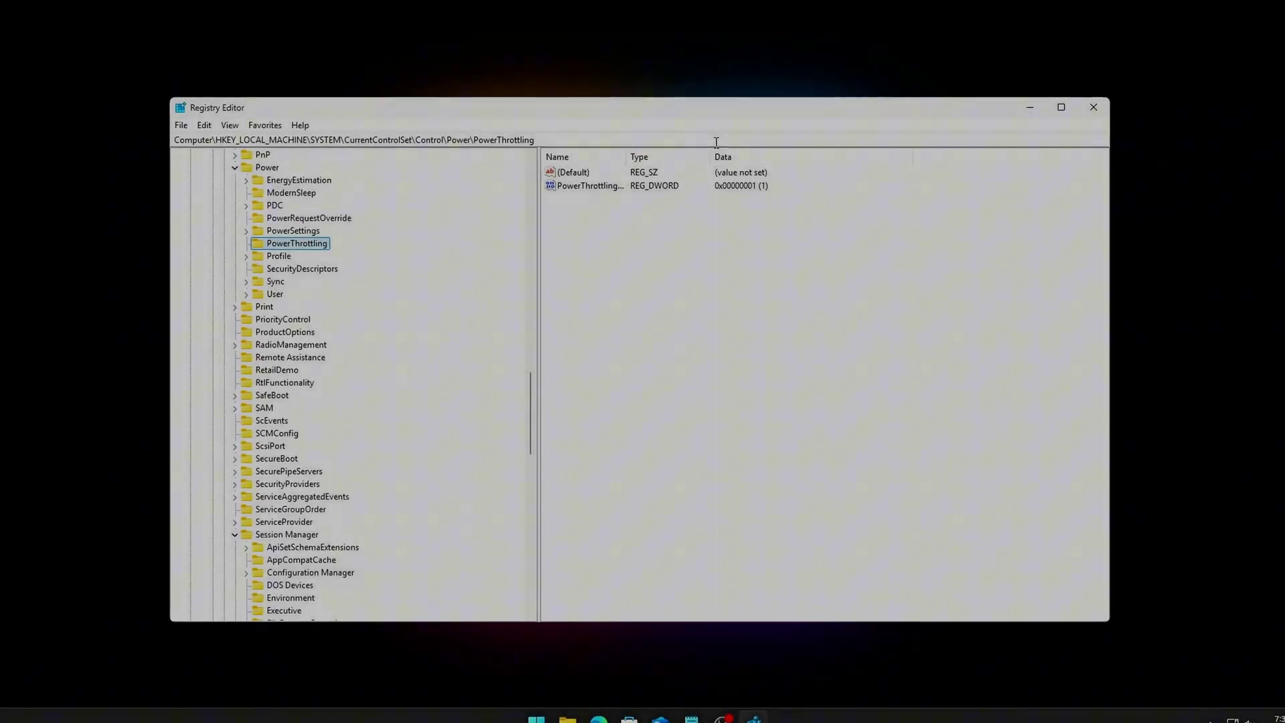
# Step: Give the PowerThrottlingOff DWORD value data 1 and confirm it with OK
pyautogui.doubleClick(589, 186)
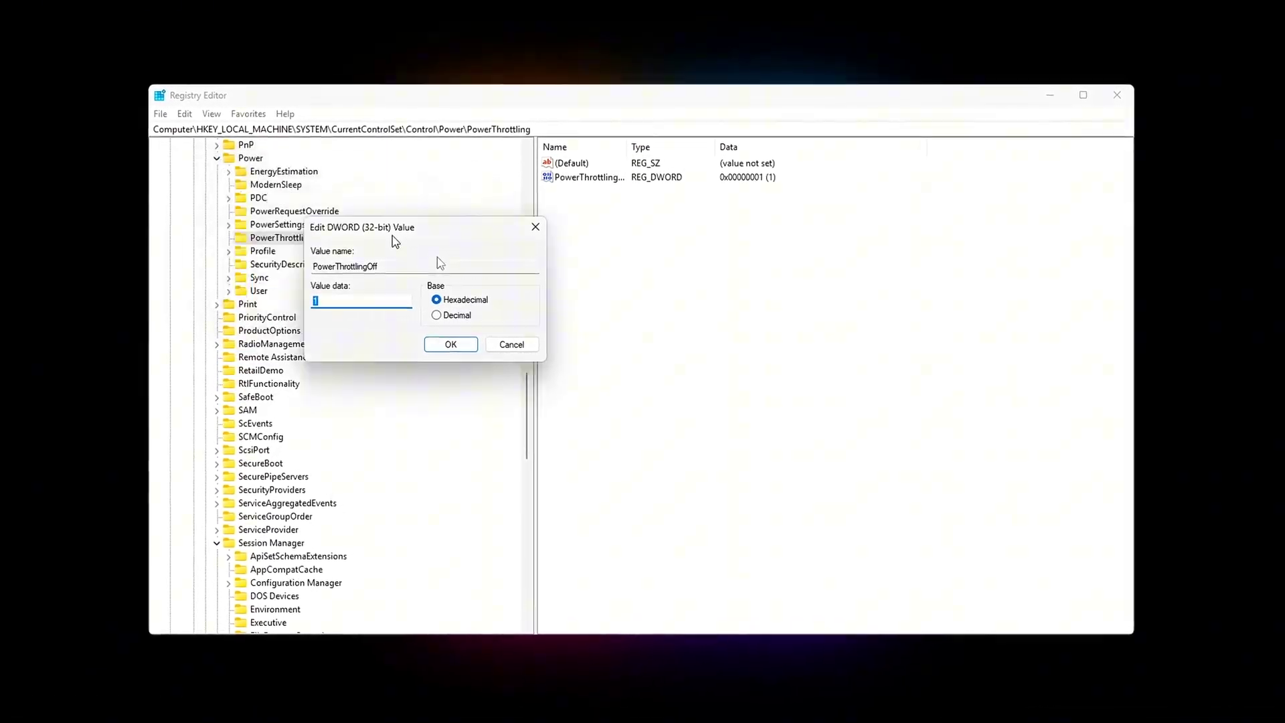
pyautogui.click(551, 363)
pyautogui.rightClick(665, 372)
pyautogui.moveTo(706, 379)
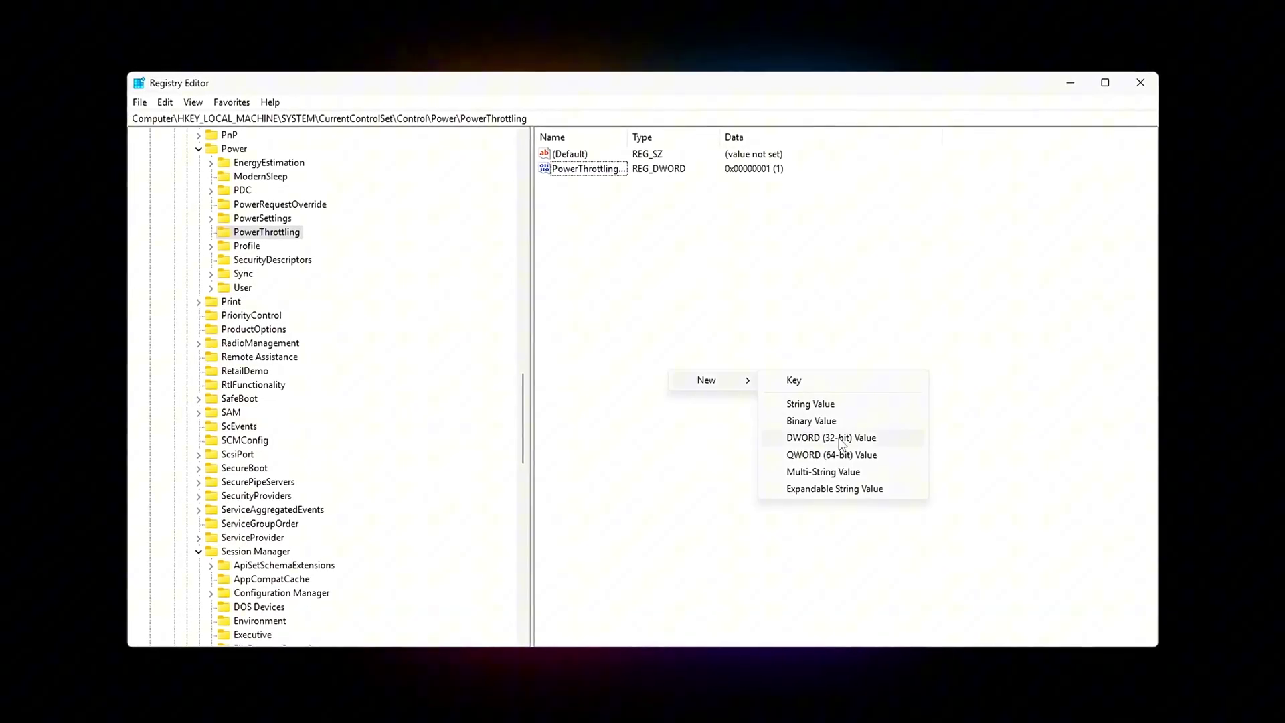
pyautogui.click(582, 169)
pyautogui.doubleClick(583, 169)
pyautogui.moveTo(314, 147); pyautogui.dragTo(741, 292)
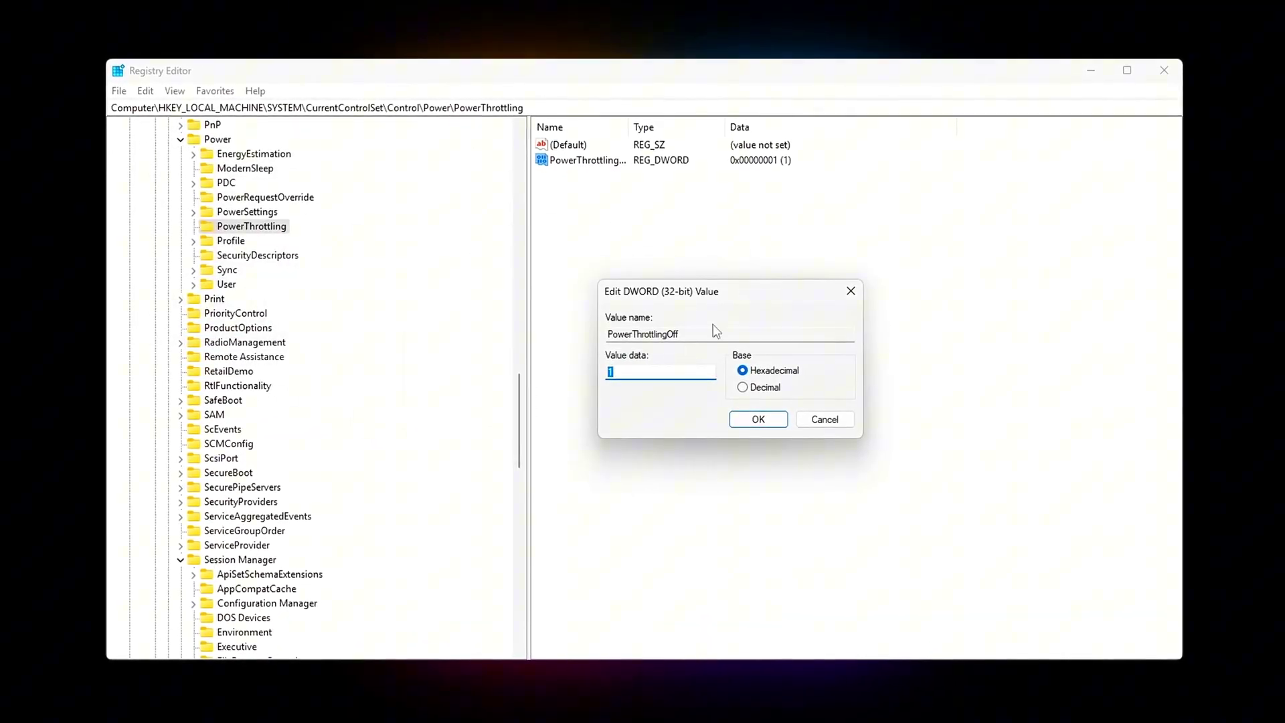
pyautogui.write('1')
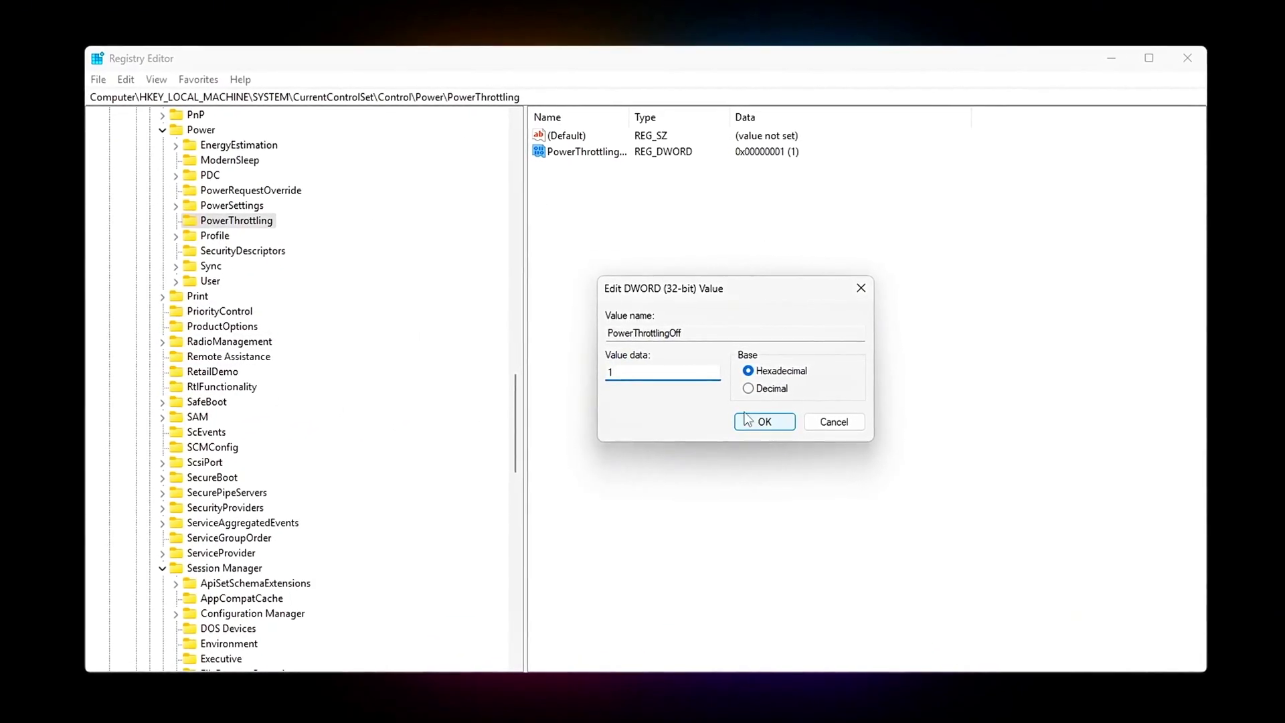
pyautogui.click(746, 419)
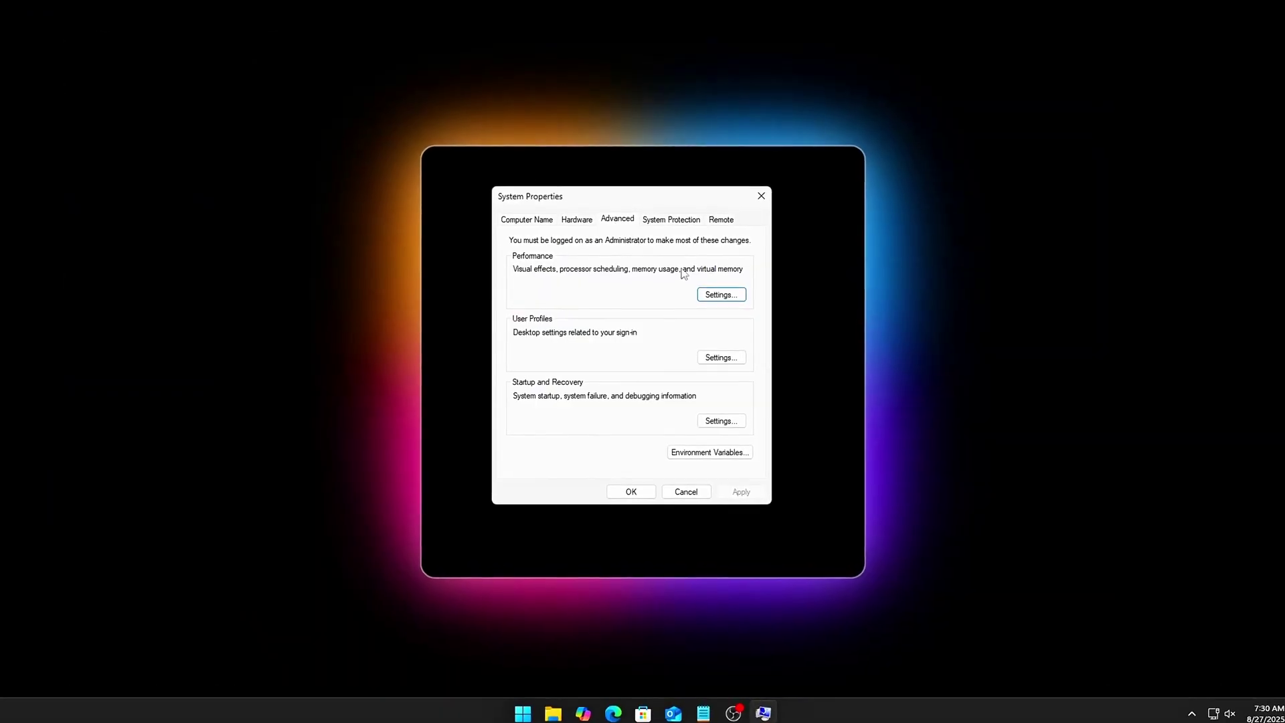
# Step: Set processor scheduling in Performance Options to favour Programs and apply it
pyautogui.click(722, 294)
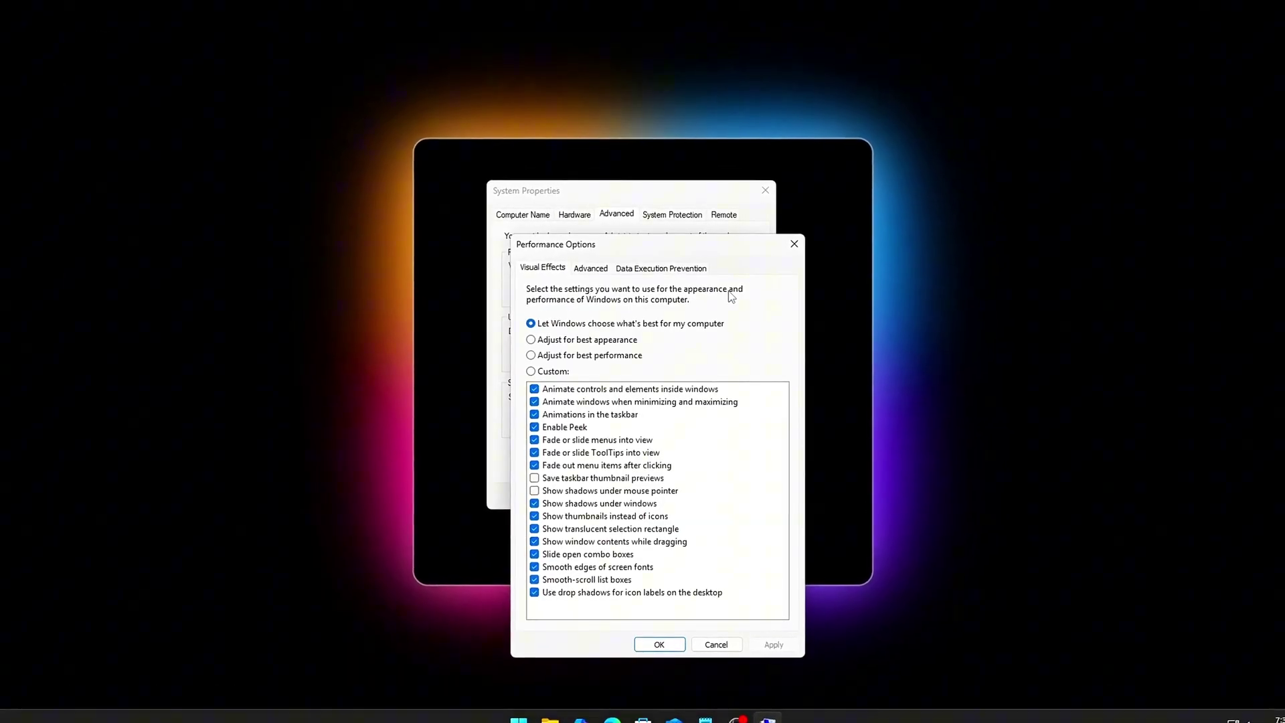
pyautogui.moveTo(697, 245); pyautogui.dragTo(666, 183)
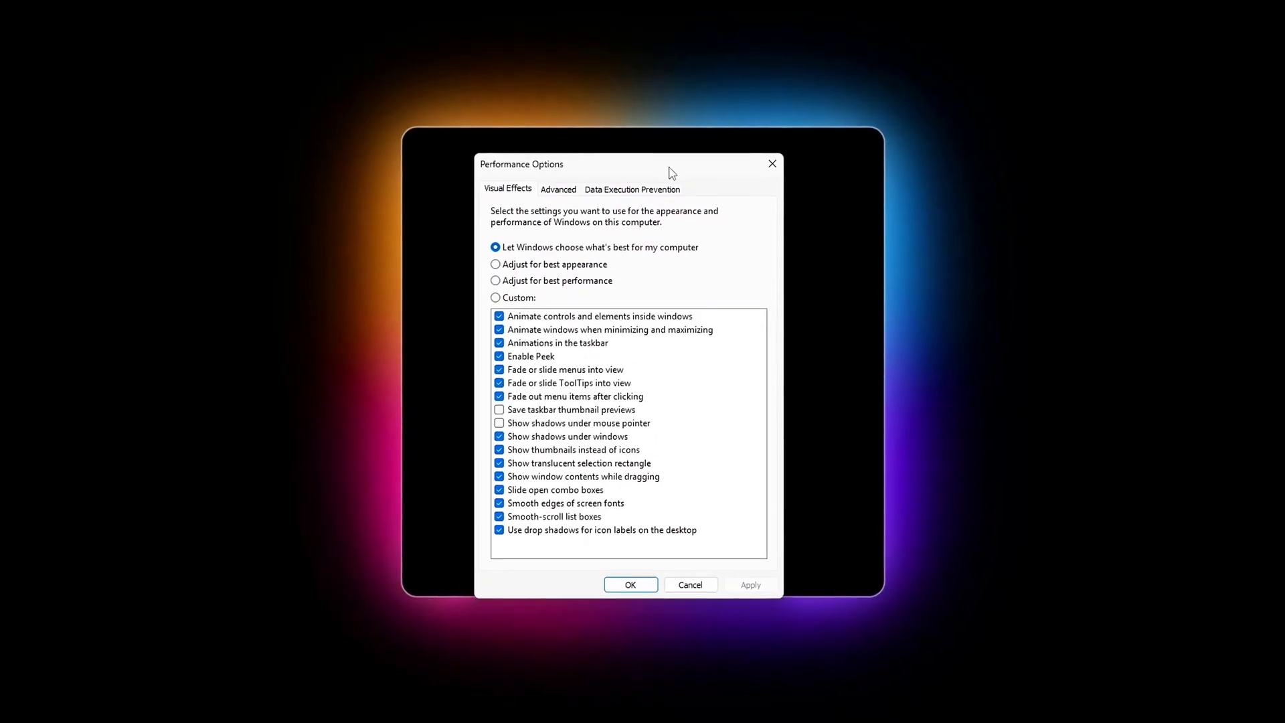
pyautogui.click(561, 188)
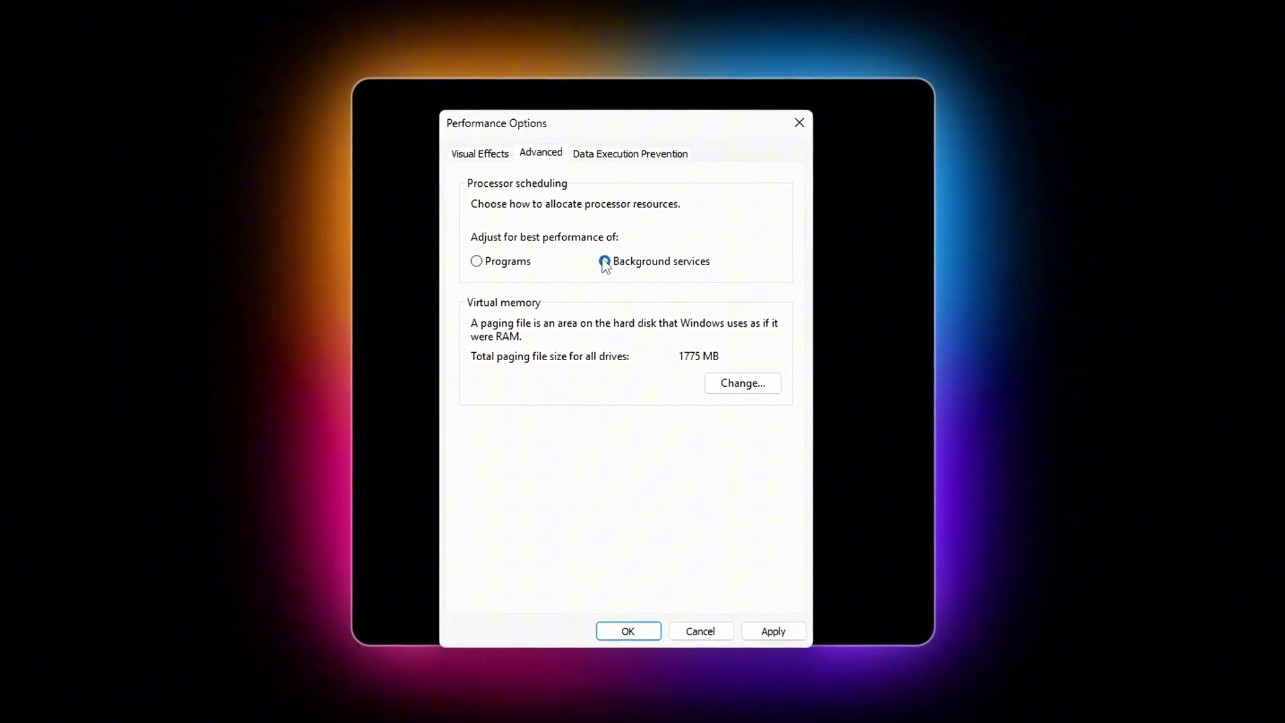
pyautogui.click(478, 261)
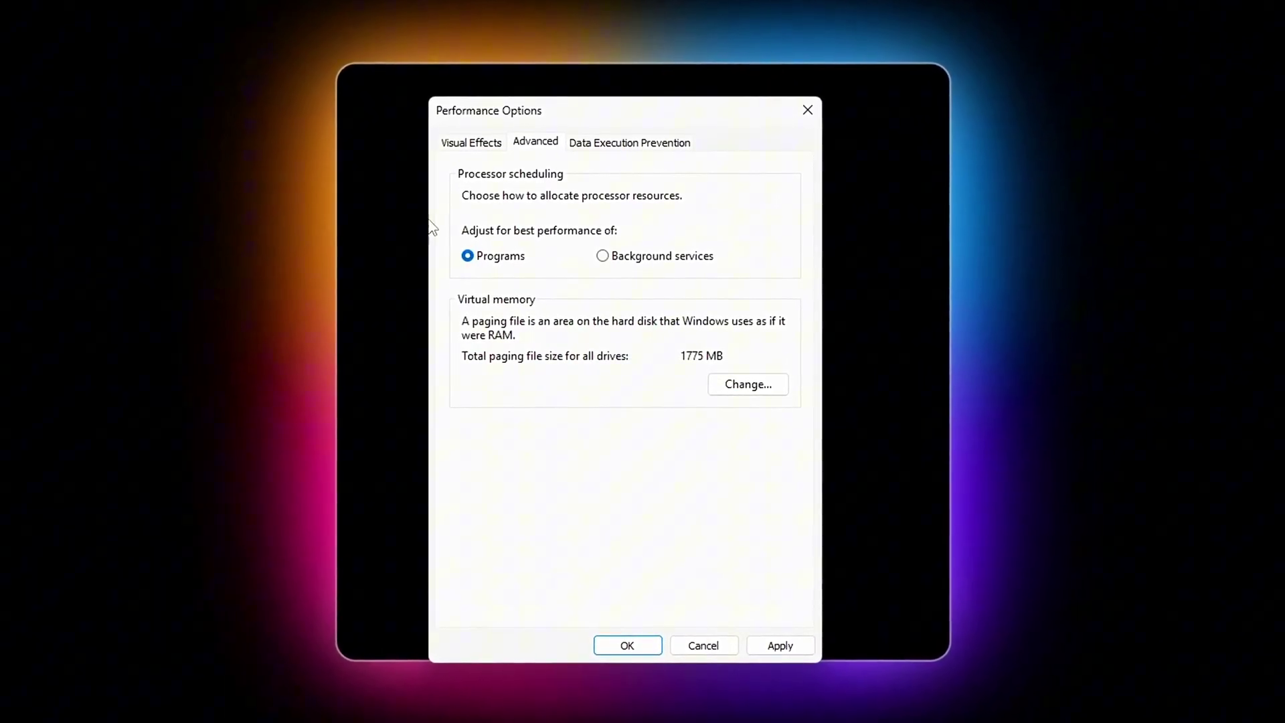
pyautogui.click(776, 645)
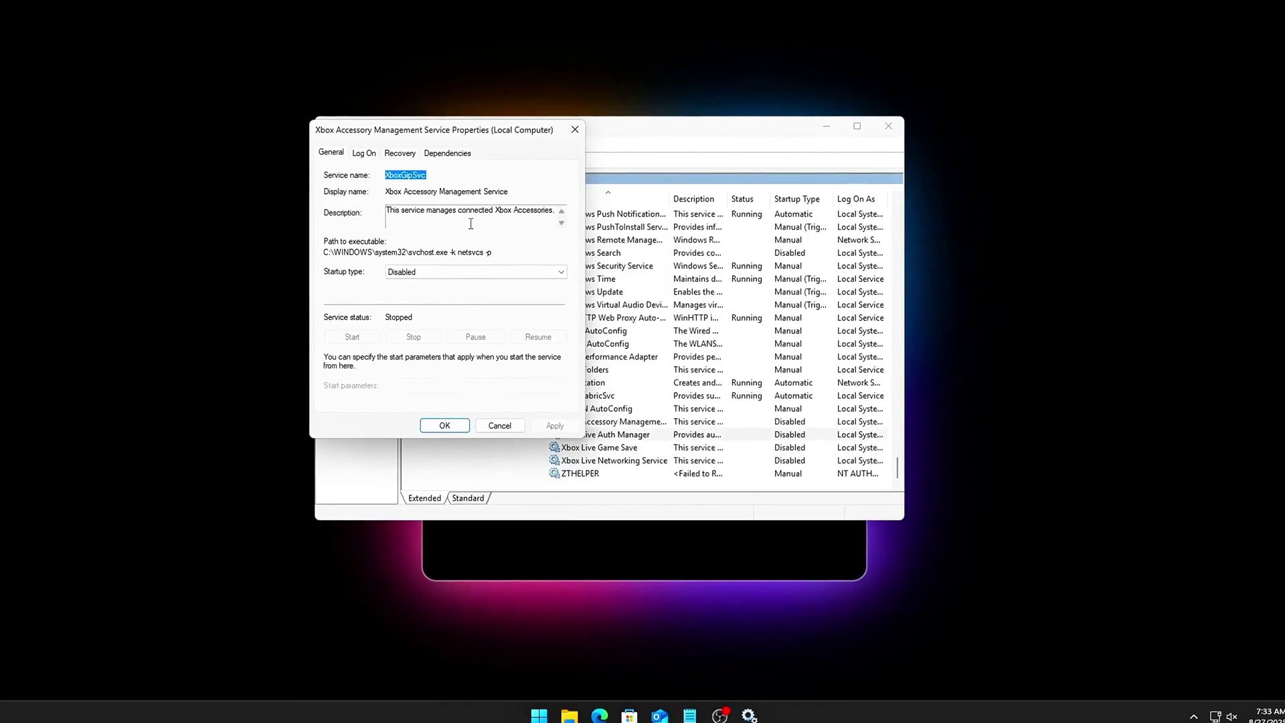
# Step: Keep Xbox Accessory Management and Xbox Live Networking services at Disabled startup type
pyautogui.click(468, 274)
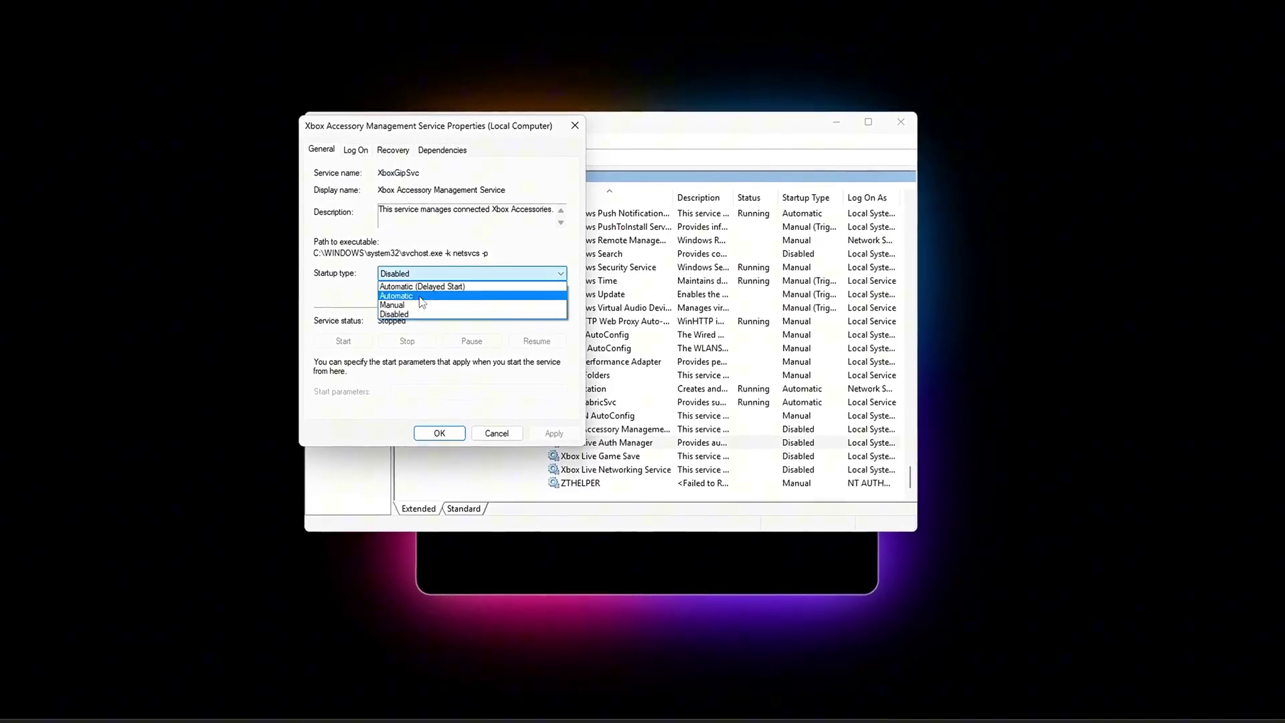
pyautogui.click(395, 314)
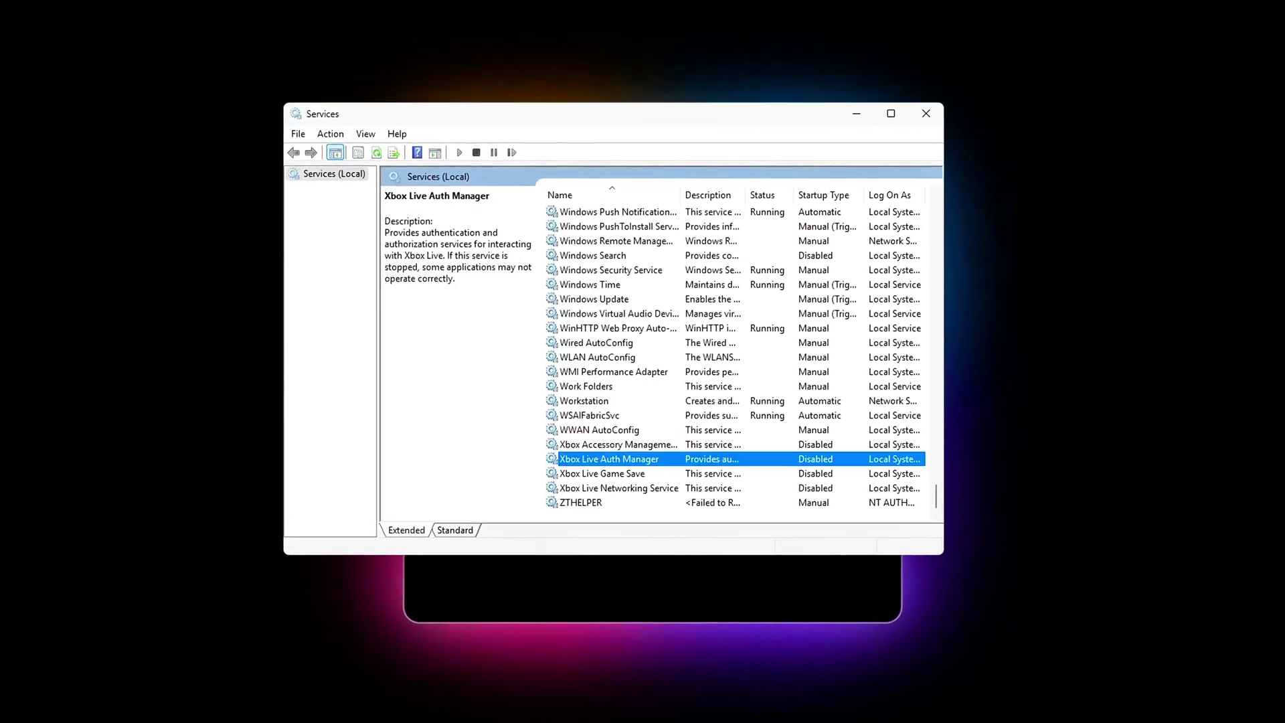
pyautogui.doubleClick(618, 488)
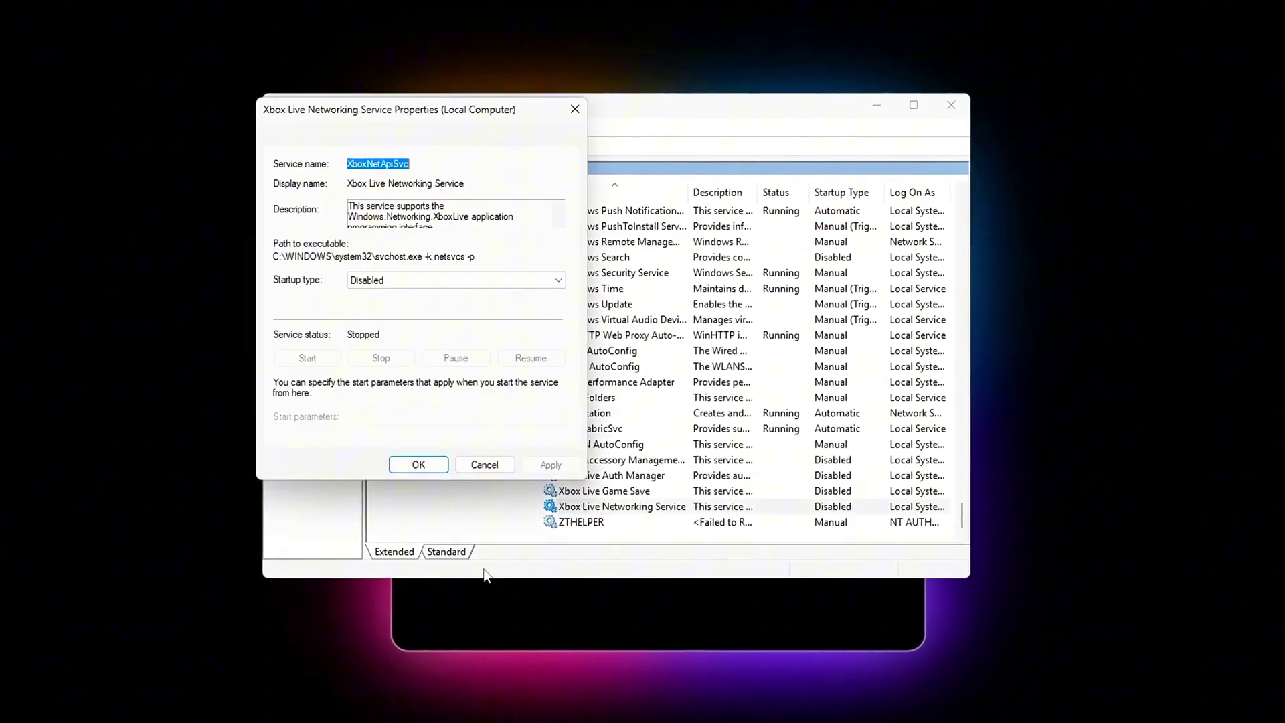
pyautogui.click(455, 281)
pyautogui.click(455, 328)
pyautogui.click(549, 480)
pyautogui.click(398, 496)
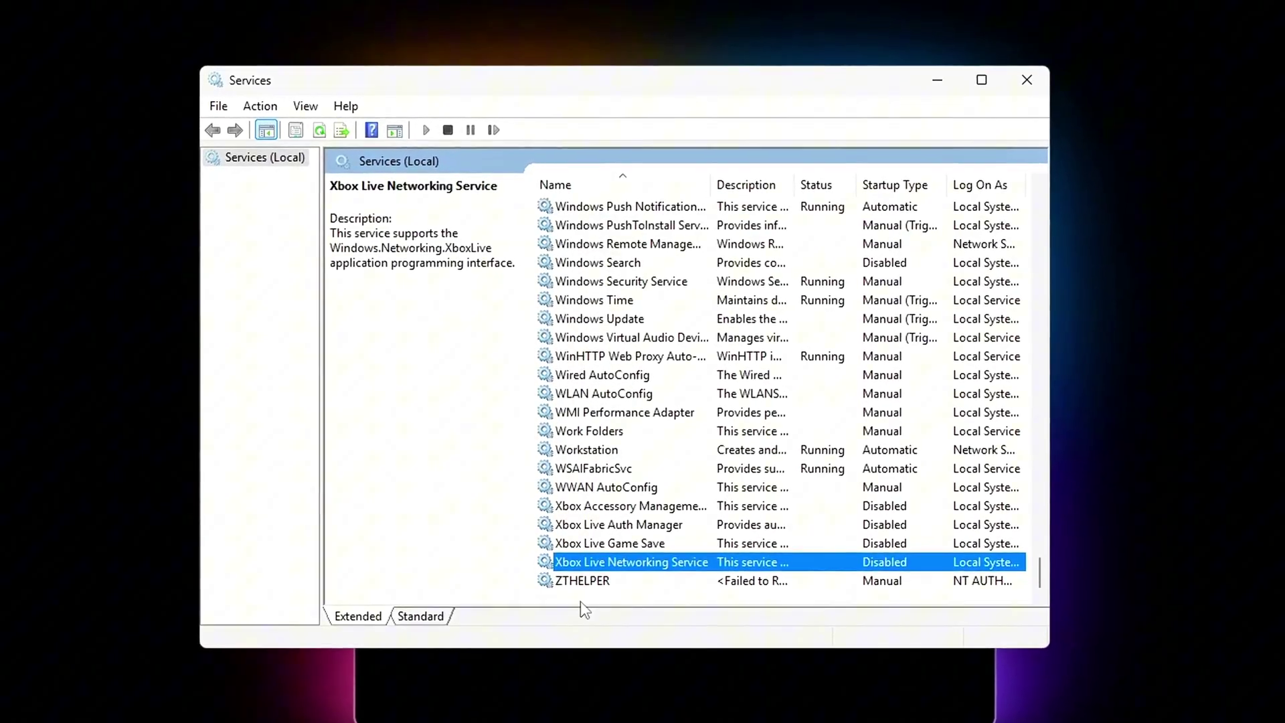
# Step: In Gaming > Game Bar, switch 'Allow your controller to open Game Bar' on, then back off
pyautogui.click(610, 543)
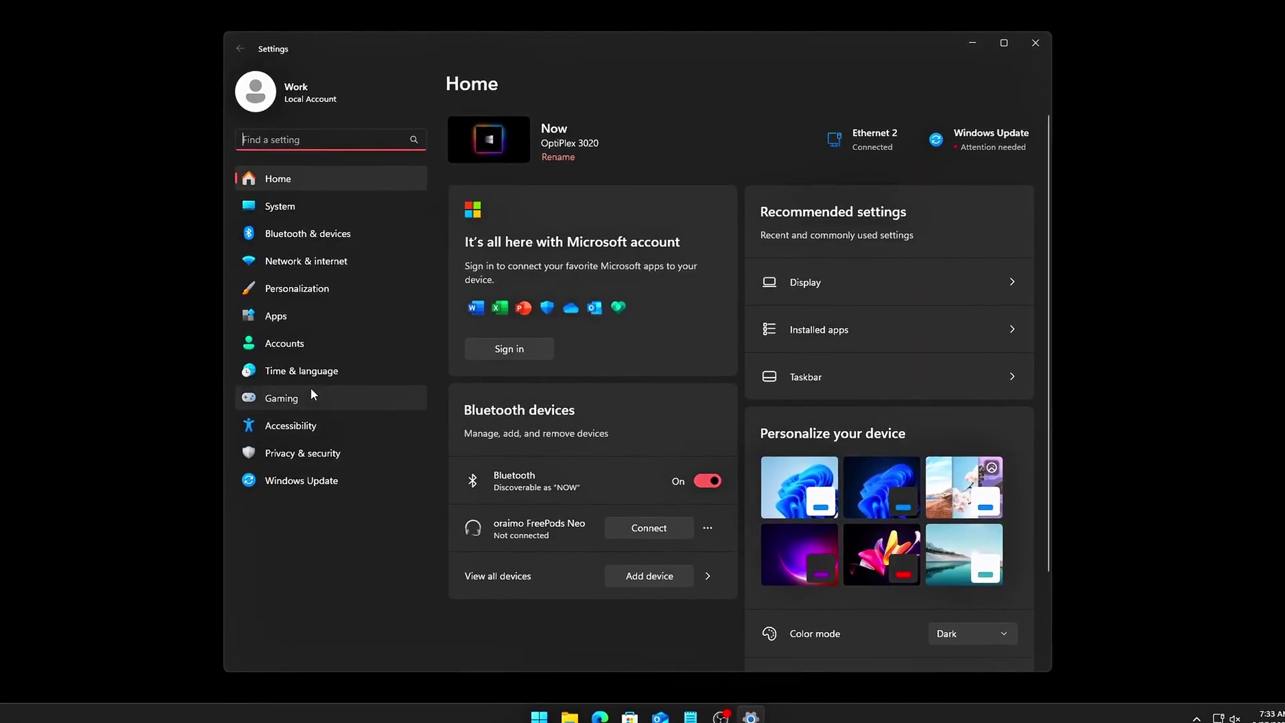
pyautogui.click(311, 390)
pyautogui.click(658, 137)
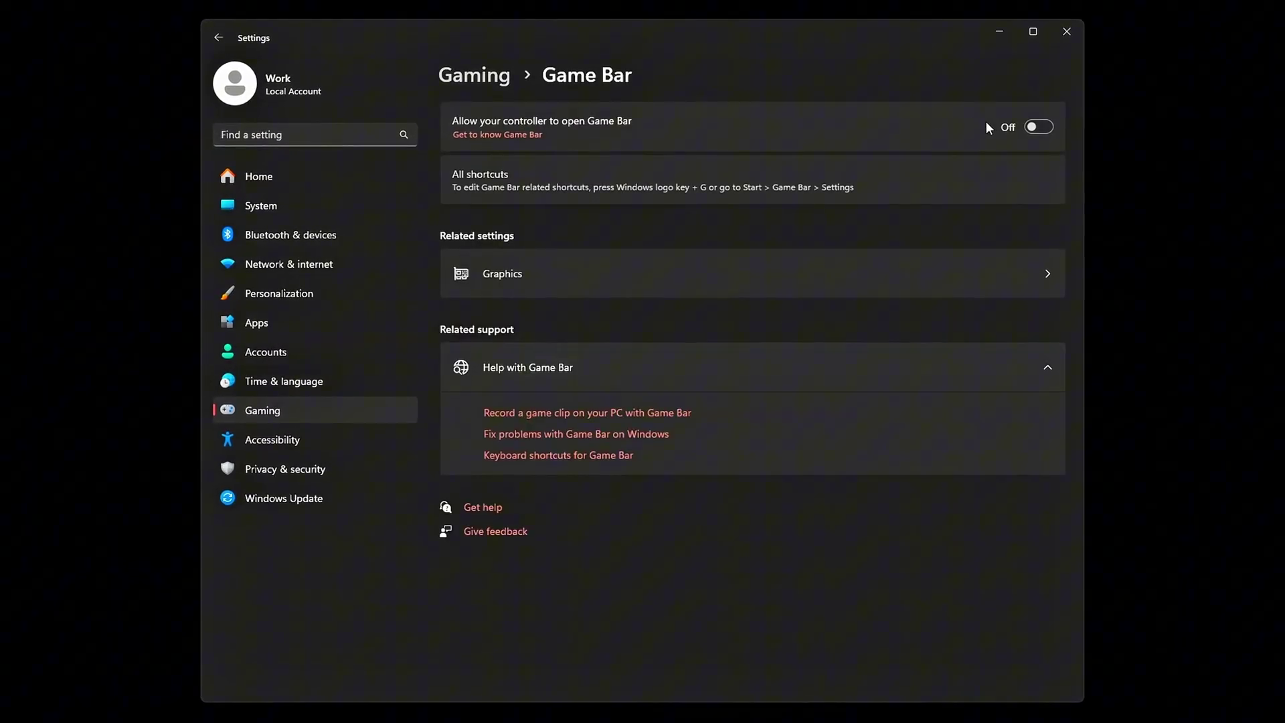
pyautogui.click(994, 126)
pyautogui.click(1039, 126)
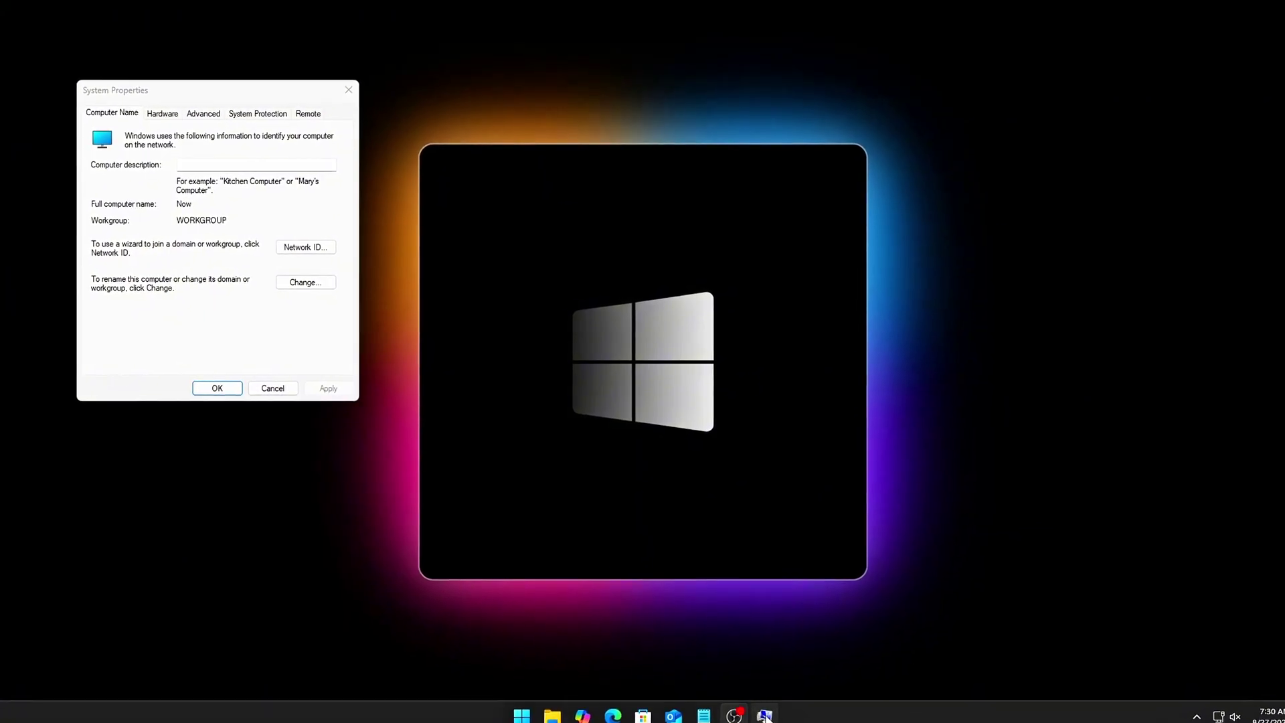
# Step: Set processor scheduling to Programs in Performance Options, apply it and close the dialog
pyautogui.moveTo(766, 717)
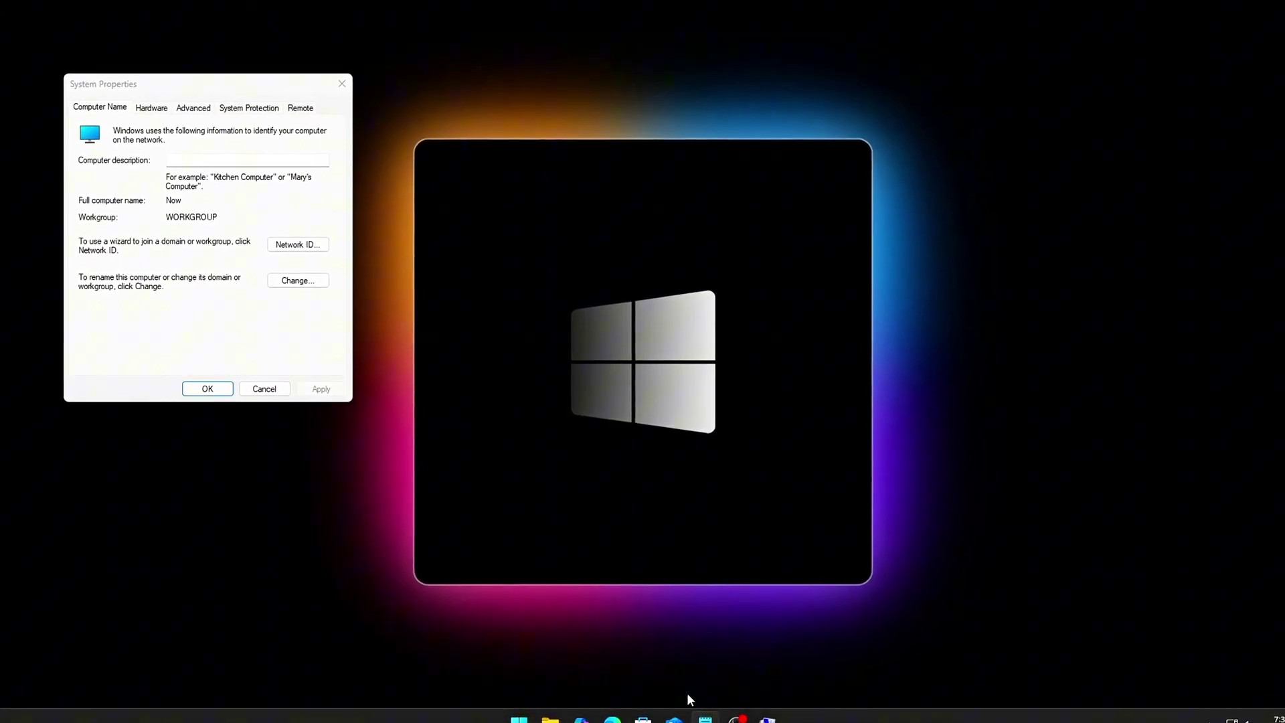
pyautogui.moveTo(261, 91); pyautogui.dragTo(678, 184)
pyautogui.click(616, 208)
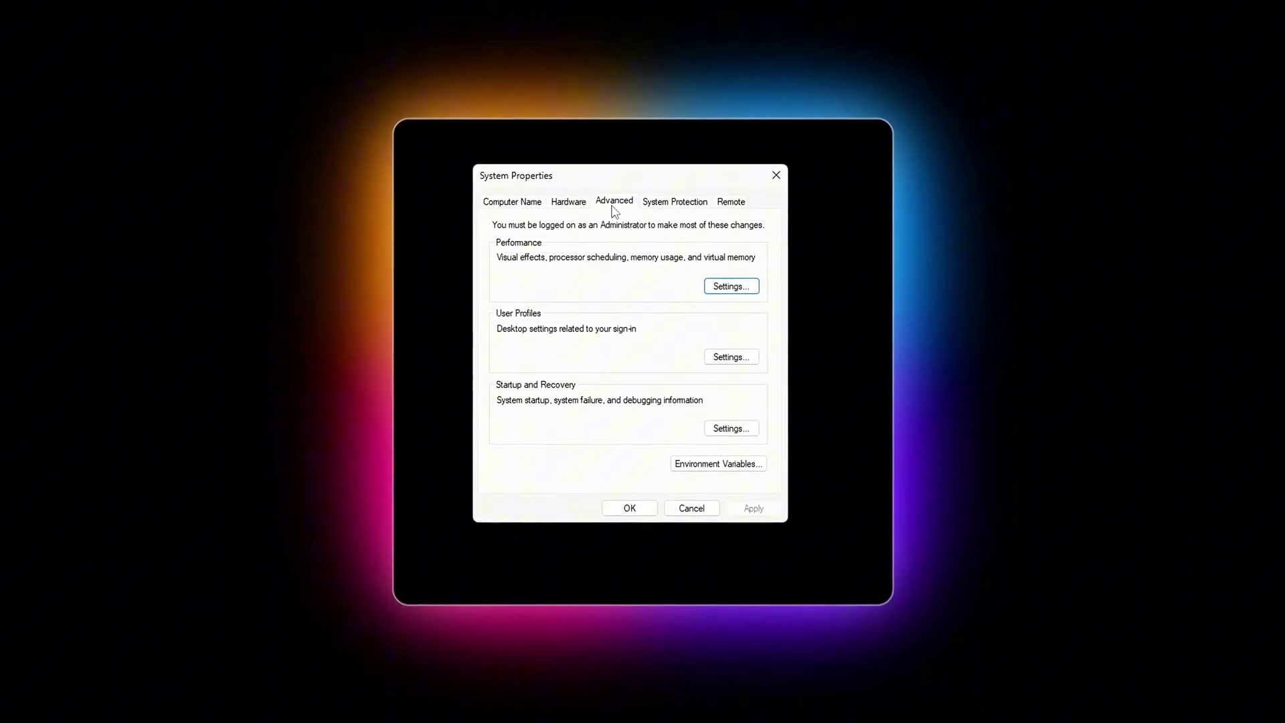
pyautogui.click(739, 284)
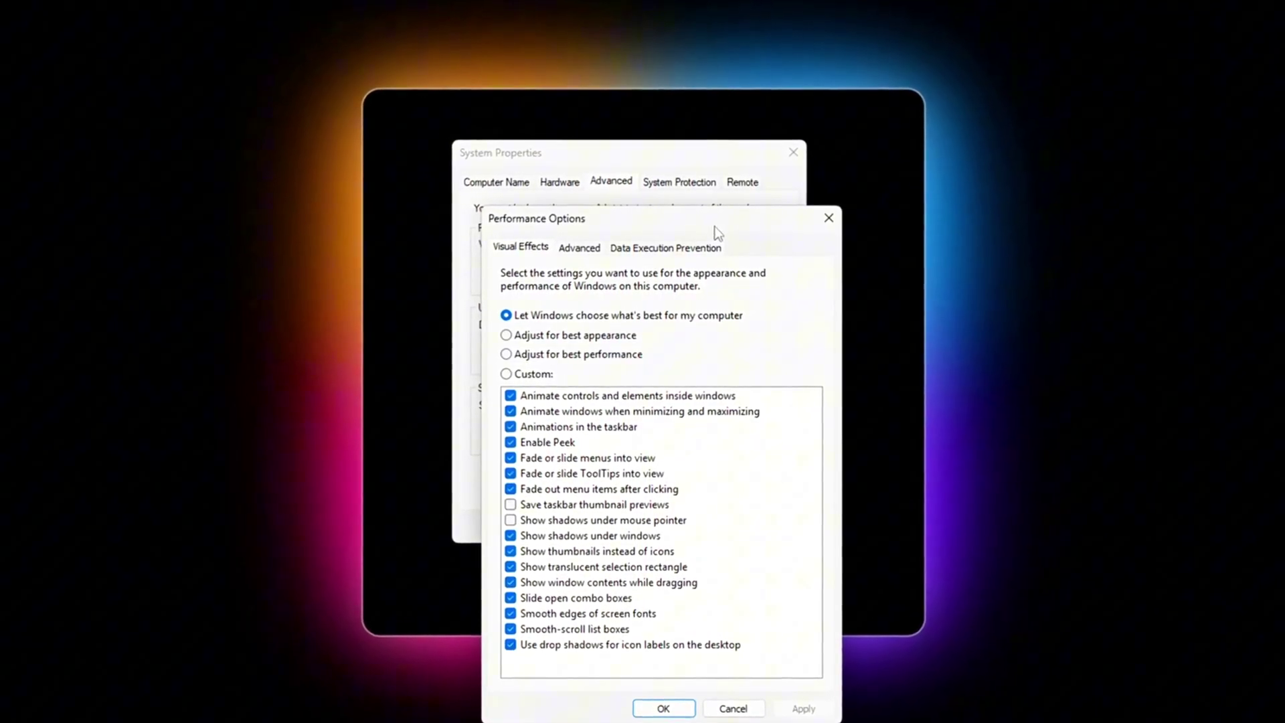
pyautogui.moveTo(718, 232); pyautogui.dragTo(671, 137)
pyautogui.click(547, 160)
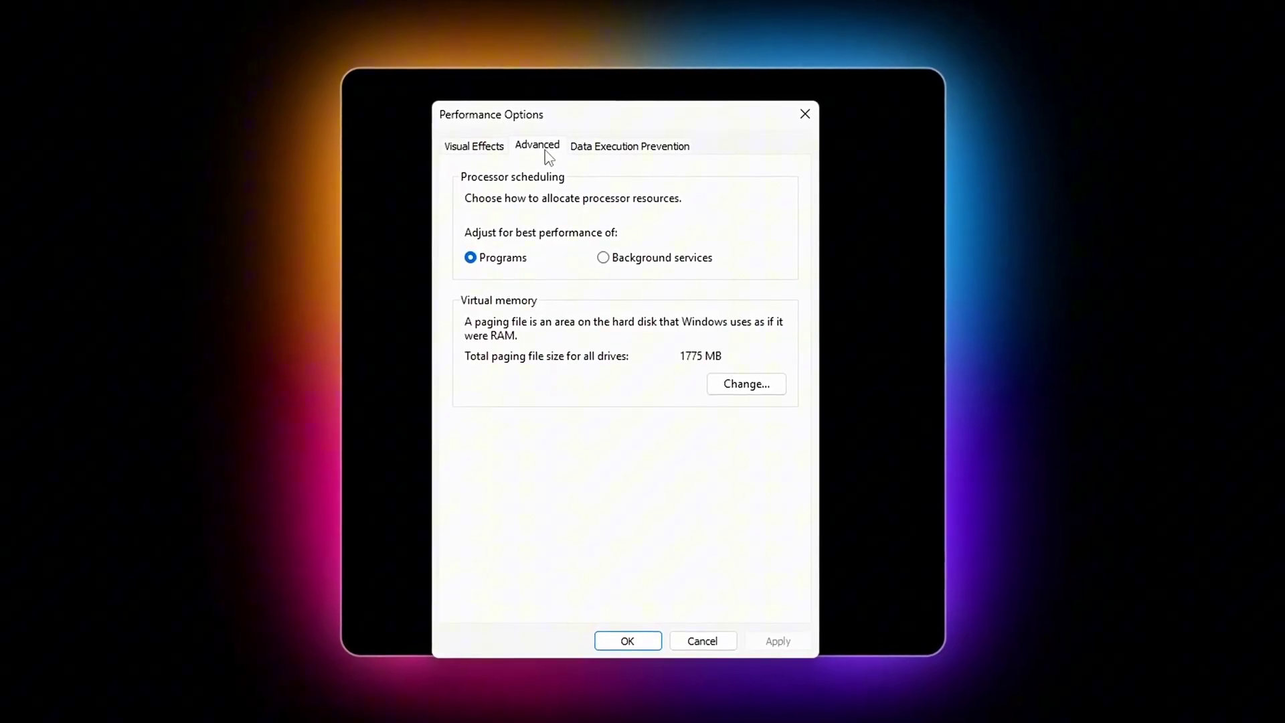
pyautogui.click(598, 247)
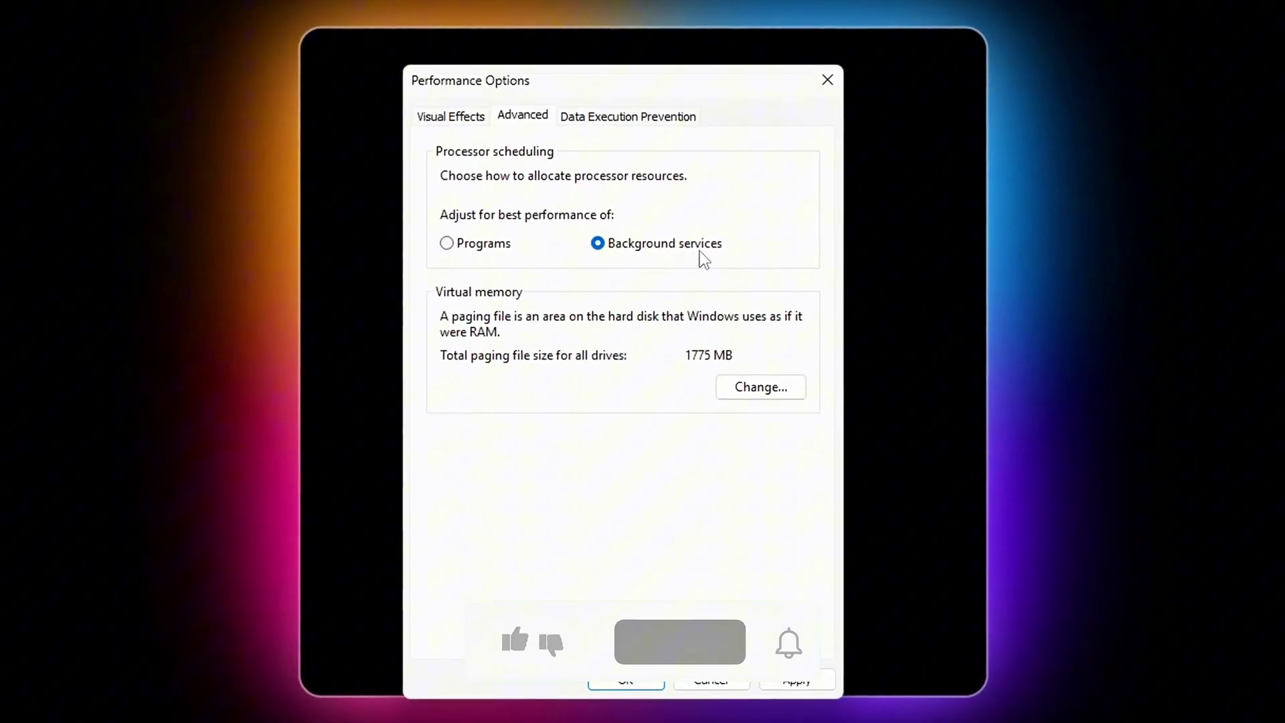
pyautogui.click(479, 246)
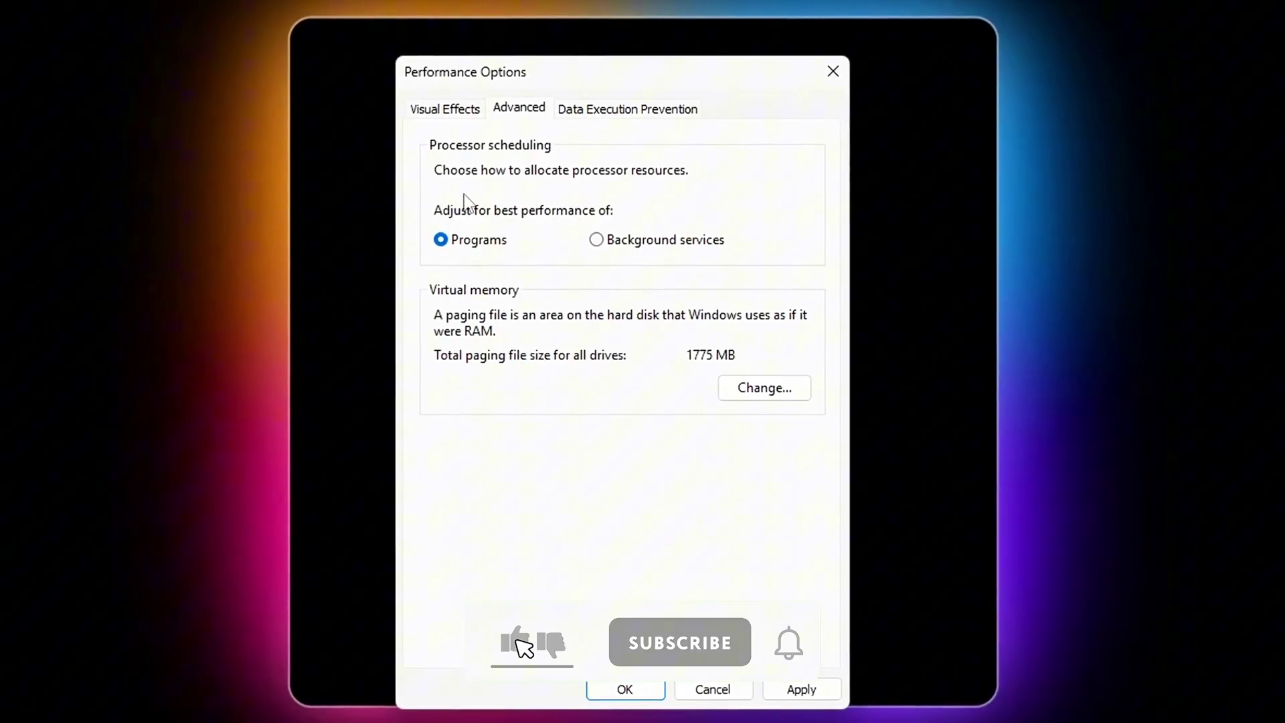
pyautogui.click(802, 691)
pyautogui.click(624, 692)
# Step: Close System Properties and reopen it from the Run prompt
pyautogui.press('Return')
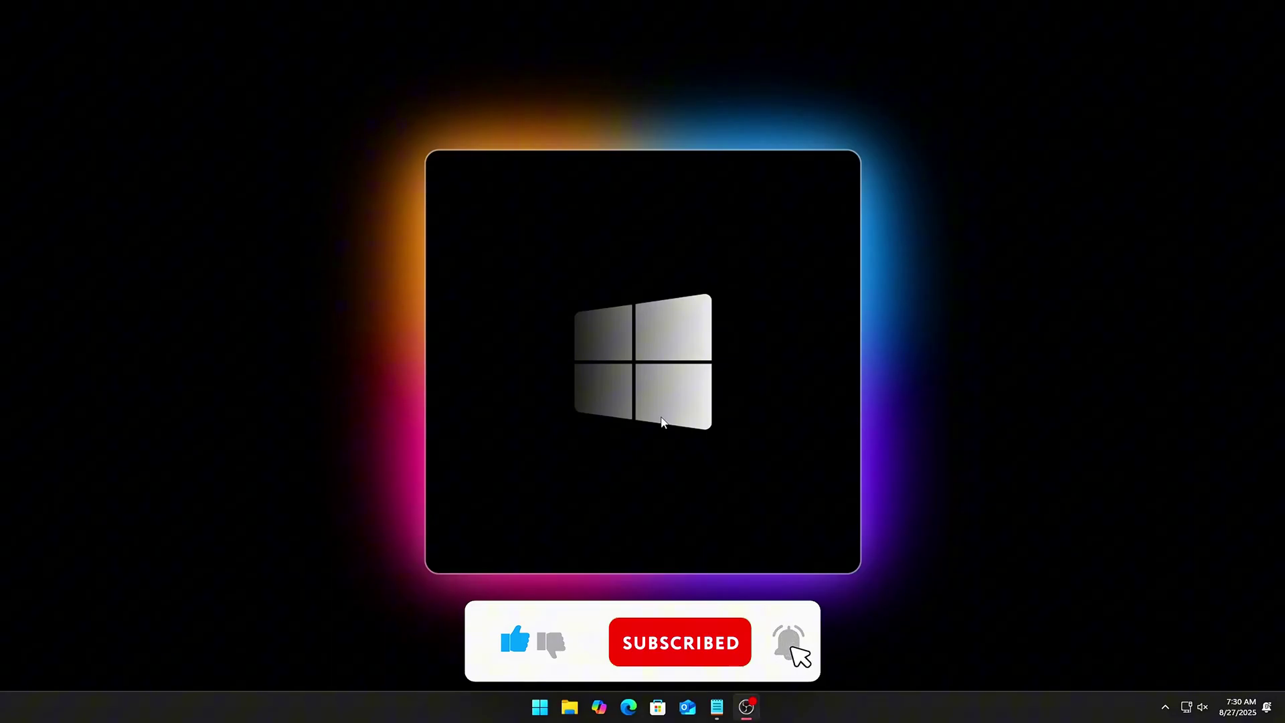
pyautogui.press('super+r')
pyautogui.moveTo(146, 558); pyautogui.dragTo(593, 297)
pyautogui.click(559, 395)
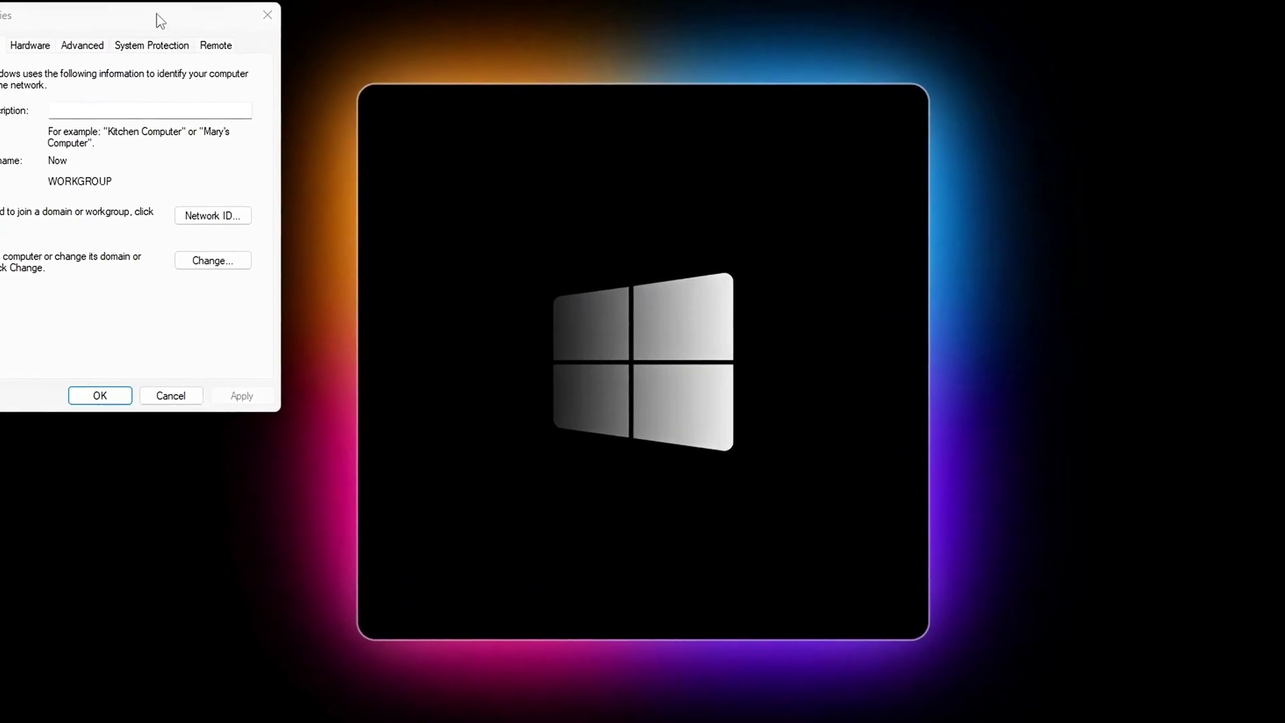
# Step: Show the Performance Options Advanced tab, with processor scheduling still on Programs
pyautogui.moveTo(136, 8); pyautogui.dragTo(692, 129)
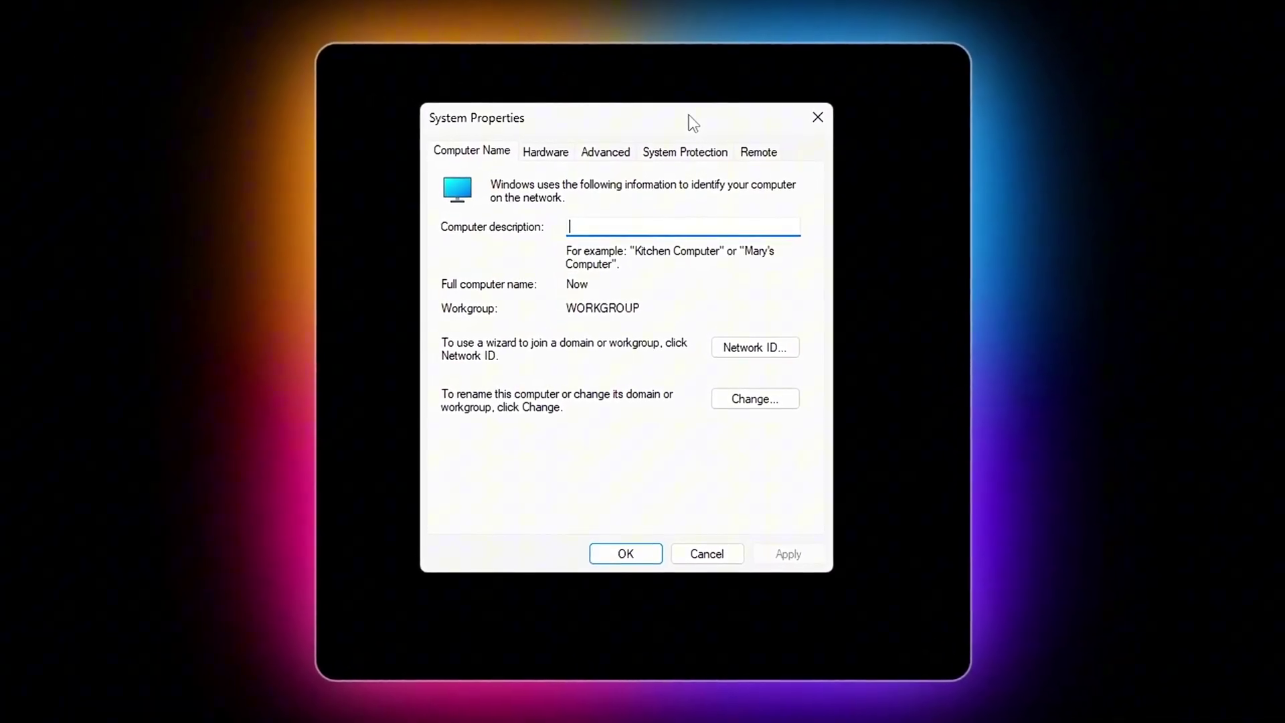
pyautogui.click(606, 160)
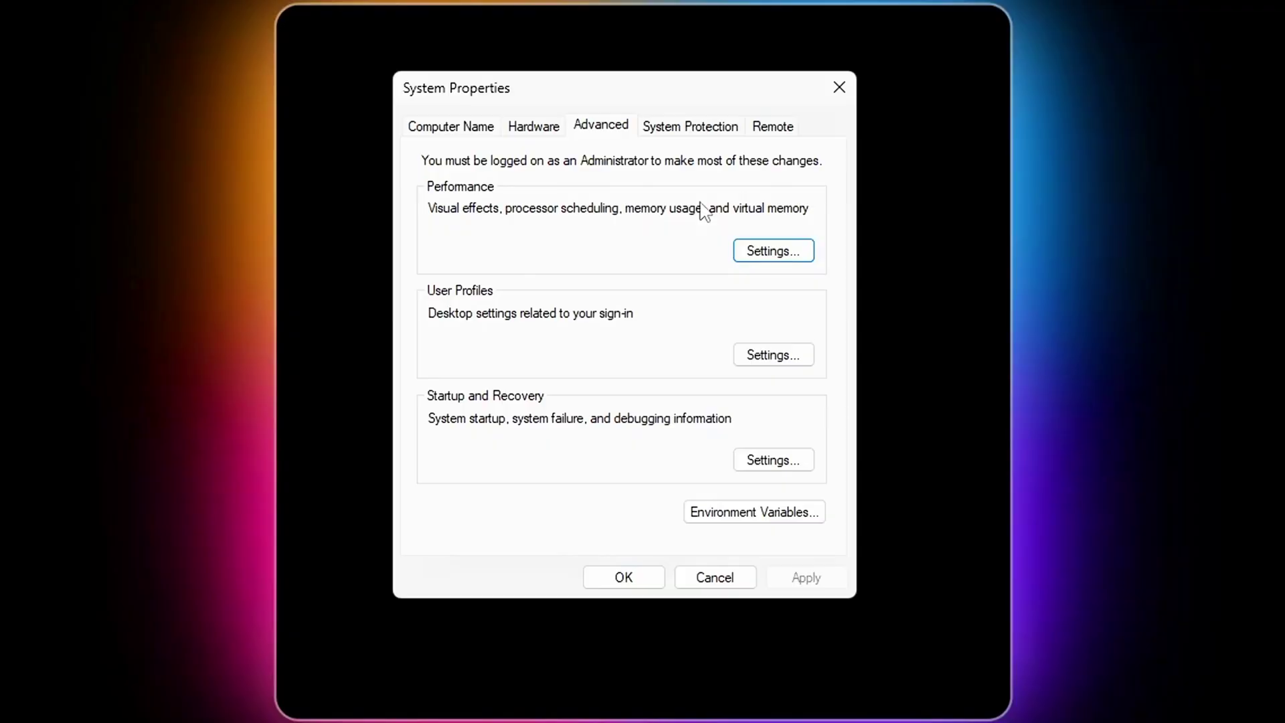
pyautogui.click(779, 254)
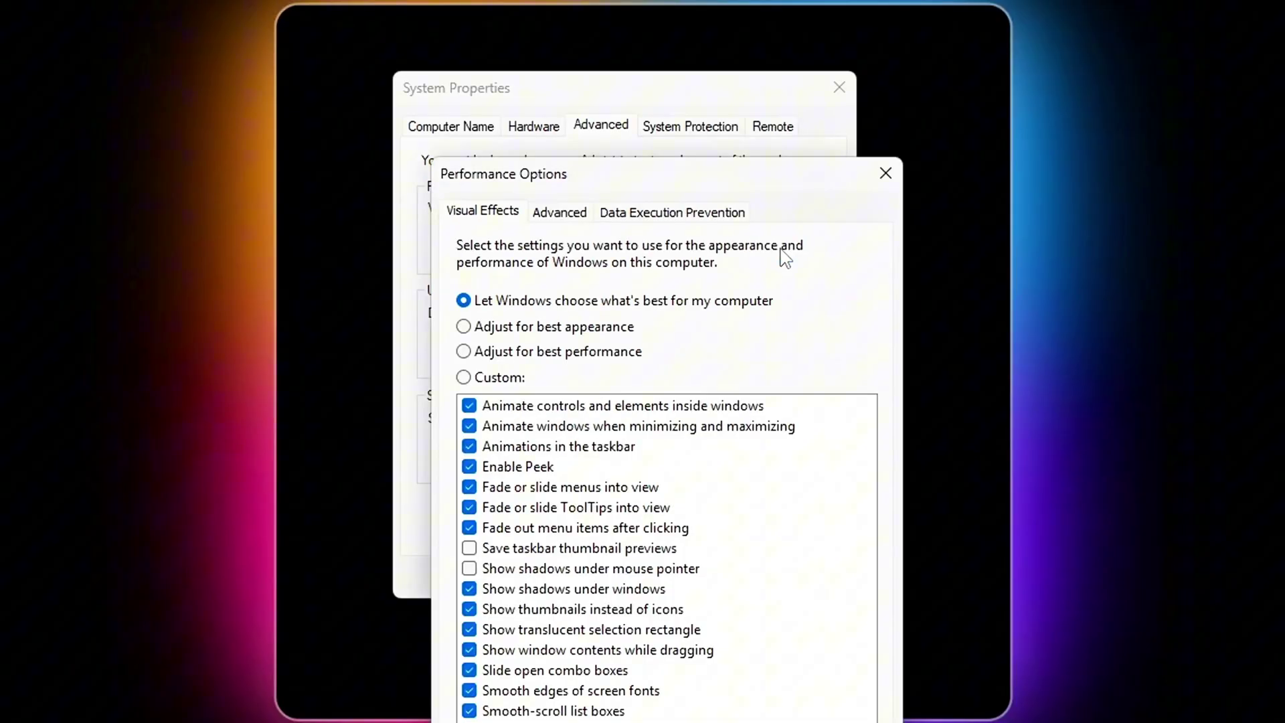
pyautogui.moveTo(733, 188); pyautogui.dragTo(687, 74)
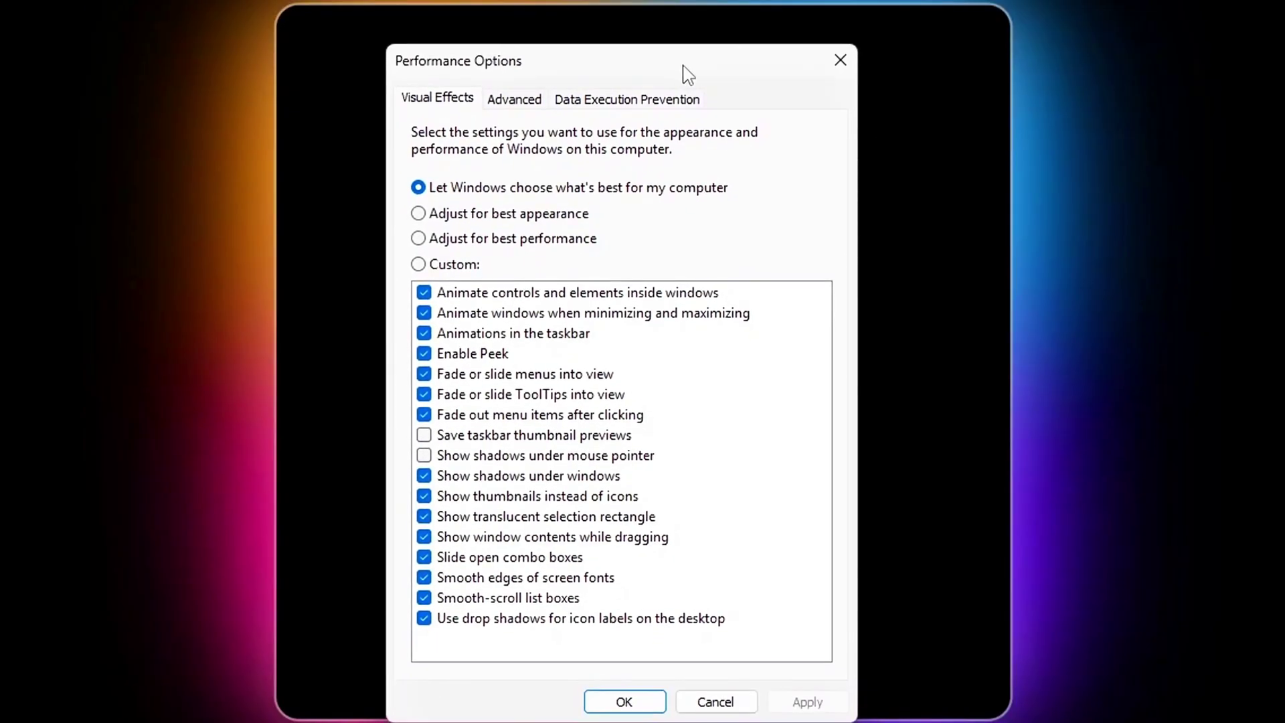
pyautogui.click(514, 100)
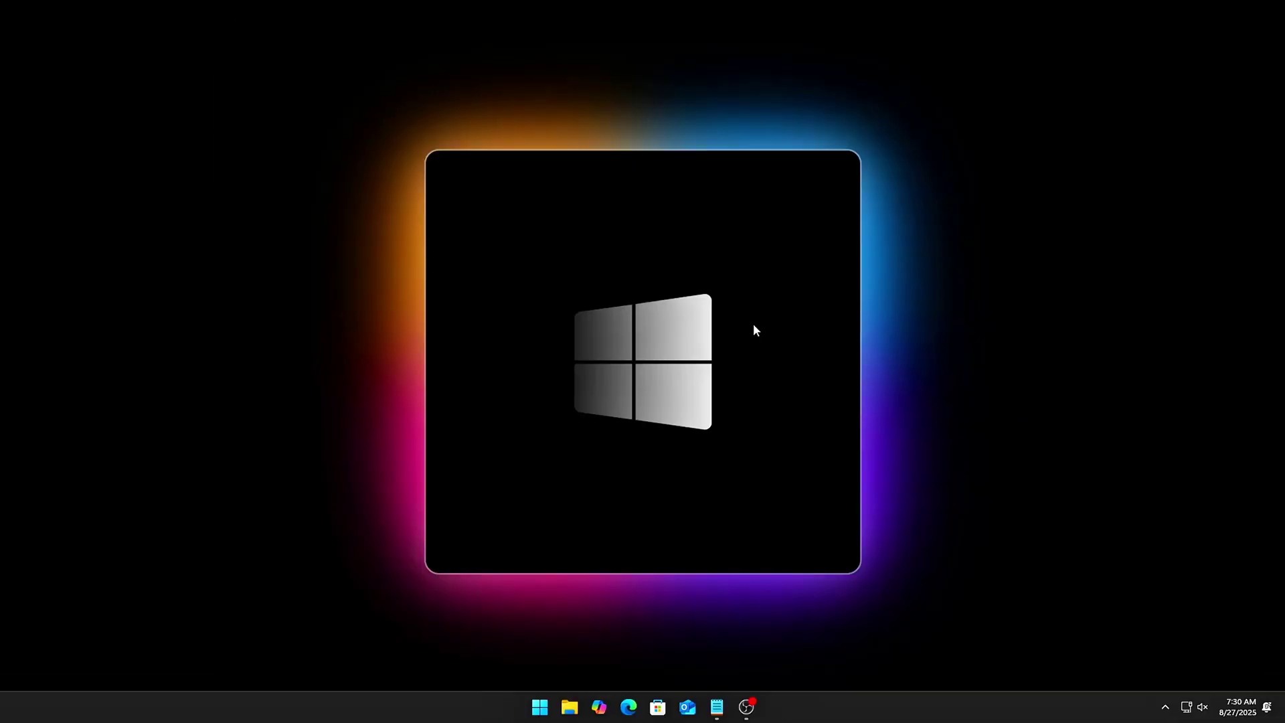
# Step: Open Windows Settings with Win+I
pyautogui.press('super+i')
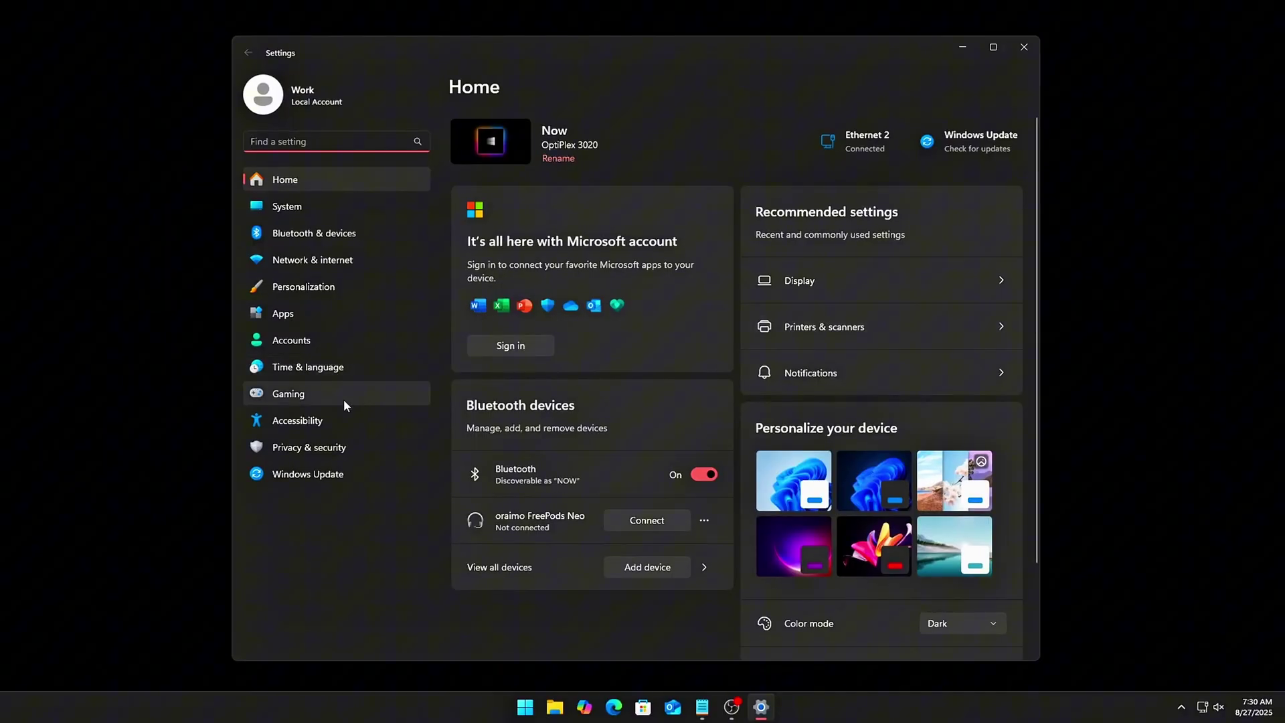
# Step: Uninstall Copilot from Apps > Installed apps and return to the Apps overview
pyautogui.click(295, 316)
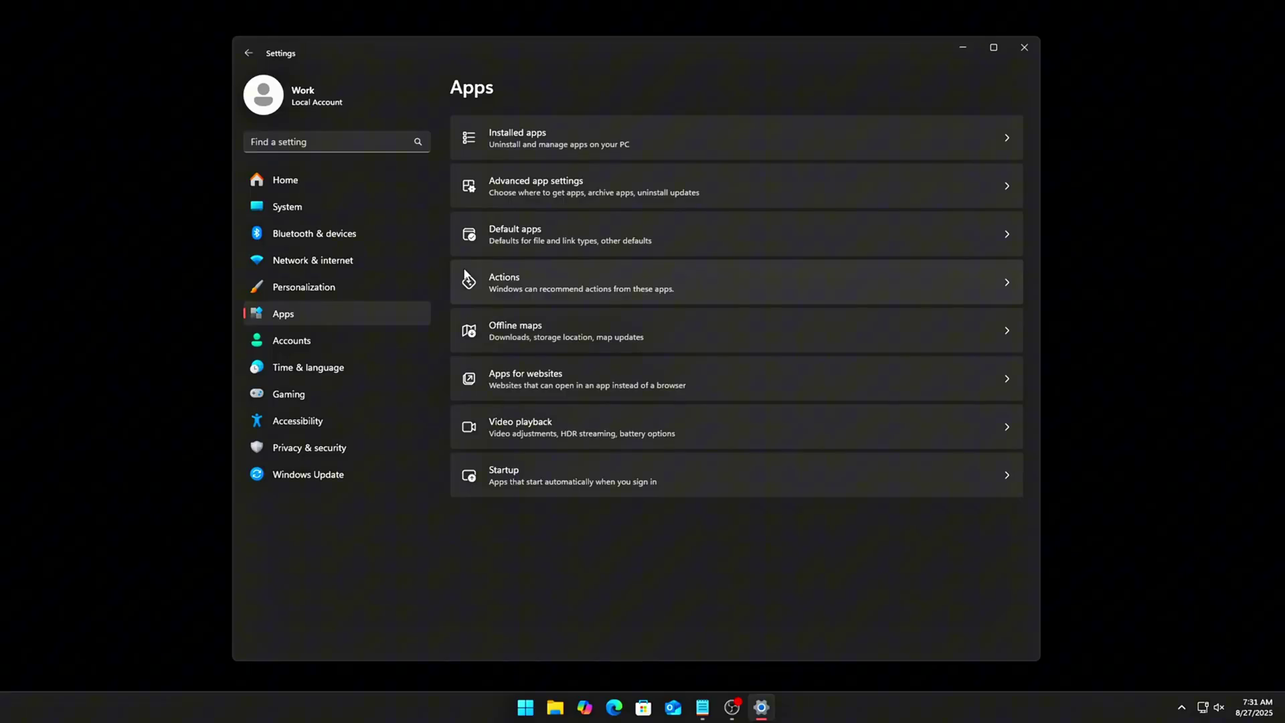
pyautogui.click(508, 137)
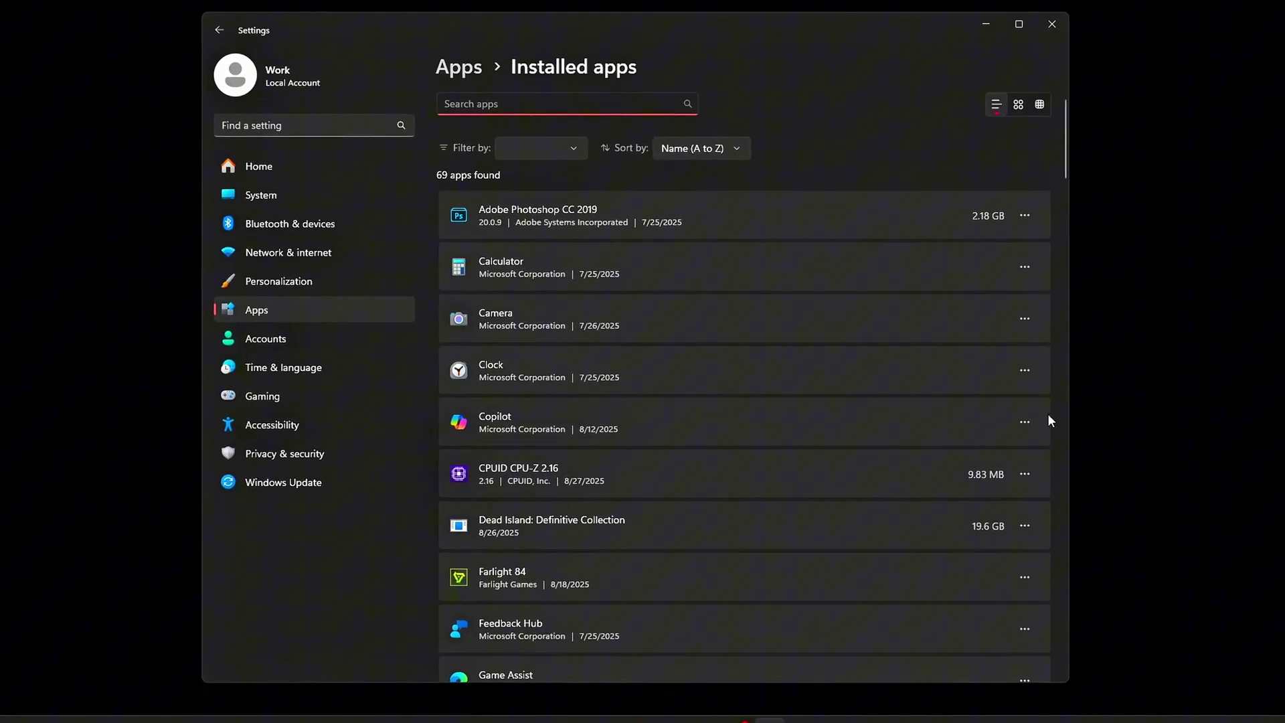
pyautogui.click(1025, 422)
pyautogui.click(885, 499)
pyautogui.click(1007, 494)
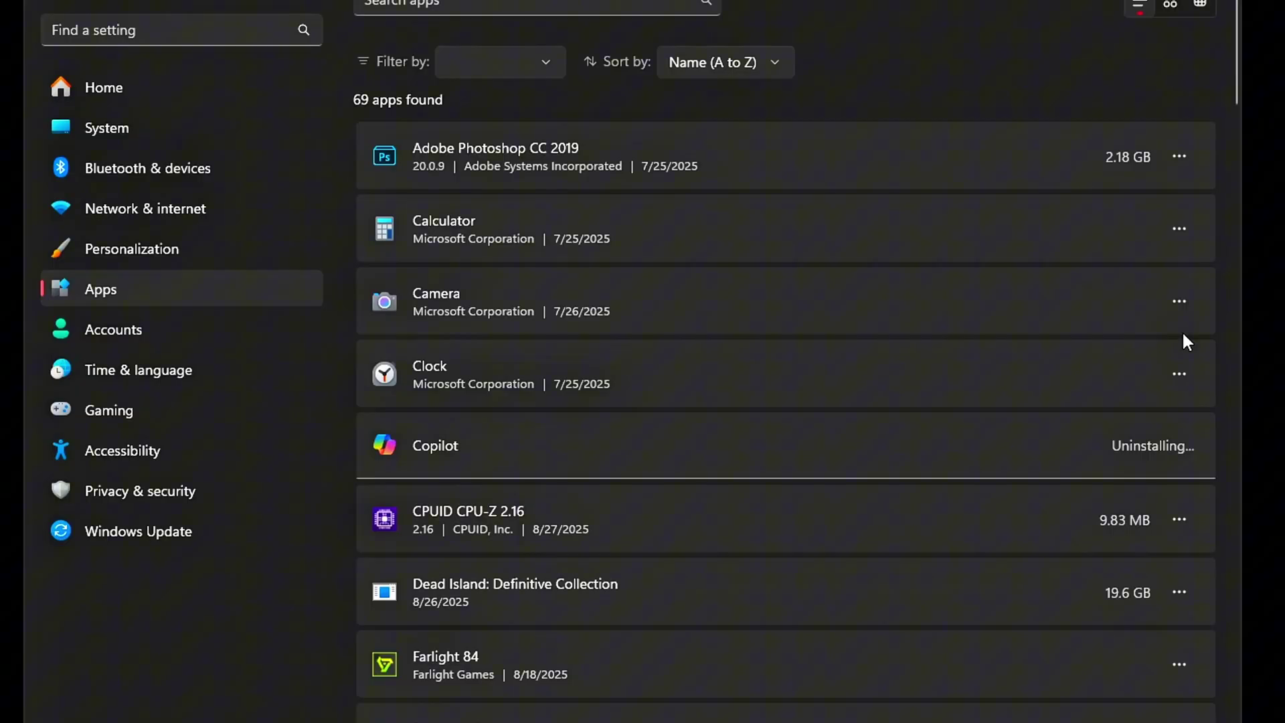
pyautogui.hotkey('alt', 'Left')
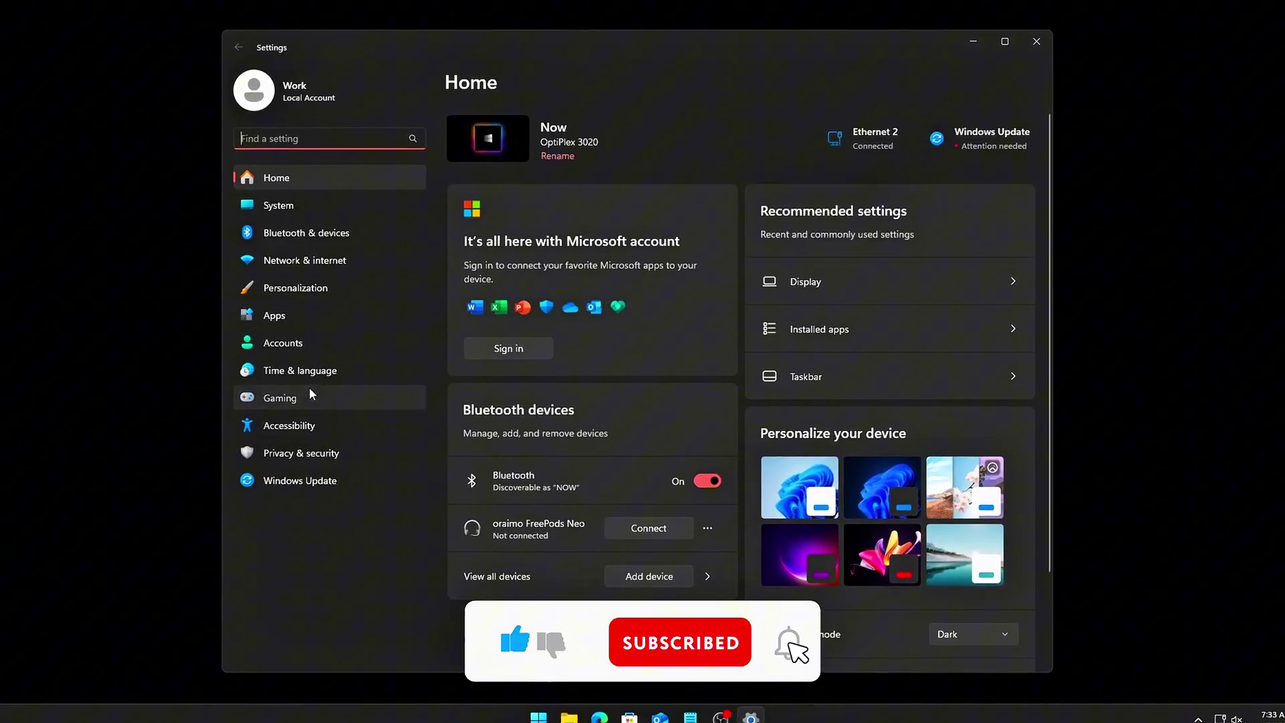
# Step: Leave the Game Bar controller option off and close Settings
pyautogui.click(309, 396)
pyautogui.click(667, 137)
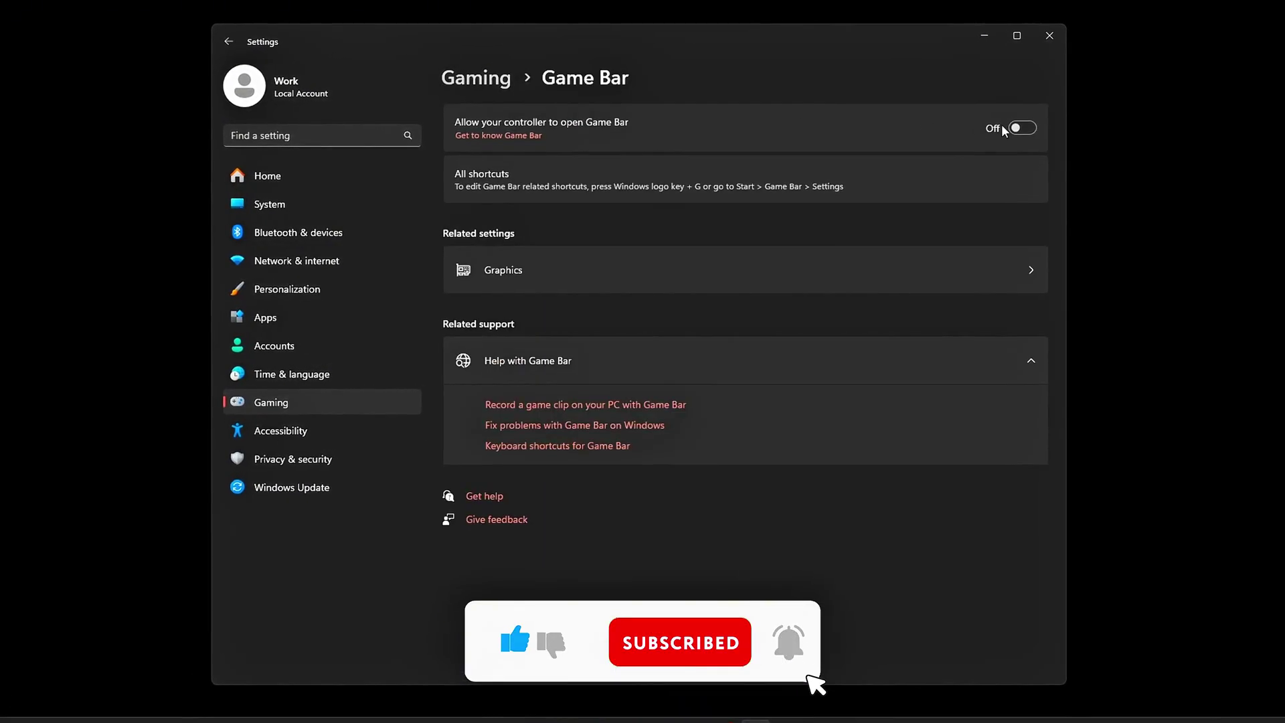
pyautogui.click(1014, 128)
pyautogui.click(1020, 127)
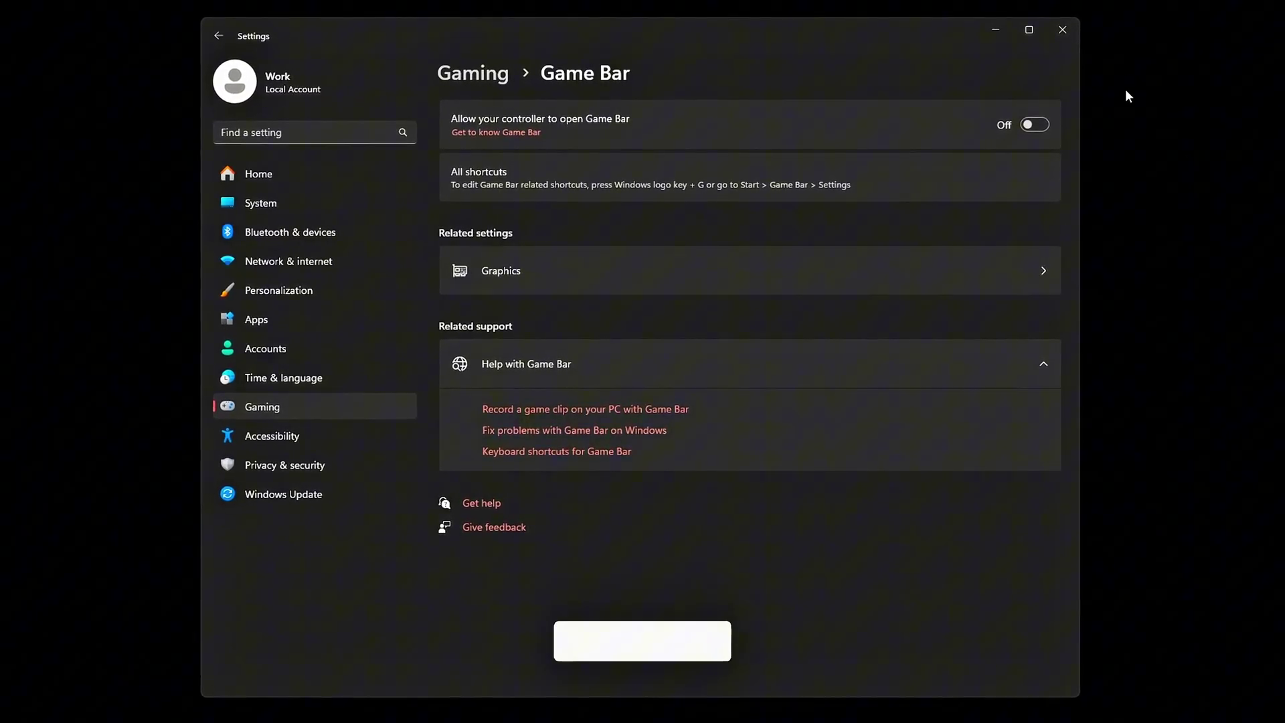
pyautogui.click(1067, 37)
# Step: Open Services and jump to the Xbox services, checking Accessory Management and Auth Manager properties
pyautogui.press('super+r')
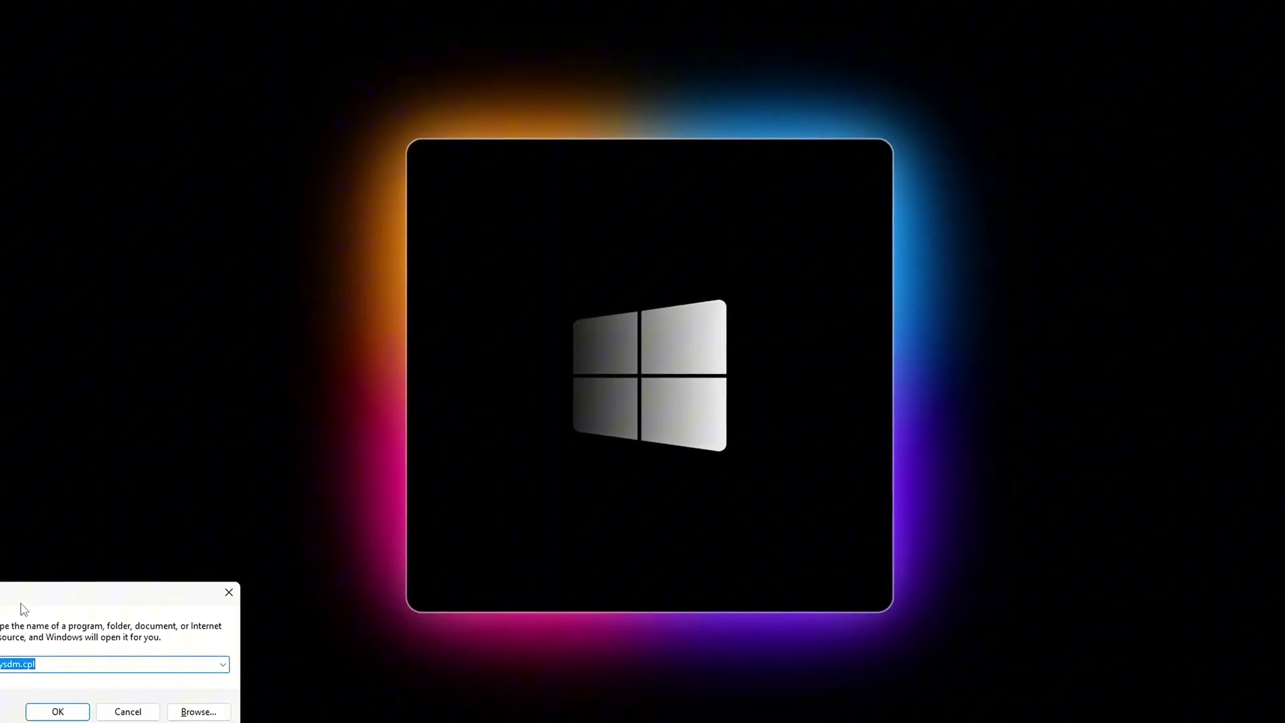
pyautogui.moveTo(25, 606); pyautogui.dragTo(558, 311)
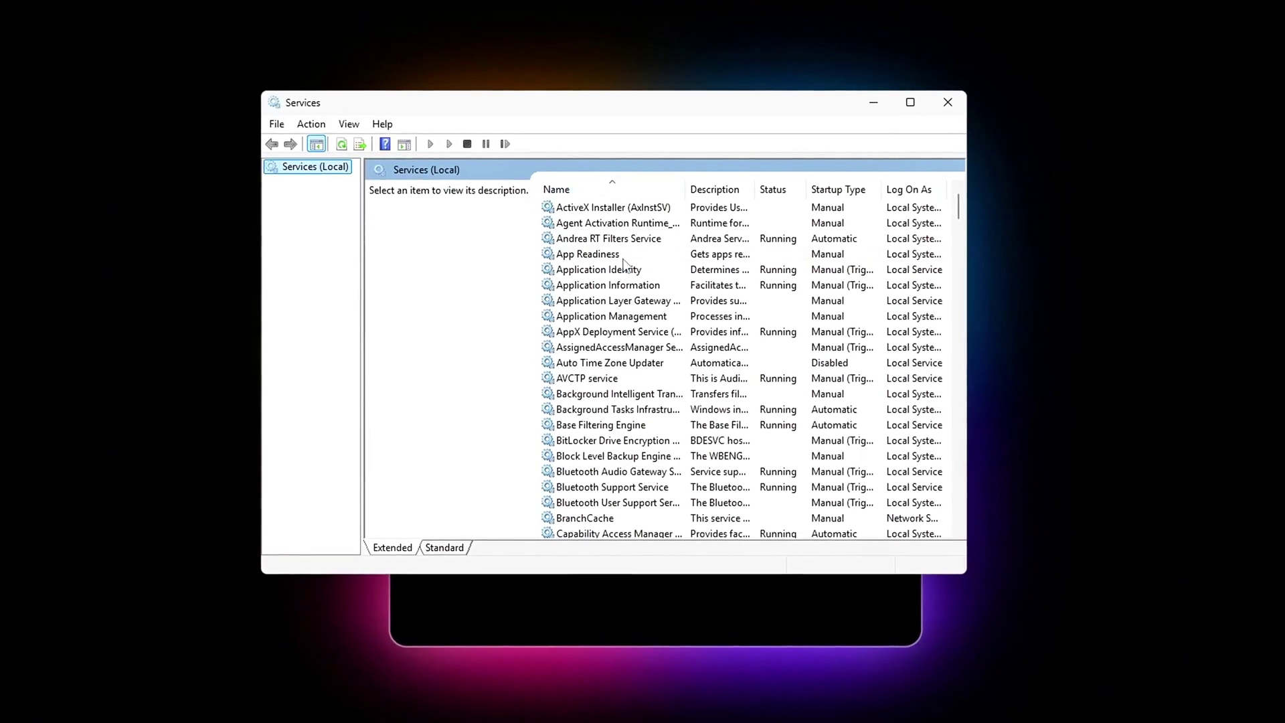
pyautogui.click(622, 258)
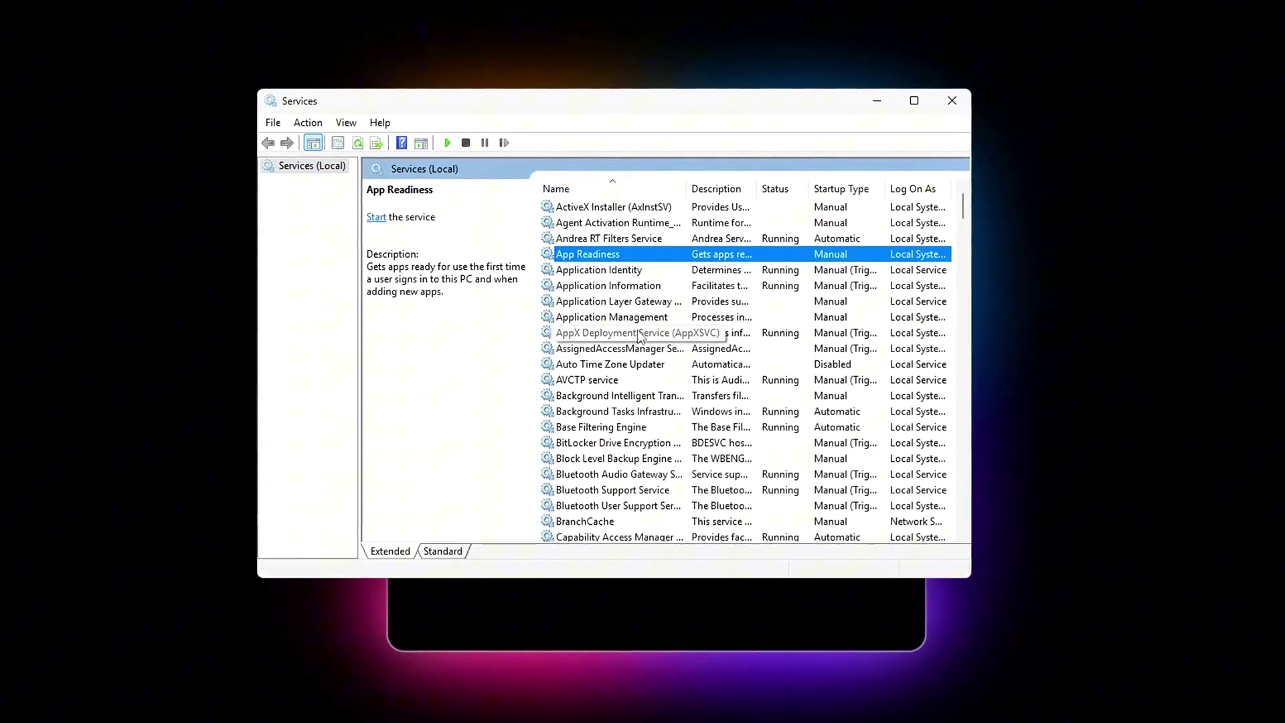
pyautogui.press('x')
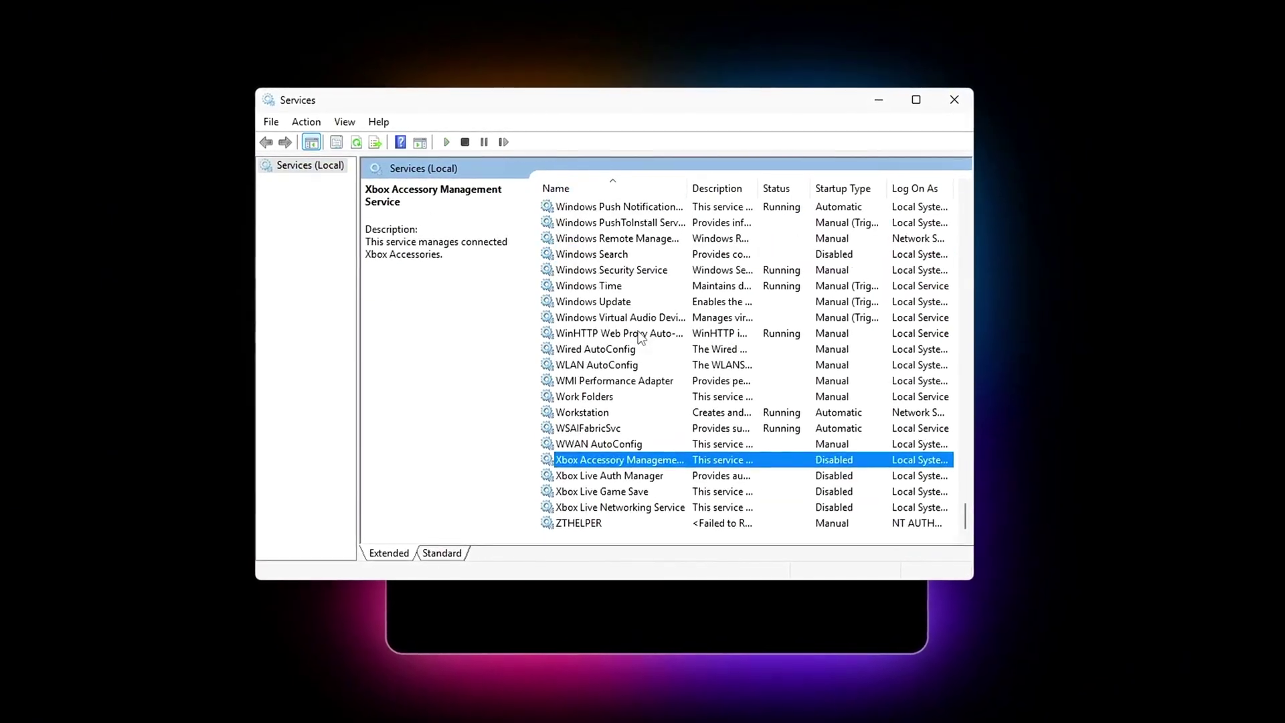
pyautogui.doubleClick(629, 462)
pyautogui.press('Escape')
pyautogui.press('Down')
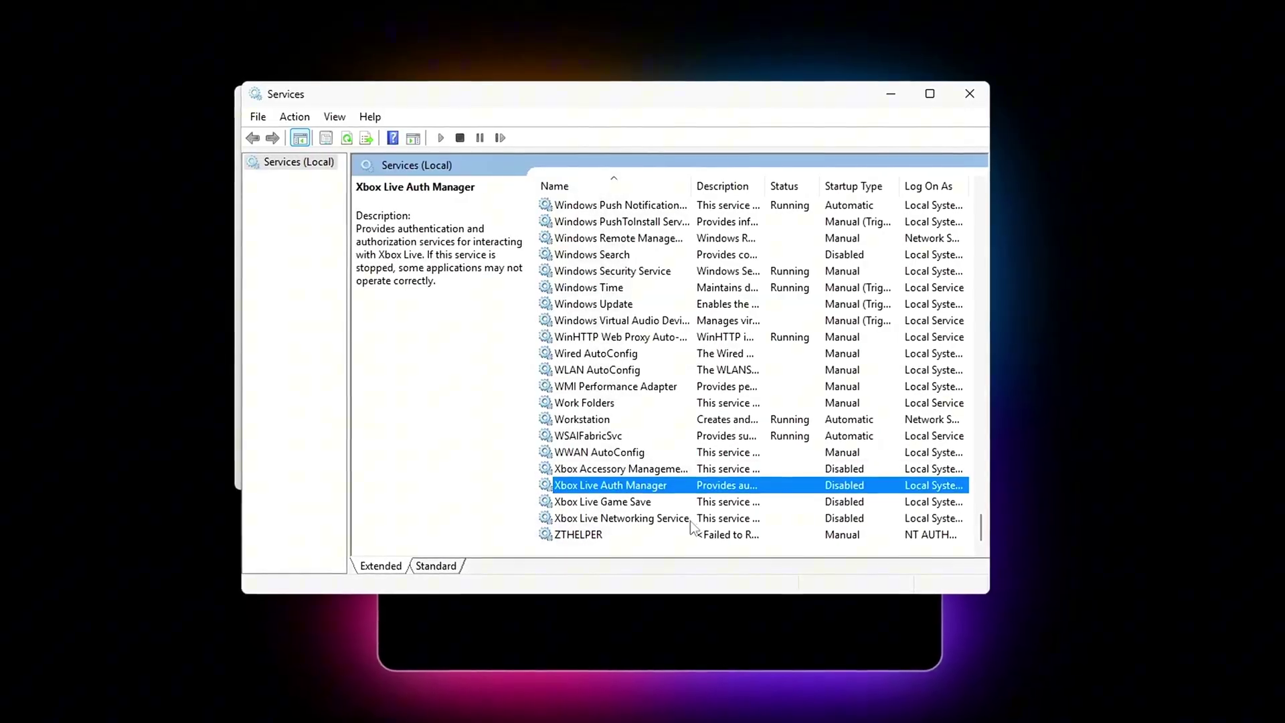
pyautogui.press('Return')
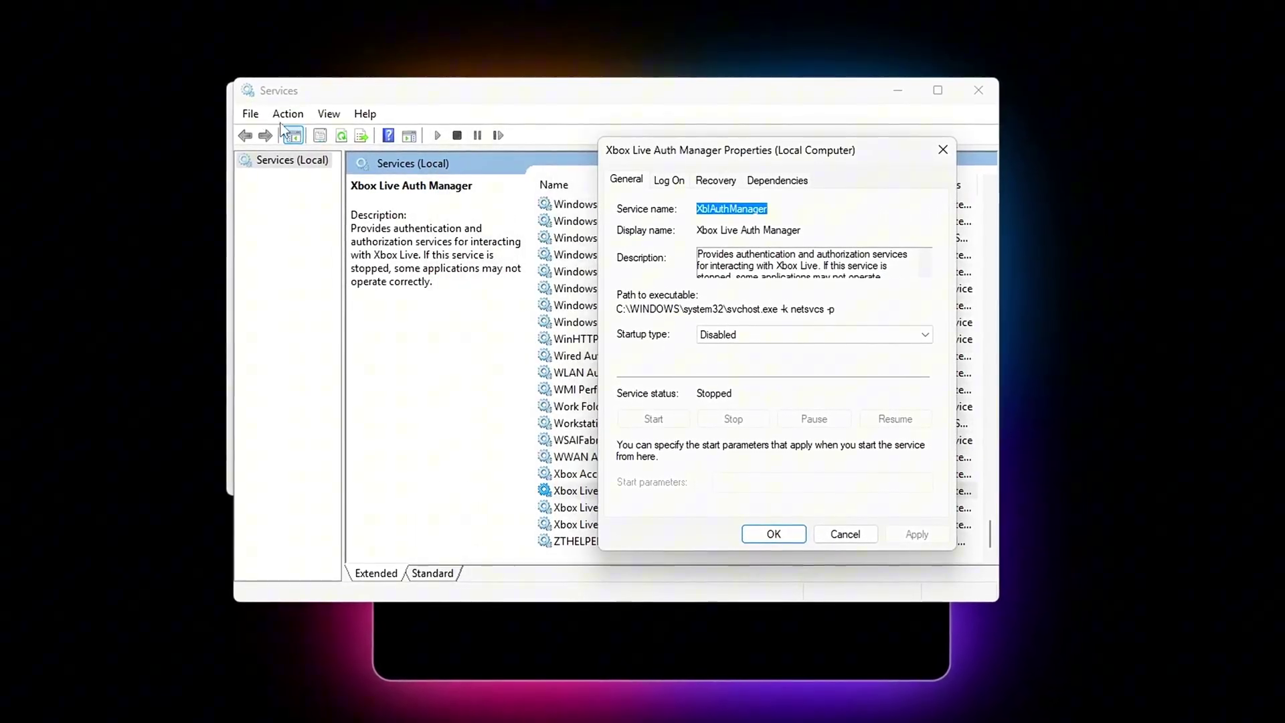
pyautogui.press('Escape')
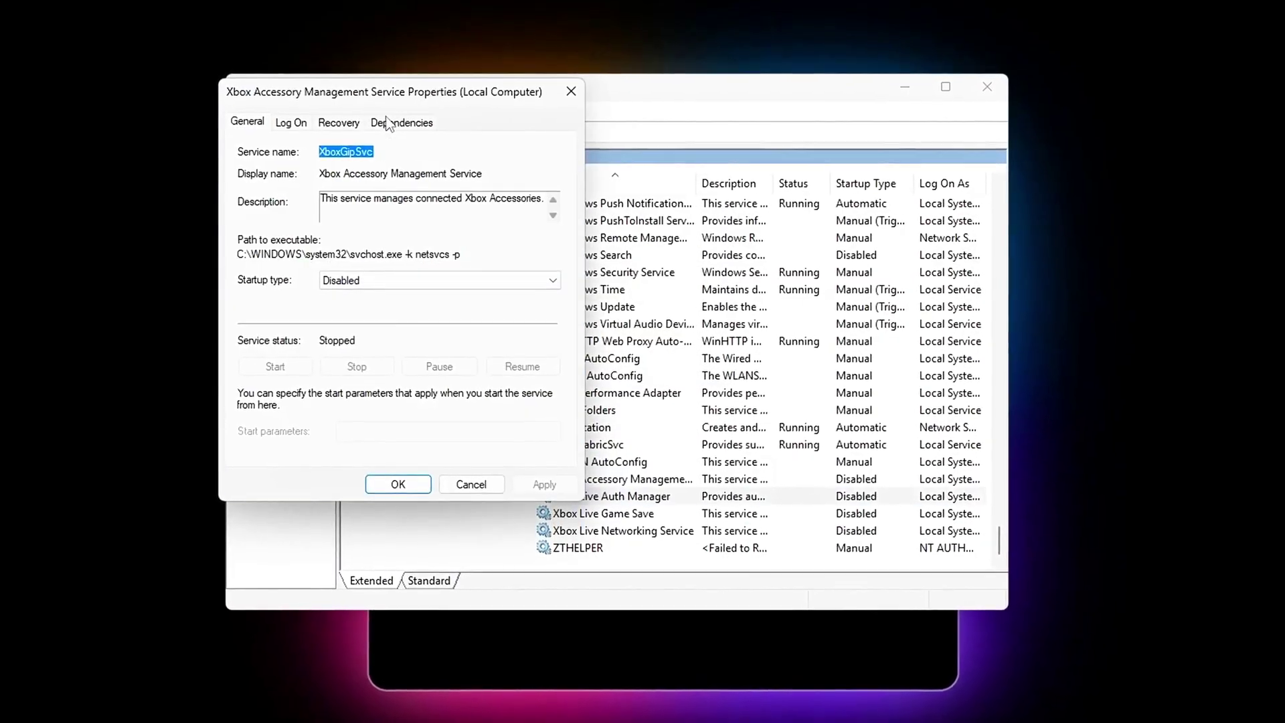
# Step: Set two Xbox services, including Xbox Live Networking Service, to Disabled startup type
pyautogui.click(379, 279)
pyautogui.click(338, 333)
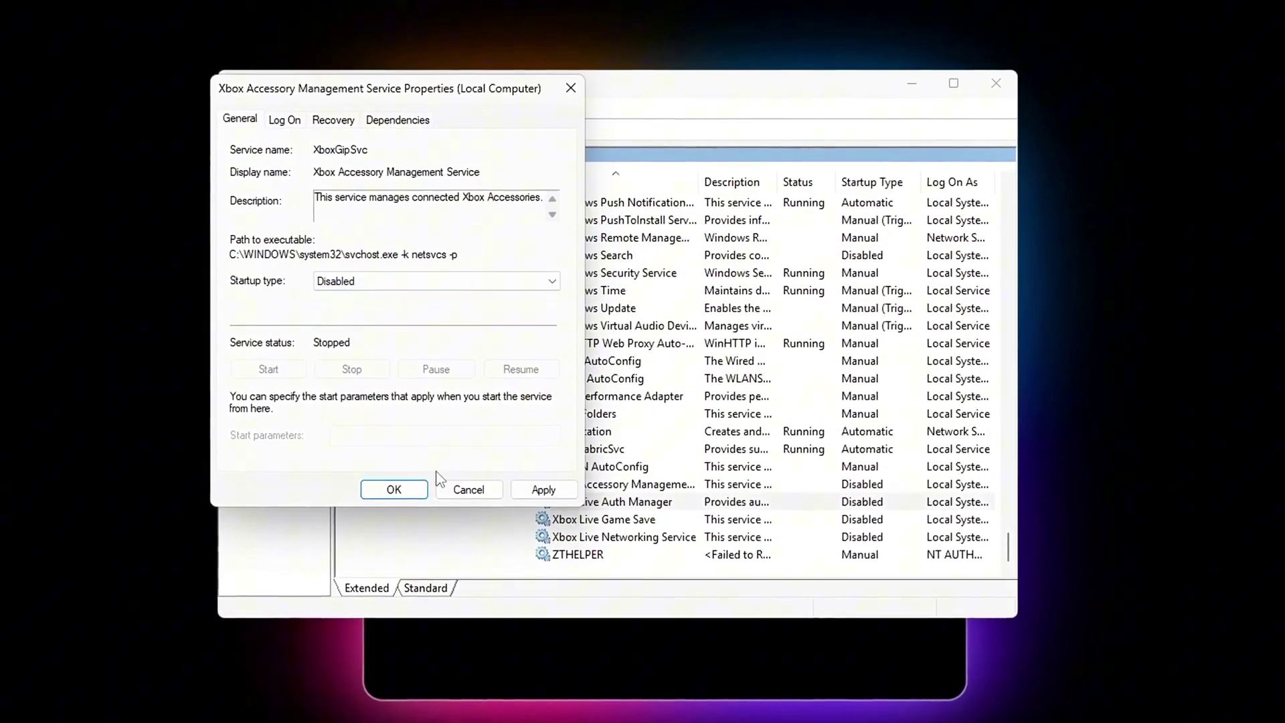
pyautogui.click(396, 487)
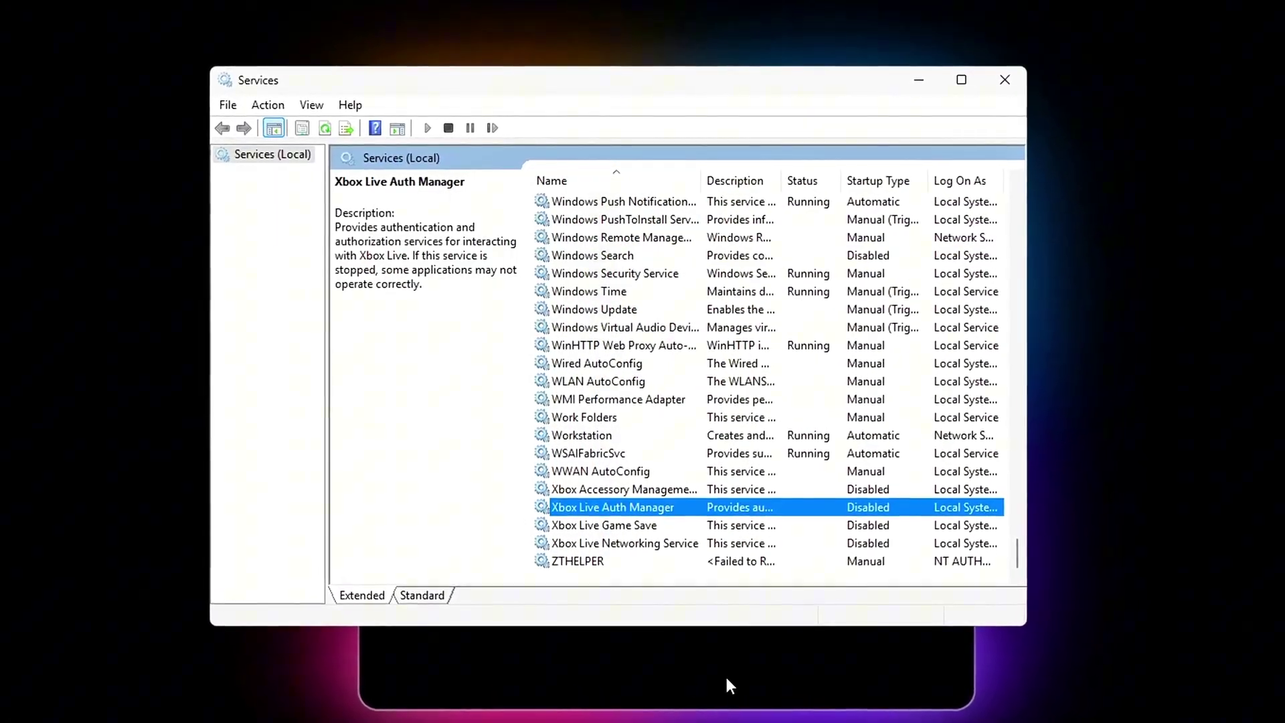
pyautogui.click(610, 540)
pyautogui.doubleClick(609, 548)
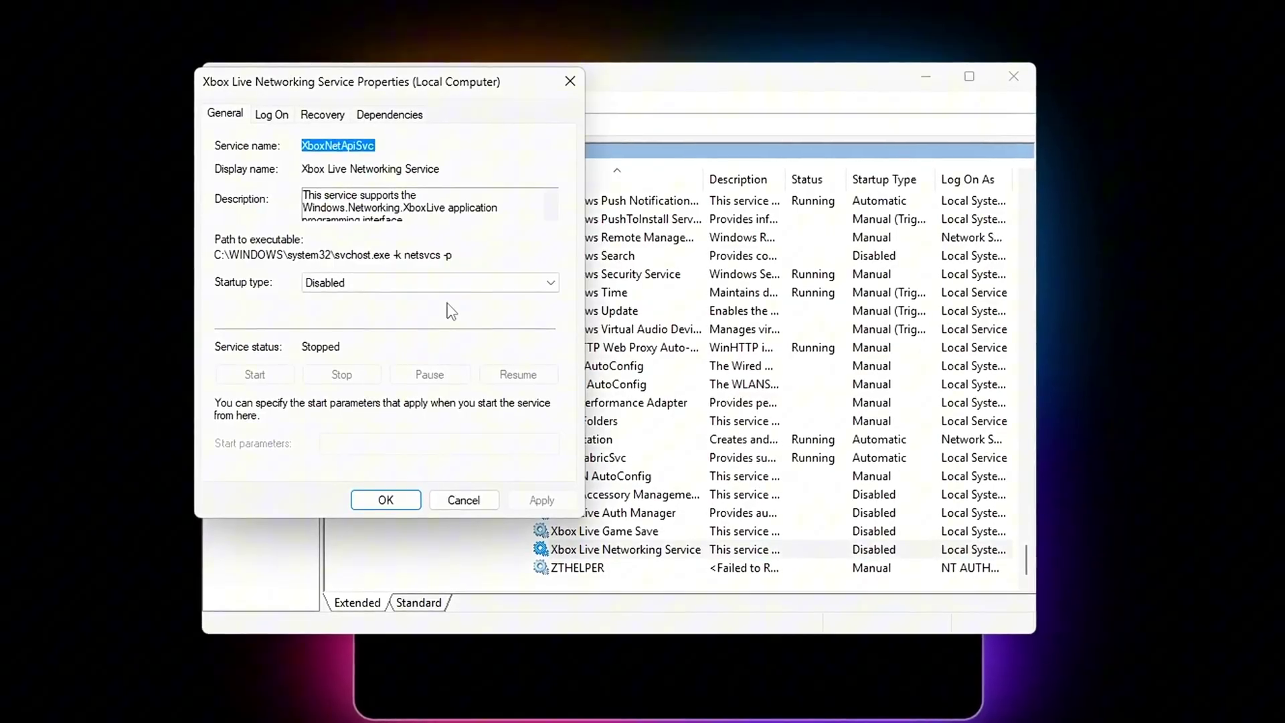
pyautogui.click(415, 282)
pyautogui.click(361, 340)
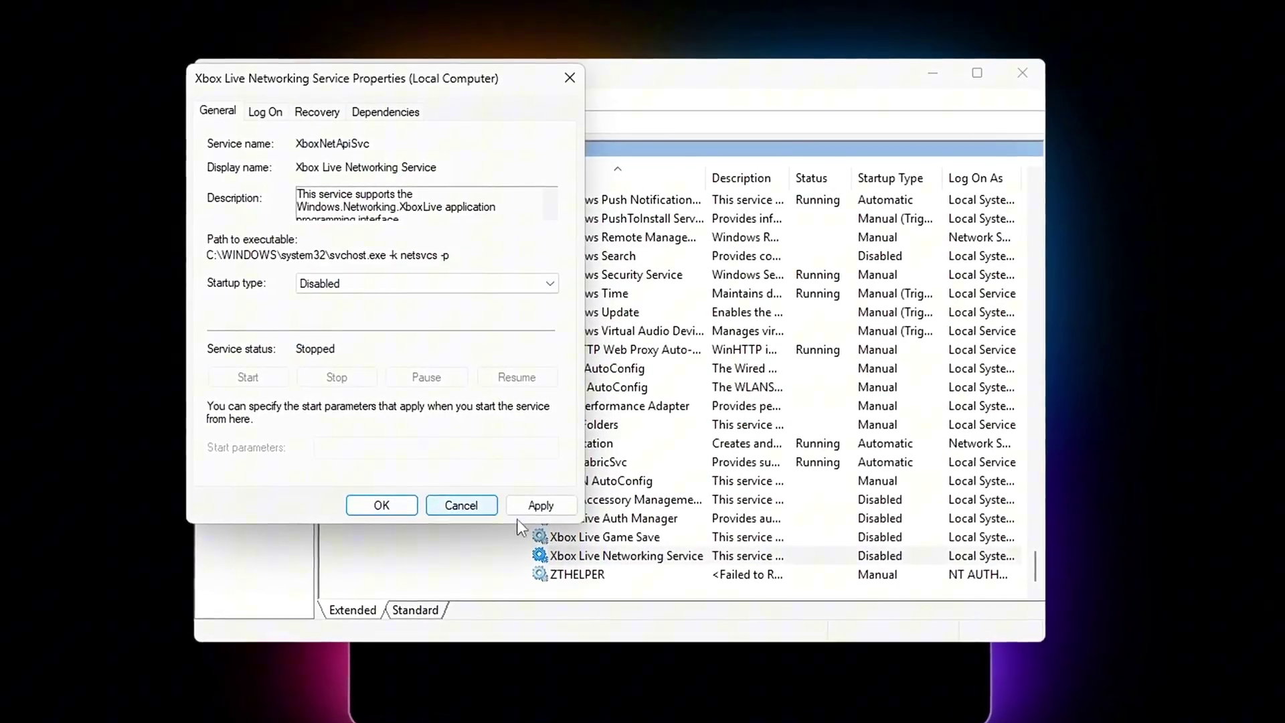
pyautogui.click(379, 507)
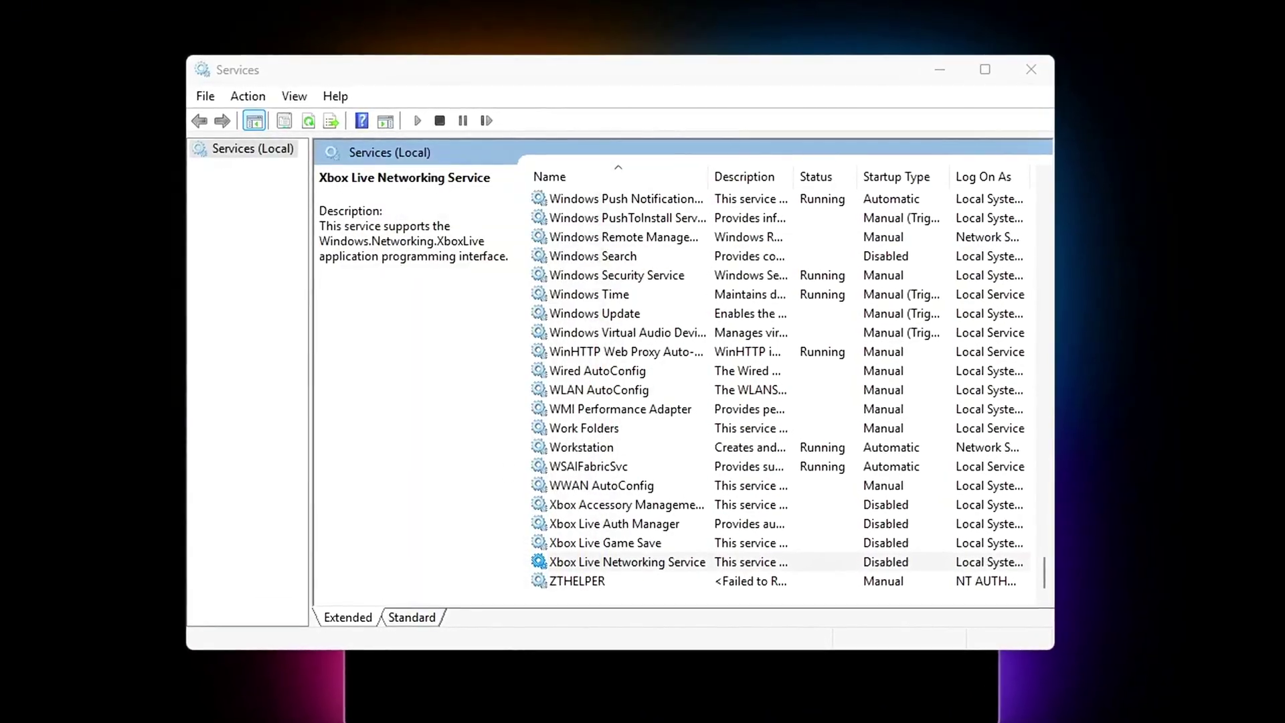
# Step: Bring up Xbox Live Auth Manager's properties and its startup type options
pyautogui.click(576, 545)
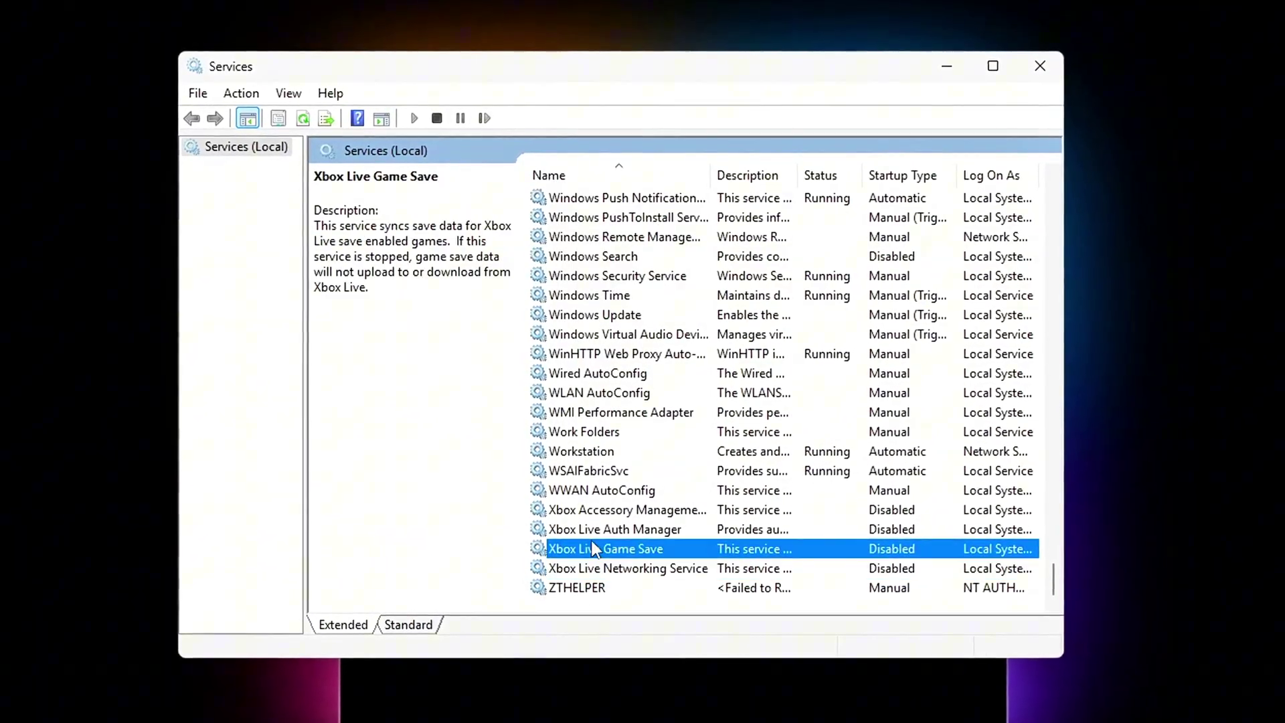
pyautogui.click(589, 527)
pyautogui.doubleClick(629, 536)
pyautogui.click(850, 347)
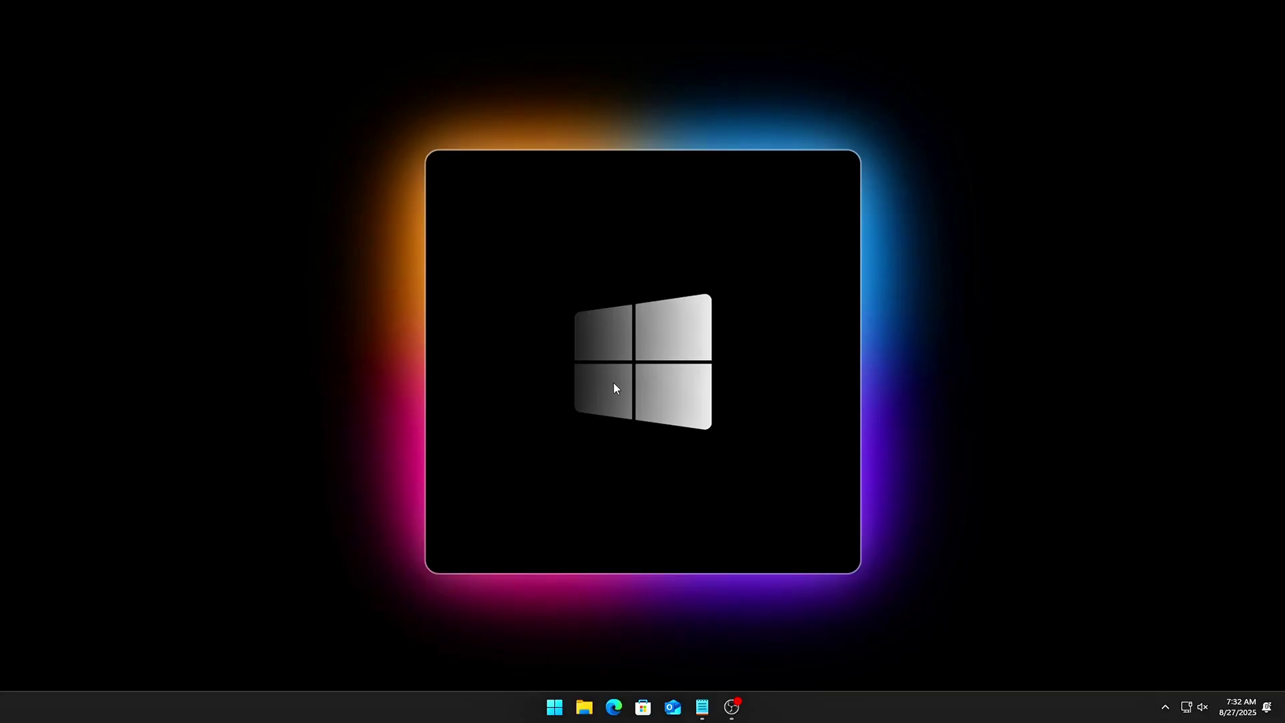
# Step: Open Settings on the Gaming > Game Bar page
pyautogui.press('super+i')
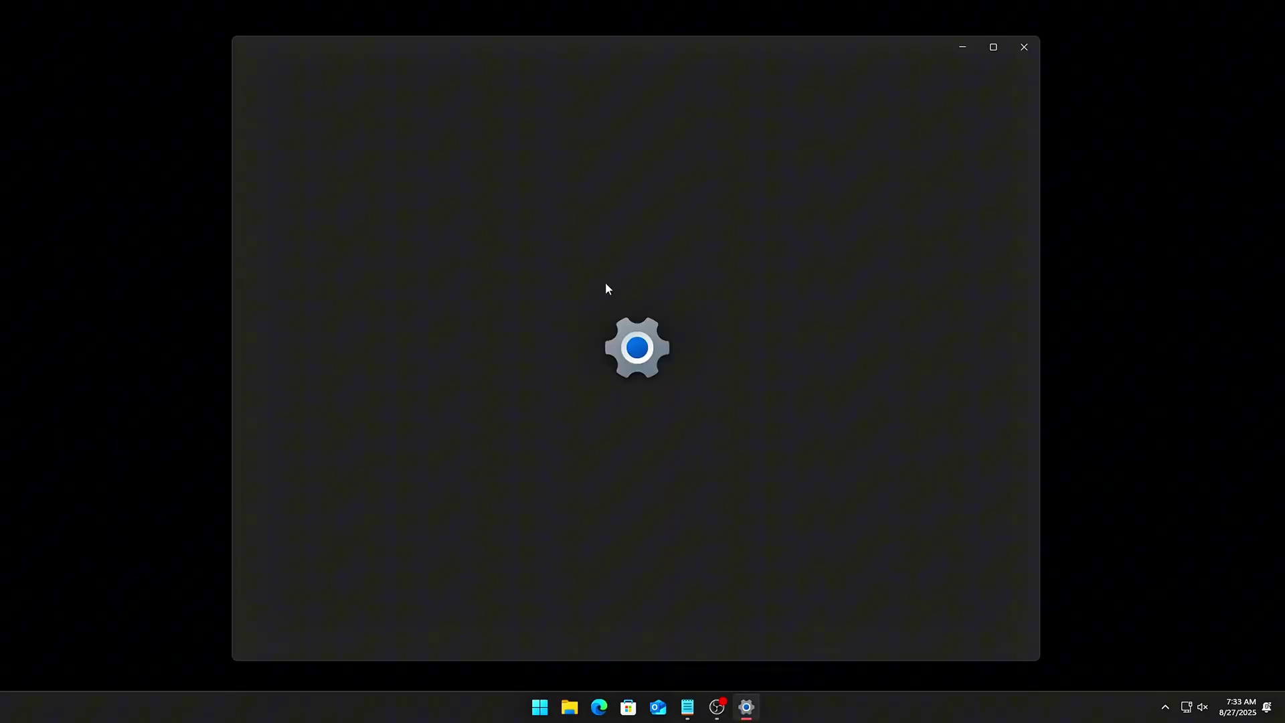
pyautogui.click(316, 392)
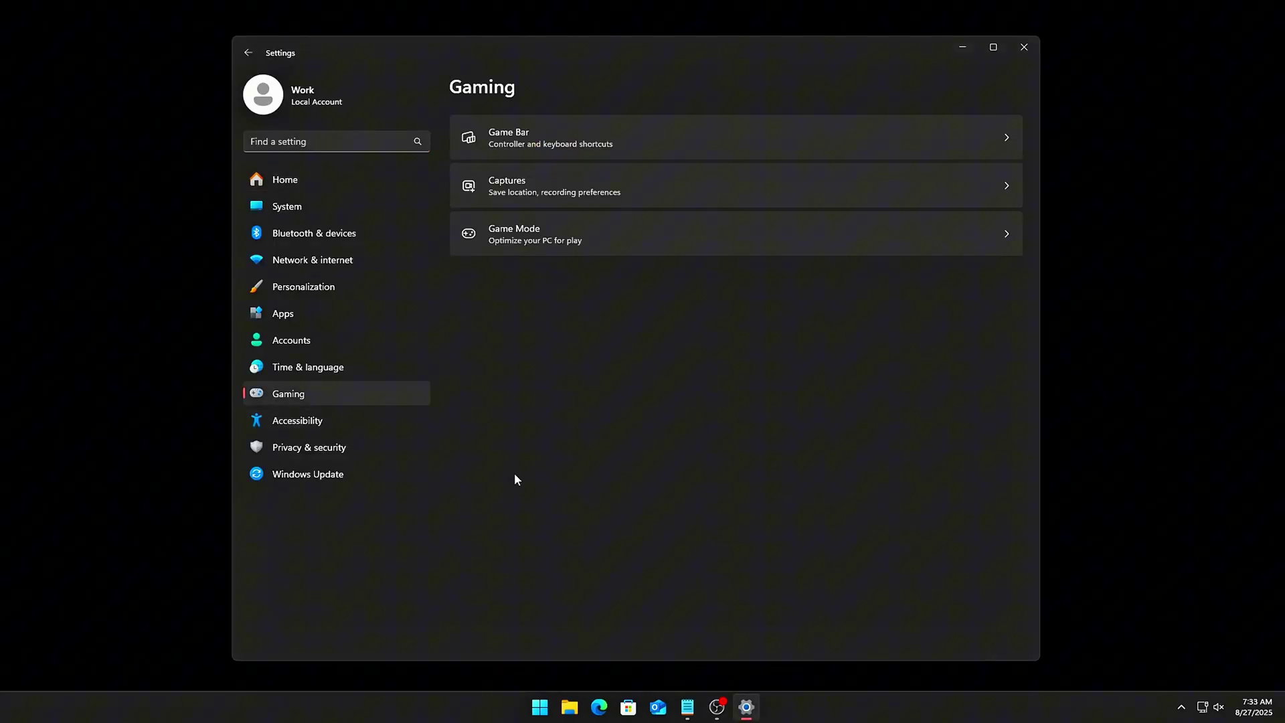
pyautogui.click(656, 141)
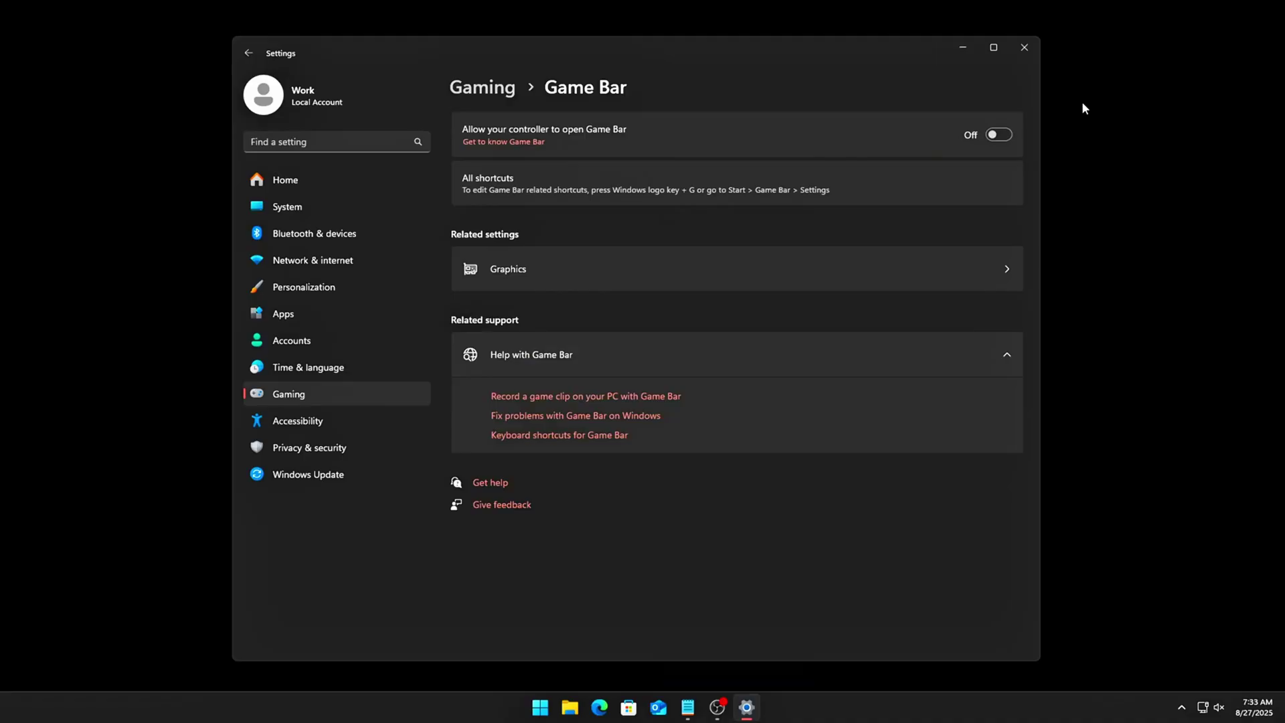
# Step: Close Settings and launch Services with services.msc from the Run prompt
pyautogui.click(1026, 48)
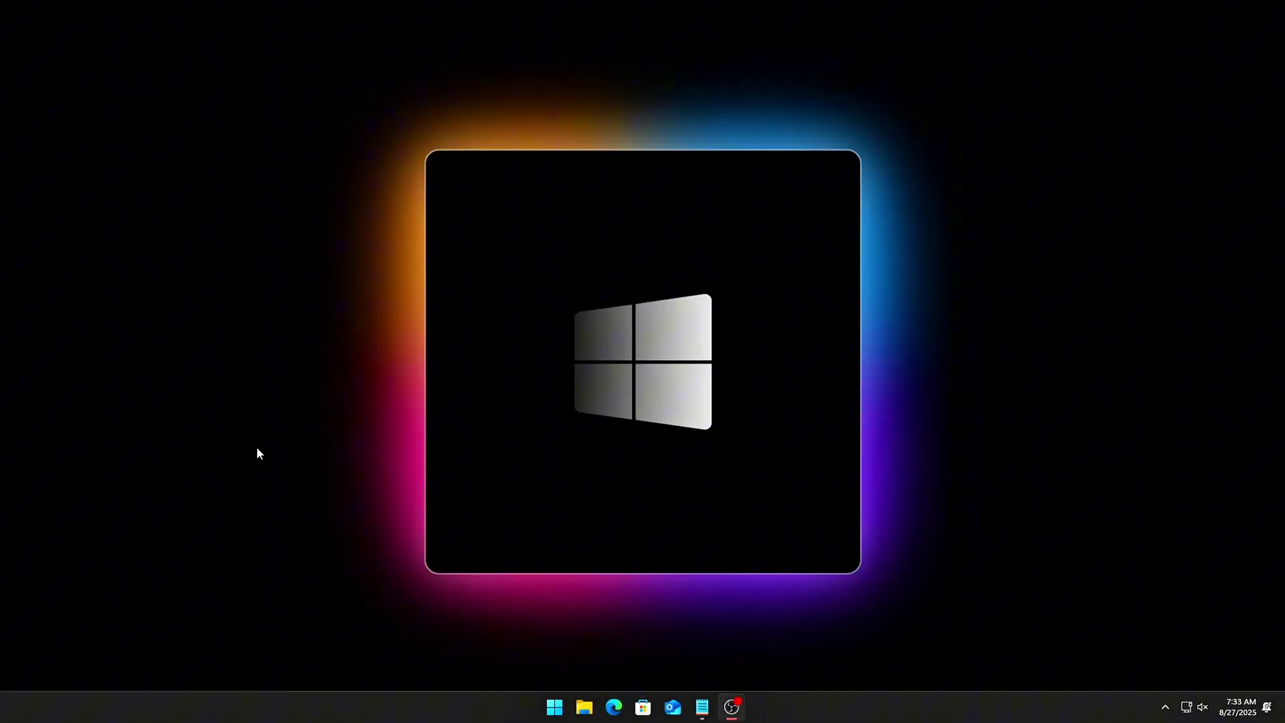
pyautogui.press('super+r')
pyautogui.moveTo(84, 563); pyautogui.dragTo(558, 302)
pyautogui.click(609, 364)
pyautogui.click(586, 402)
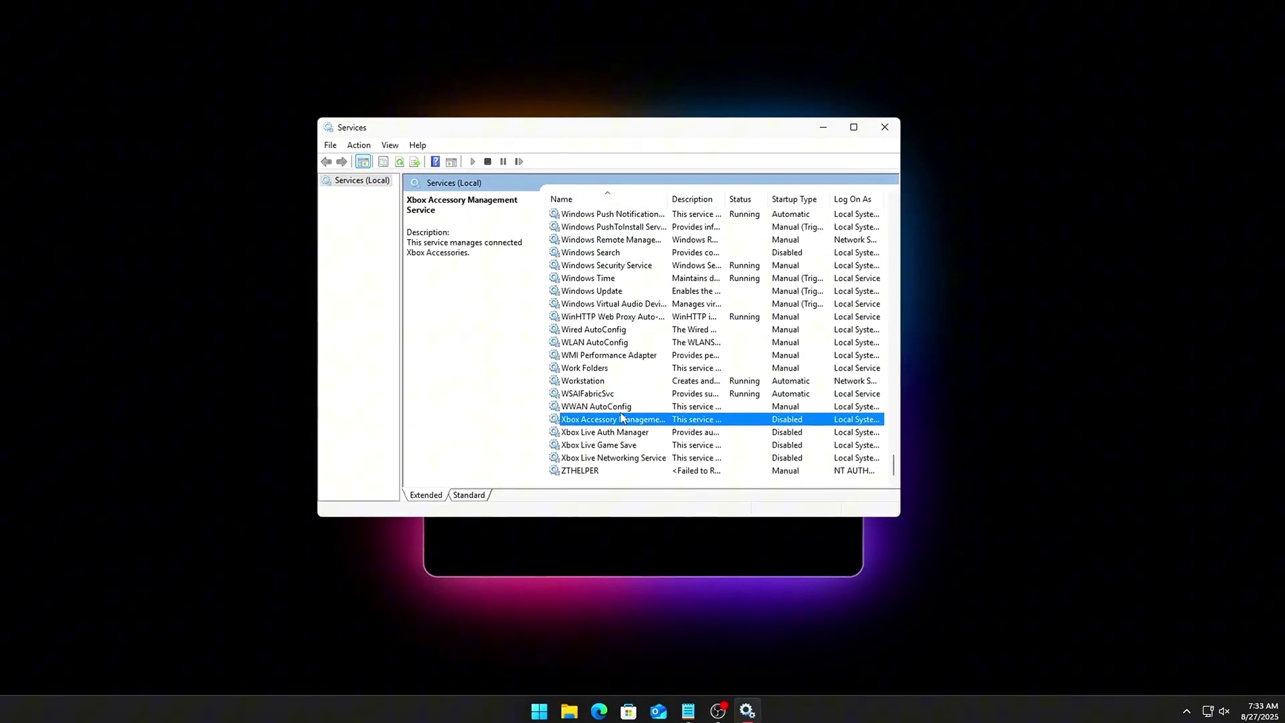
# Step: Check the Xbox Accessory Management and Auth Manager properties, leaving Accessory Management Disabled
pyautogui.doubleClick(605, 418)
pyautogui.moveTo(548, 168); pyautogui.dragTo(388, 123)
pyautogui.click(624, 439)
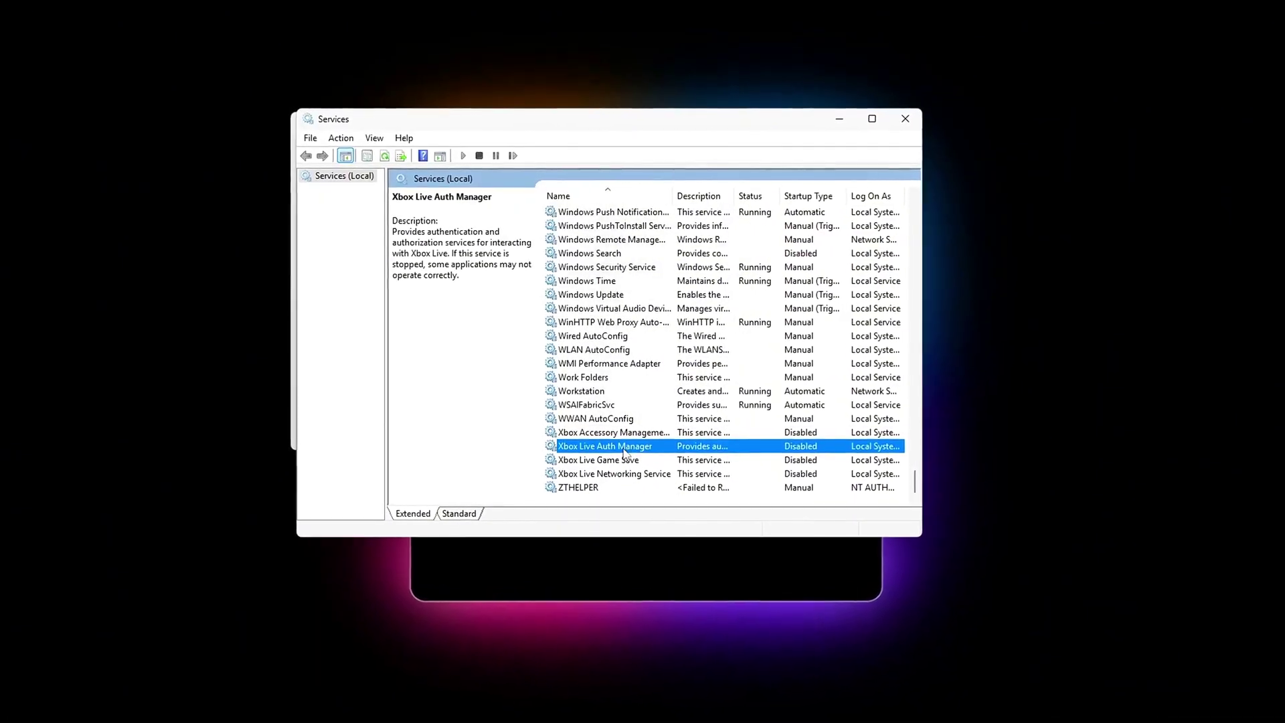
pyautogui.doubleClick(624, 453)
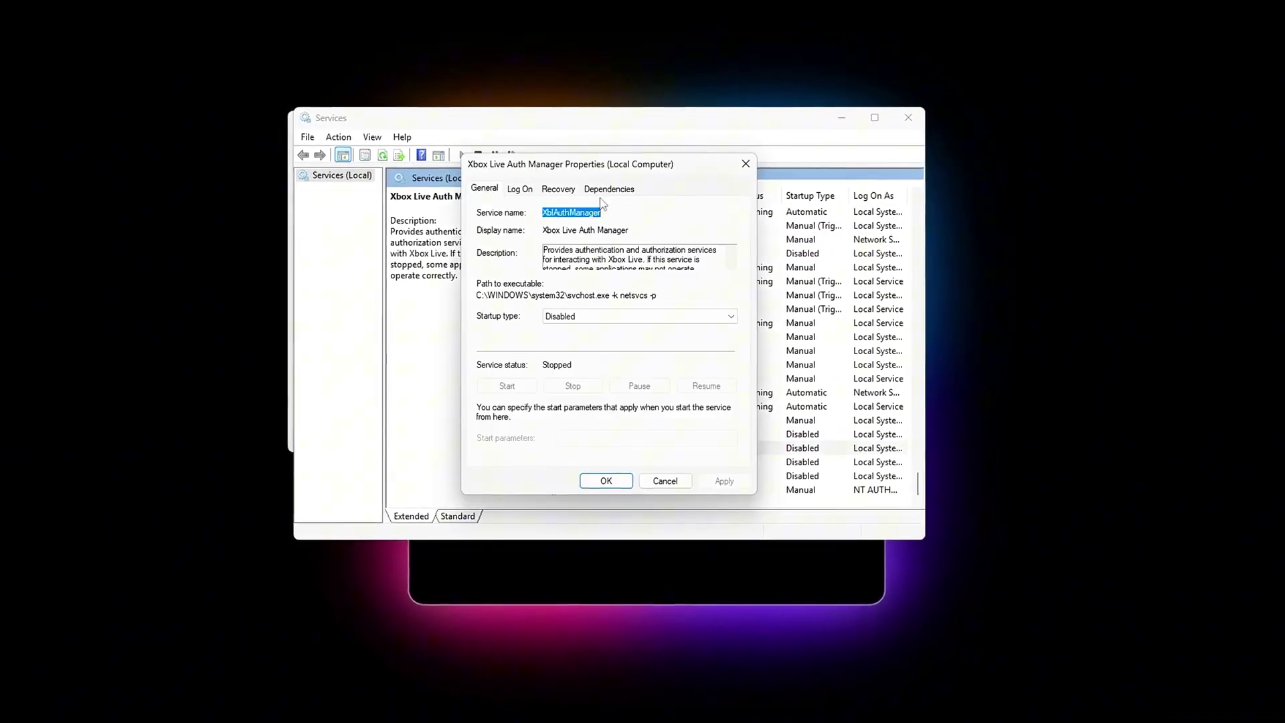
pyautogui.moveTo(602, 152); pyautogui.dragTo(730, 164)
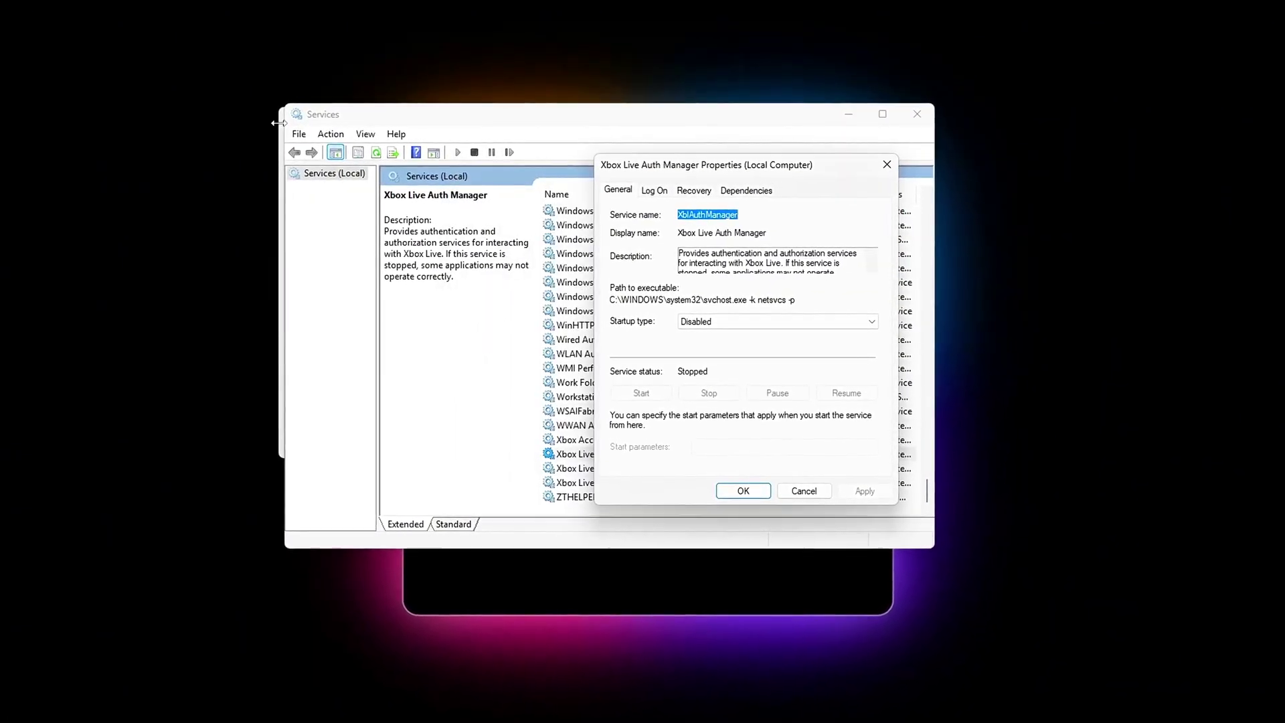
pyautogui.click(278, 123)
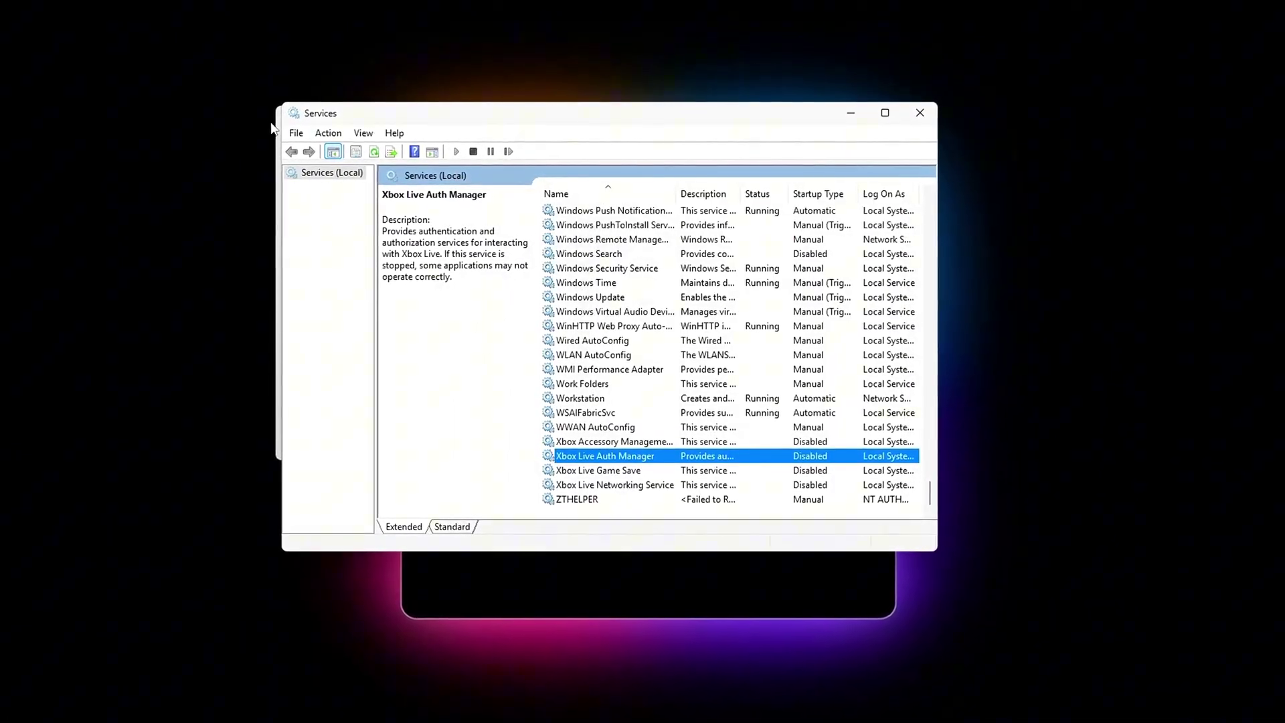
pyautogui.click(281, 127)
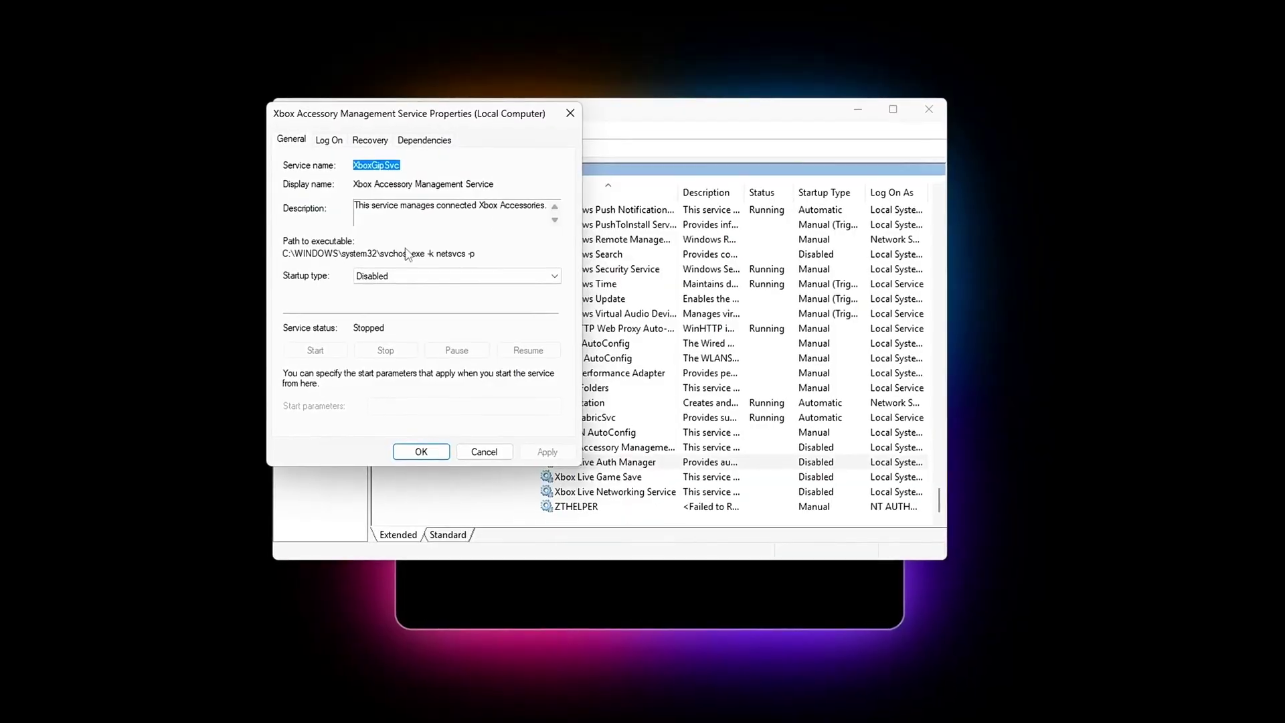
pyautogui.click(415, 276)
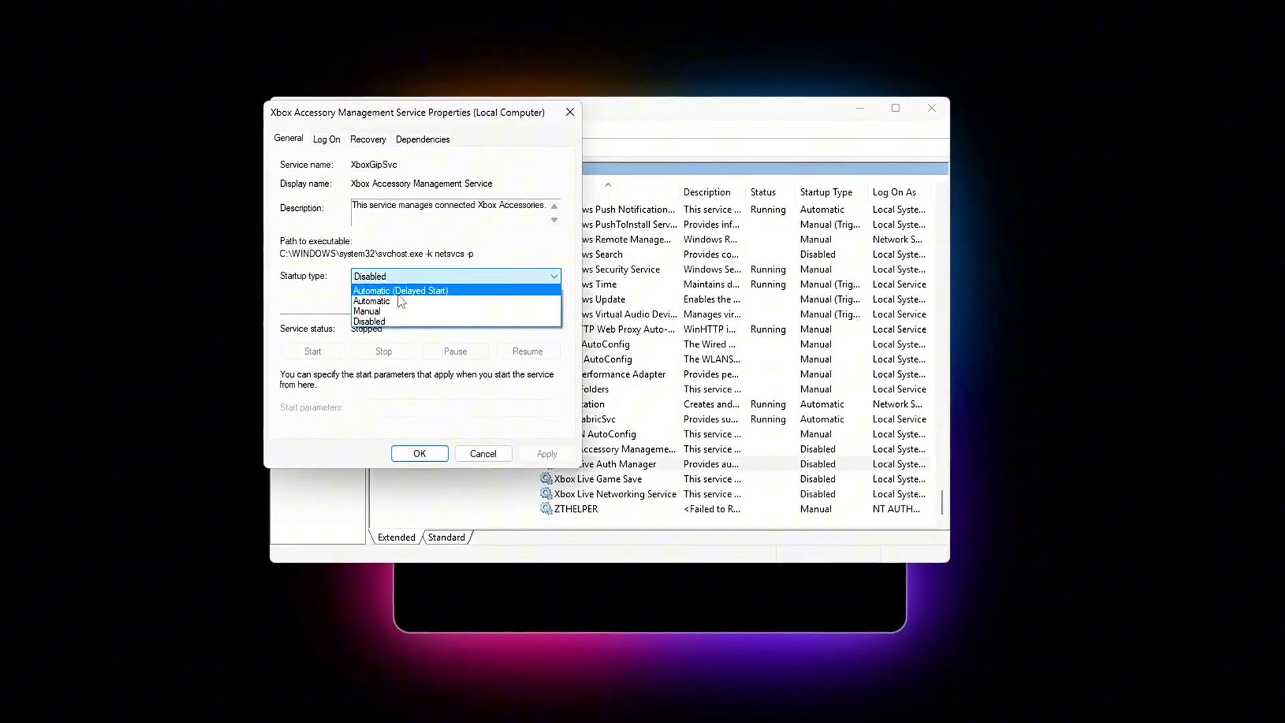
pyautogui.click(375, 324)
pyautogui.click(471, 461)
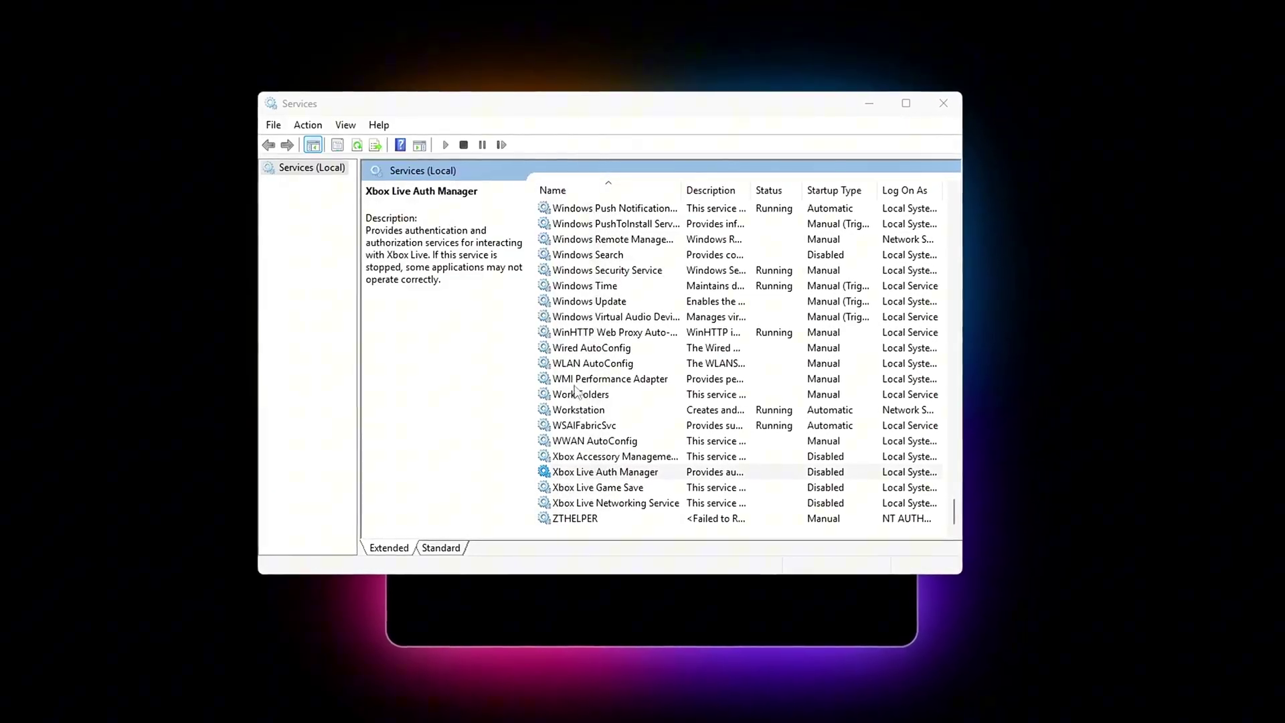
# Step: Set Xbox Live Networking Service to Disabled startup type and apply it
pyautogui.doubleClick(602, 509)
pyautogui.click(354, 278)
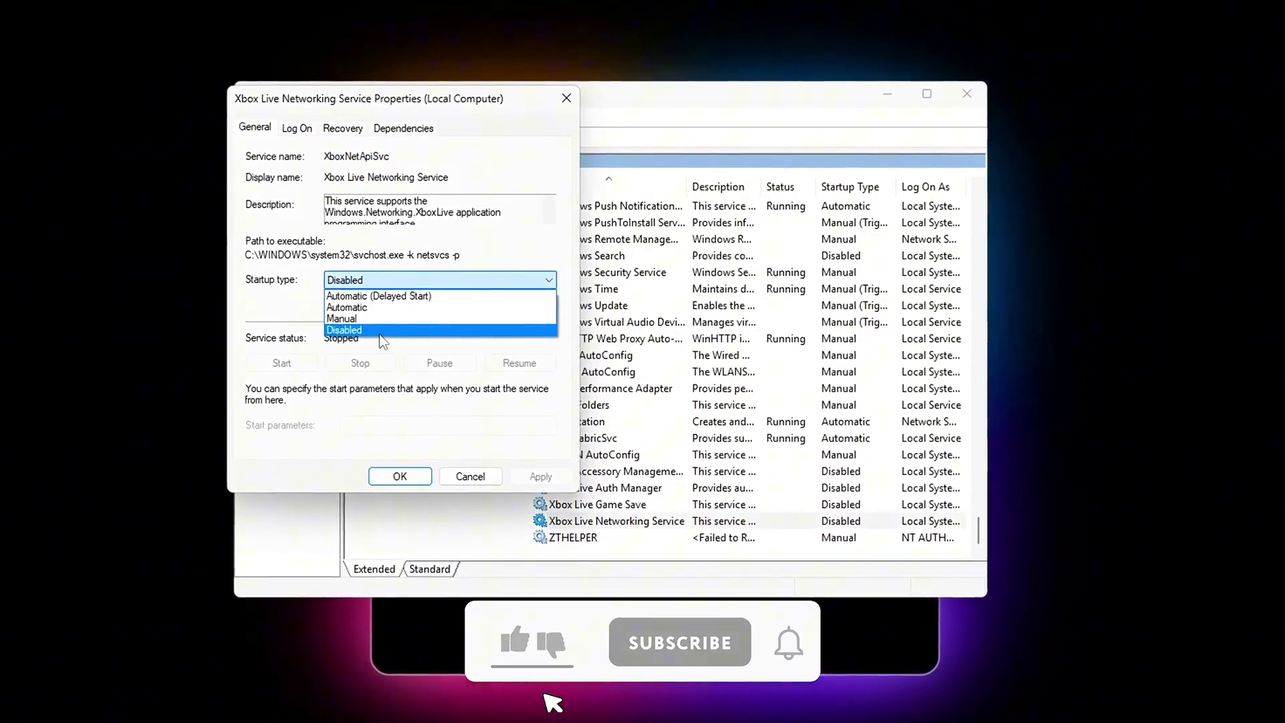
pyautogui.click(338, 329)
pyautogui.click(539, 483)
pyautogui.click(395, 482)
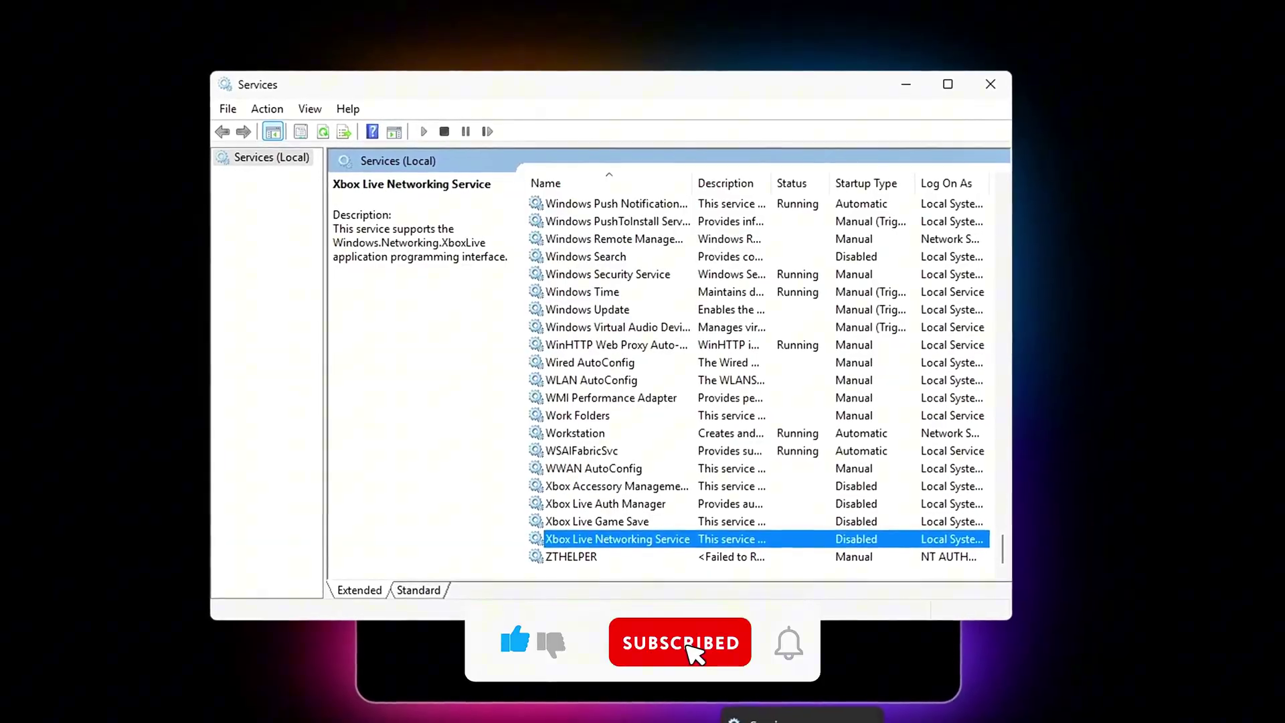
# Step: Keep Xbox Live Auth Manager's startup type at Disabled and close its properties
pyautogui.click(595, 519)
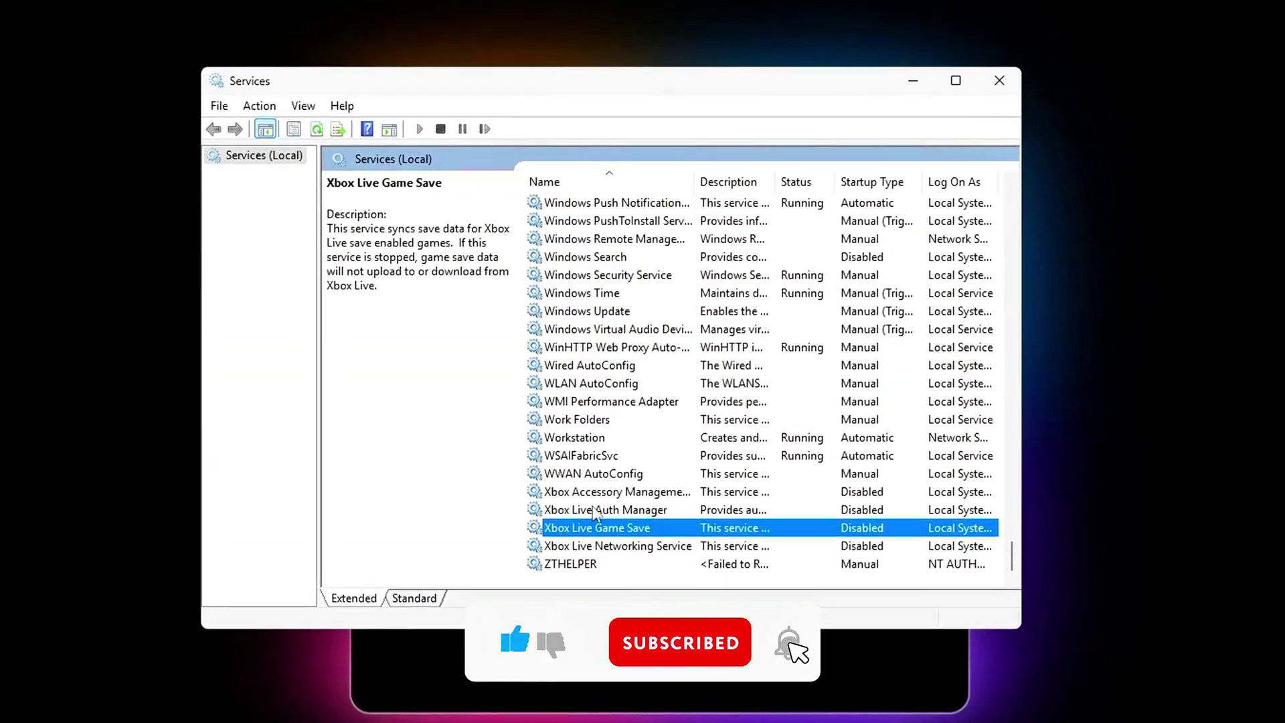
pyautogui.doubleClick(594, 515)
pyautogui.click(773, 344)
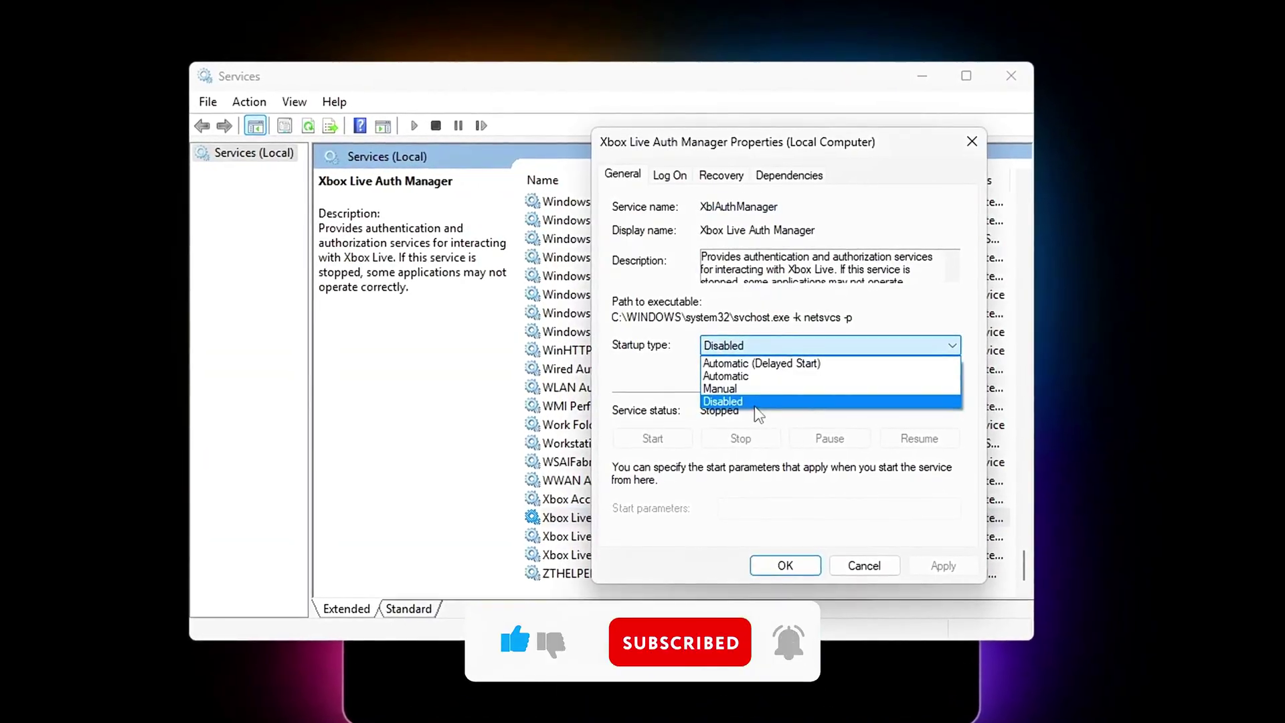
pyautogui.click(753, 405)
pyautogui.press('Return')
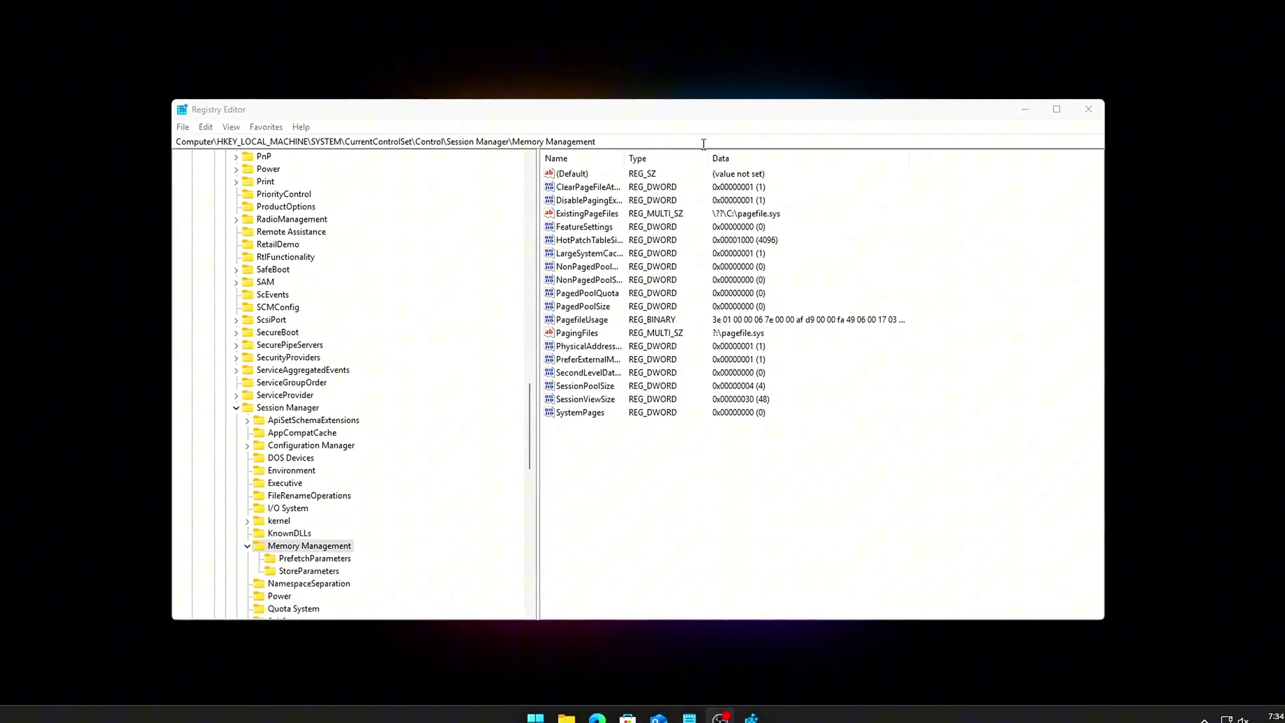
# Step: Jump to the Power\PowerThrottling key by pasting its path into the registry address bar
pyautogui.click(705, 141)
pyautogui.write('HKEY_LOCAL_MACHINE\\SYSTEM\\CurrentControlSet\\Control\\Power\\PowerThrottling')
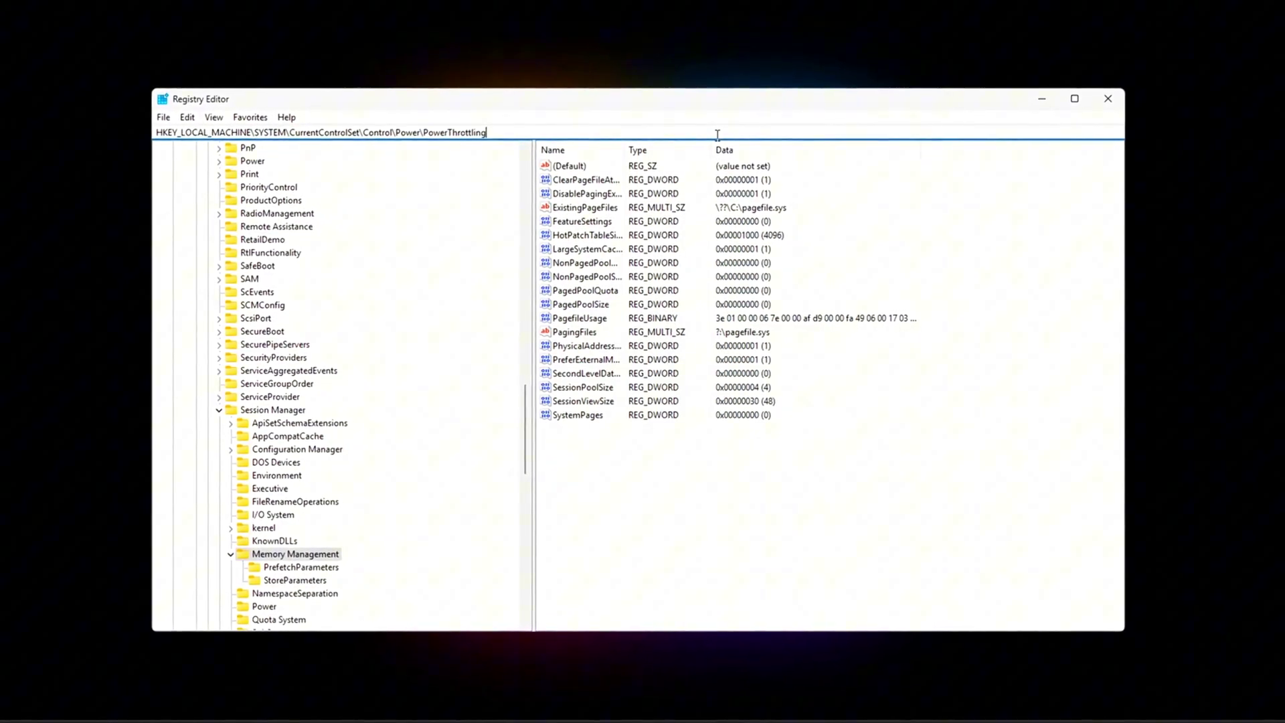
pyautogui.press('Return')
# Step: Open the PowerThrottlingOff DWORD's value editor, ready to set it to 1
pyautogui.doubleClick(584, 179)
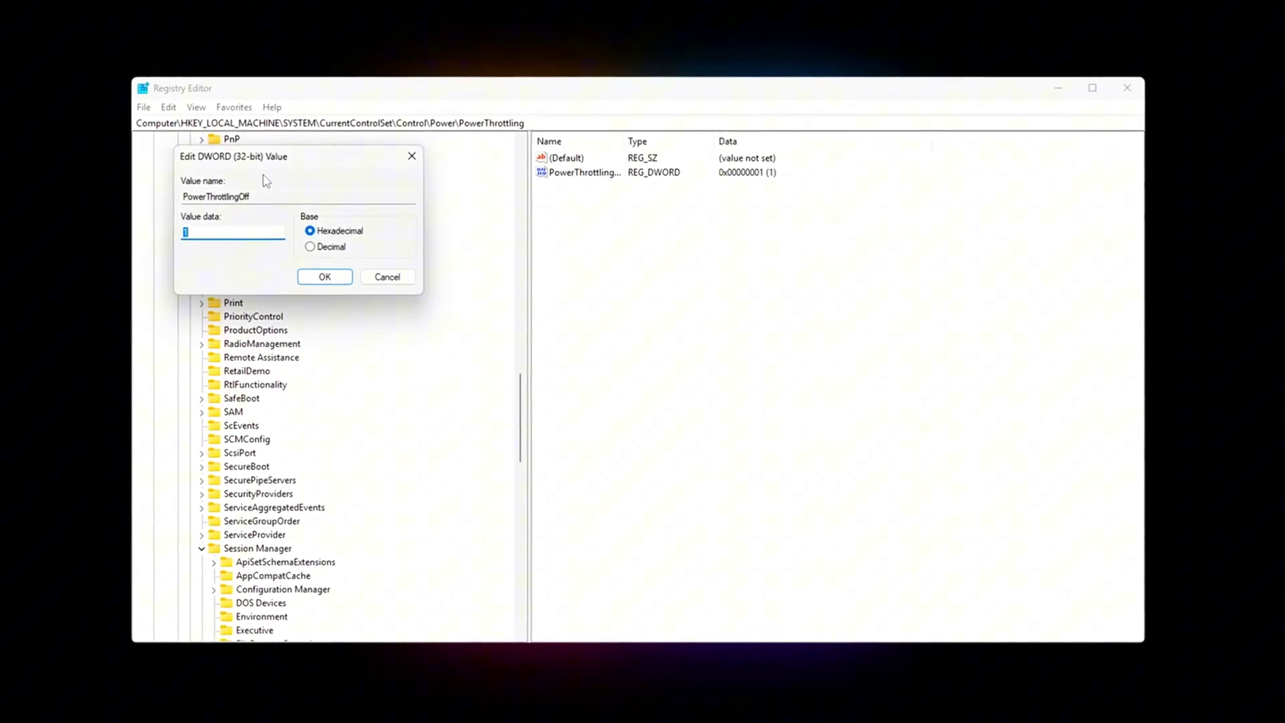
pyautogui.moveTo(261, 167); pyautogui.dragTo(625, 296)
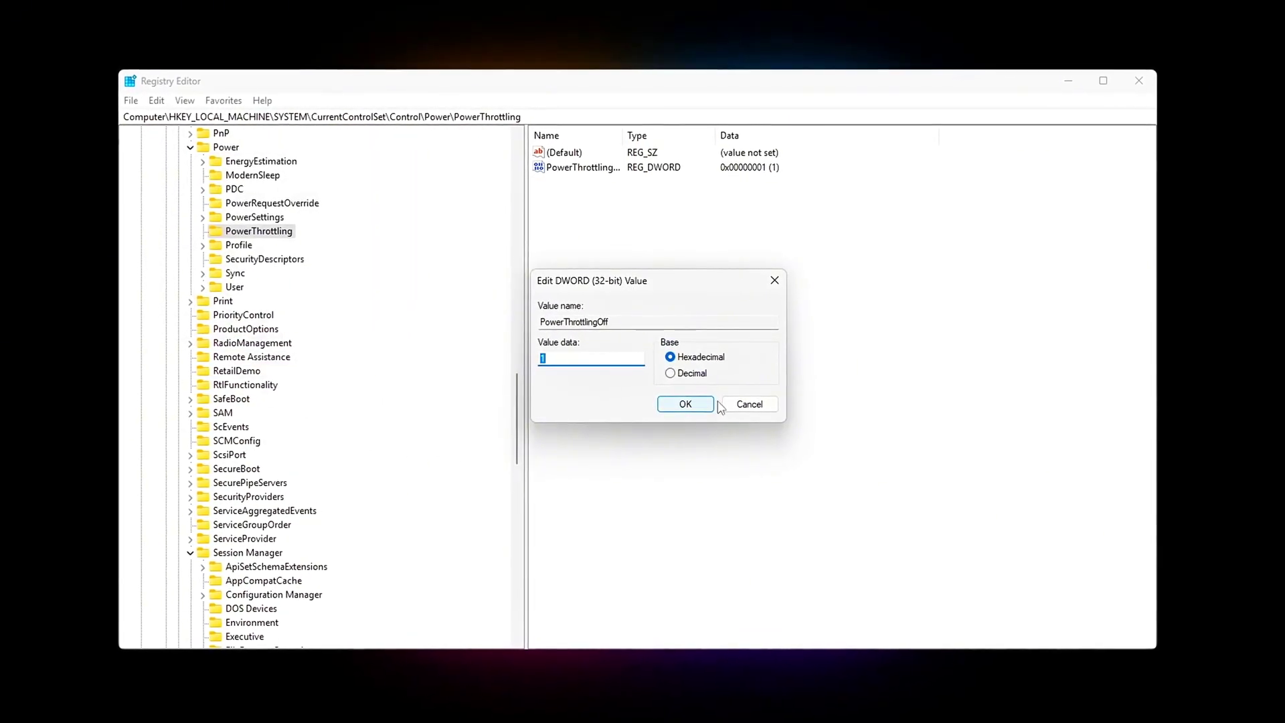
pyautogui.click(696, 404)
pyautogui.rightClick(662, 372)
pyautogui.moveTo(701, 381)
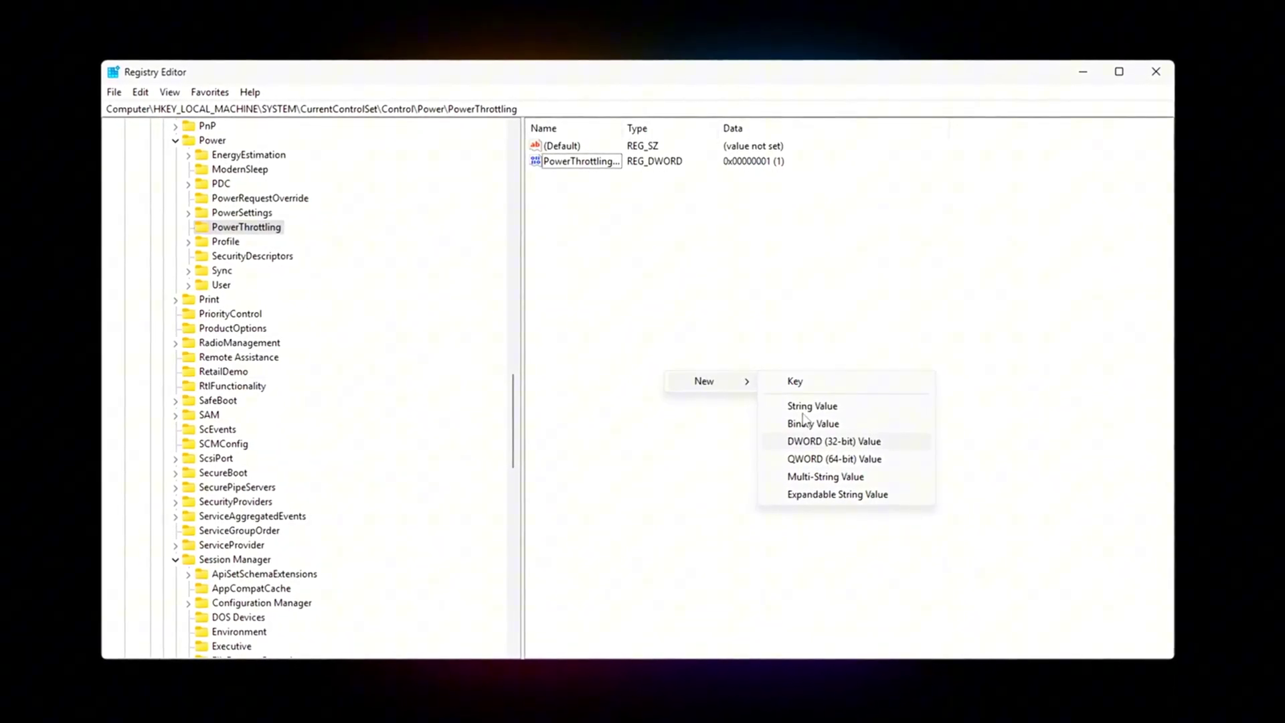
pyautogui.doubleClick(580, 158)
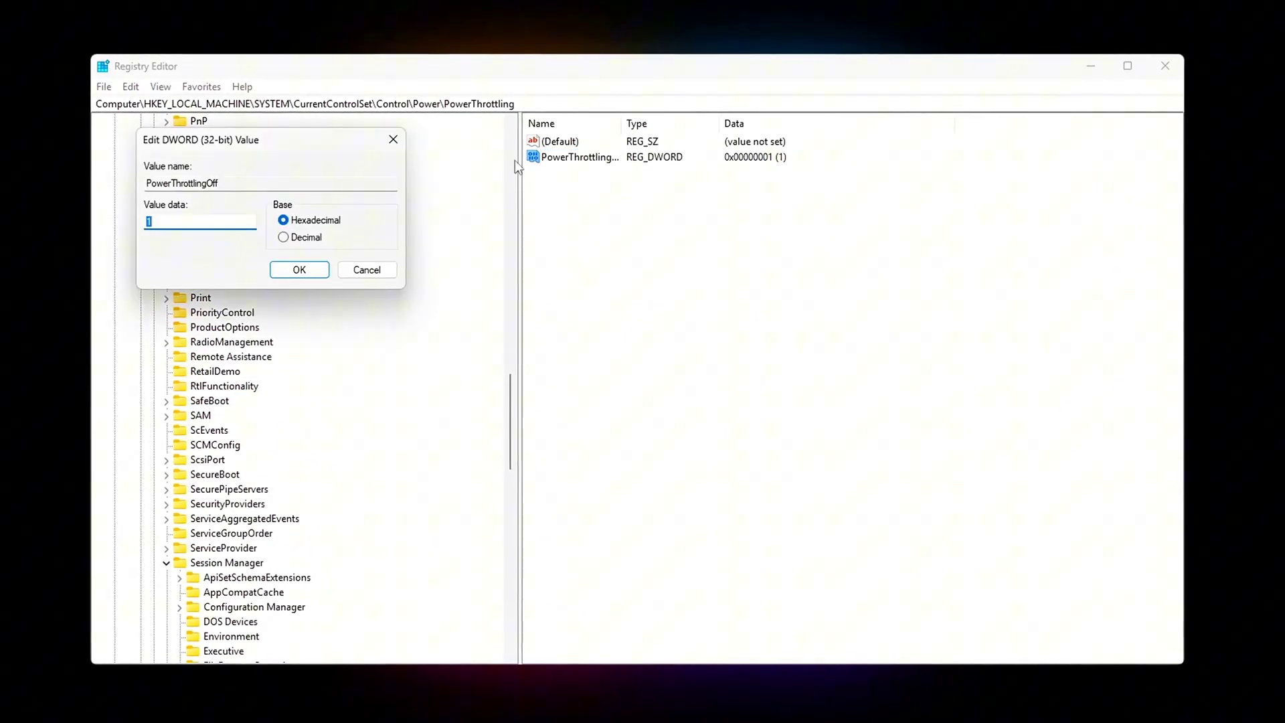
pyautogui.moveTo(247, 107); pyautogui.dragTo(742, 282)
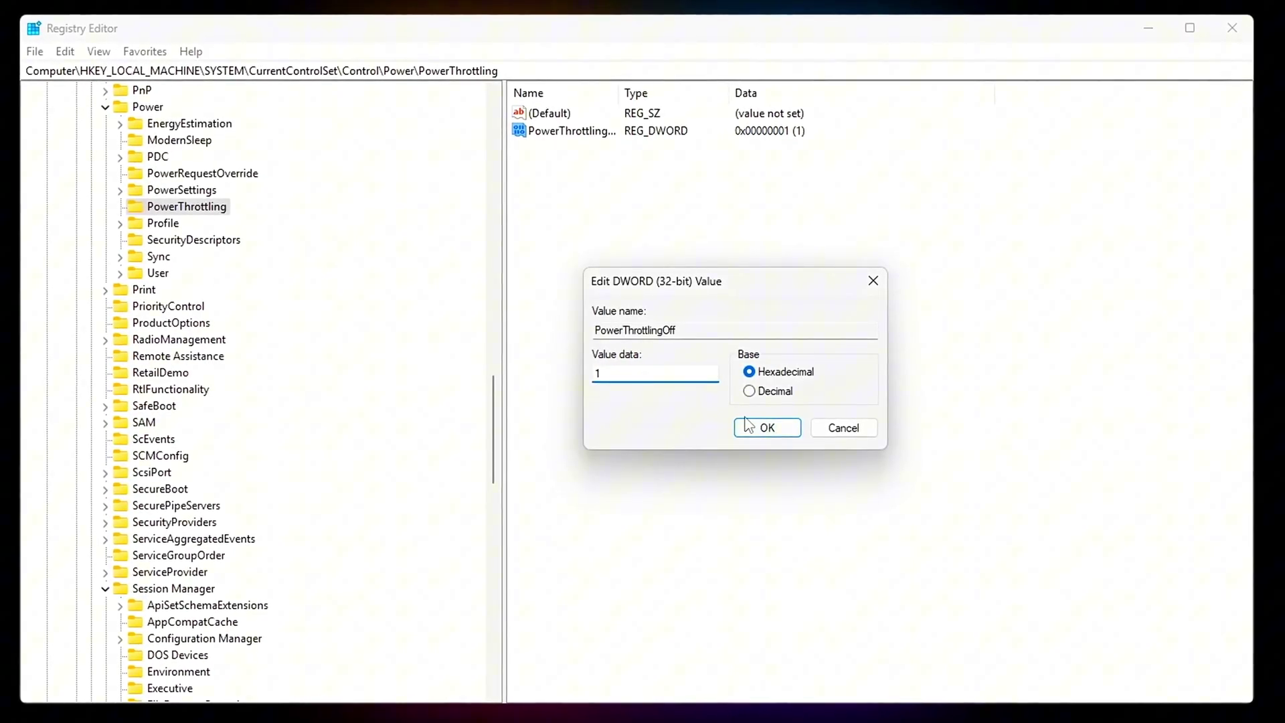
# Step: Save PowerThrottlingOff as 1 and relaunch Registry Editor with regedit from Run
pyautogui.click(763, 428)
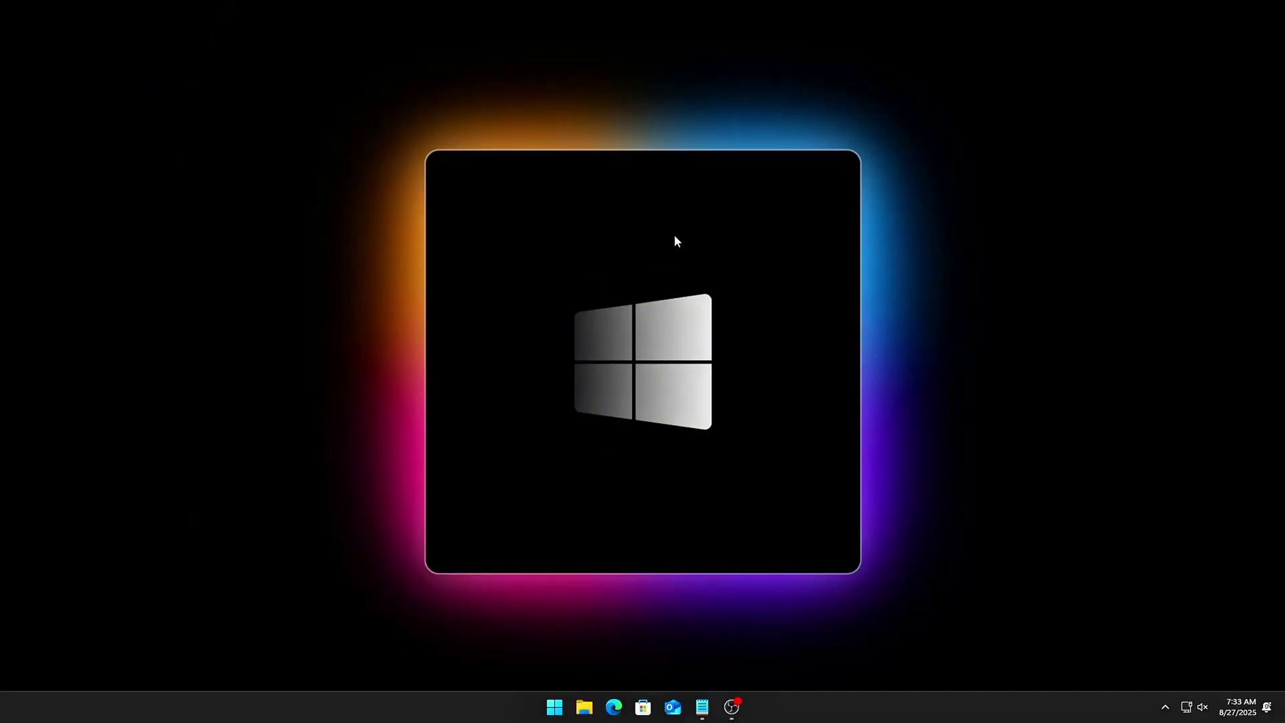
pyautogui.press('super+r')
pyautogui.moveTo(187, 561); pyautogui.dragTo(639, 312)
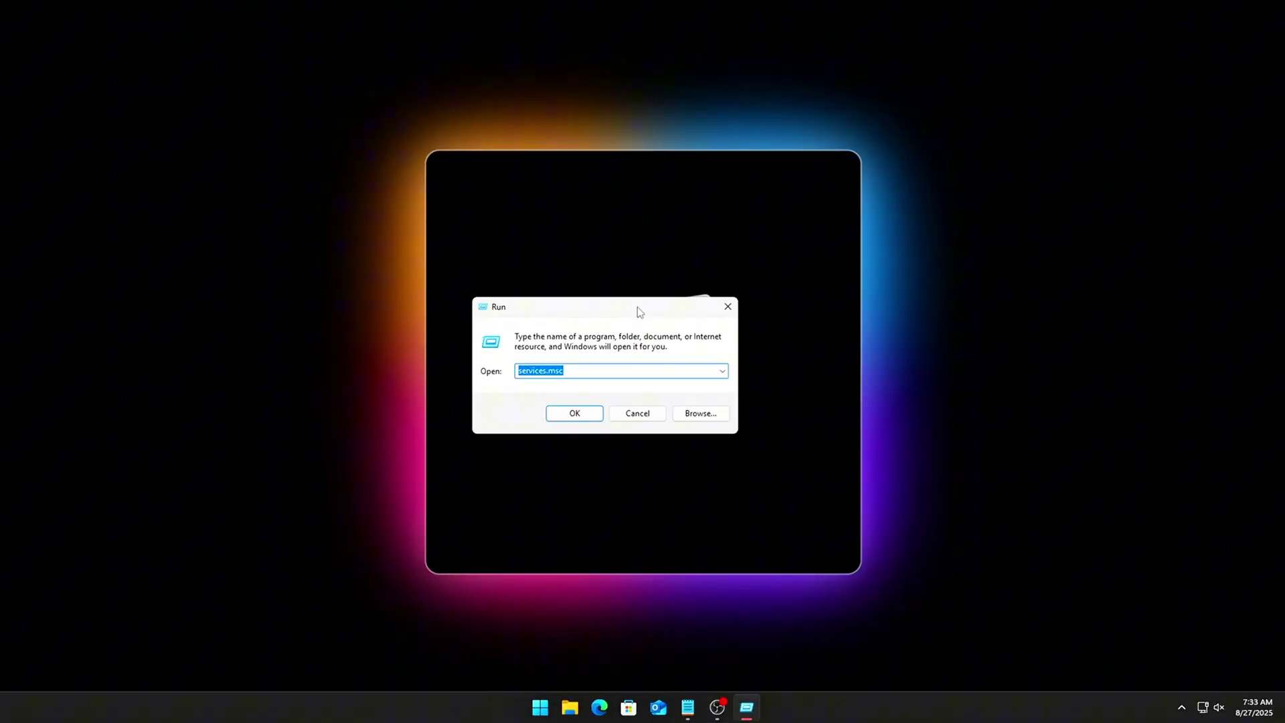
pyautogui.write('reged')
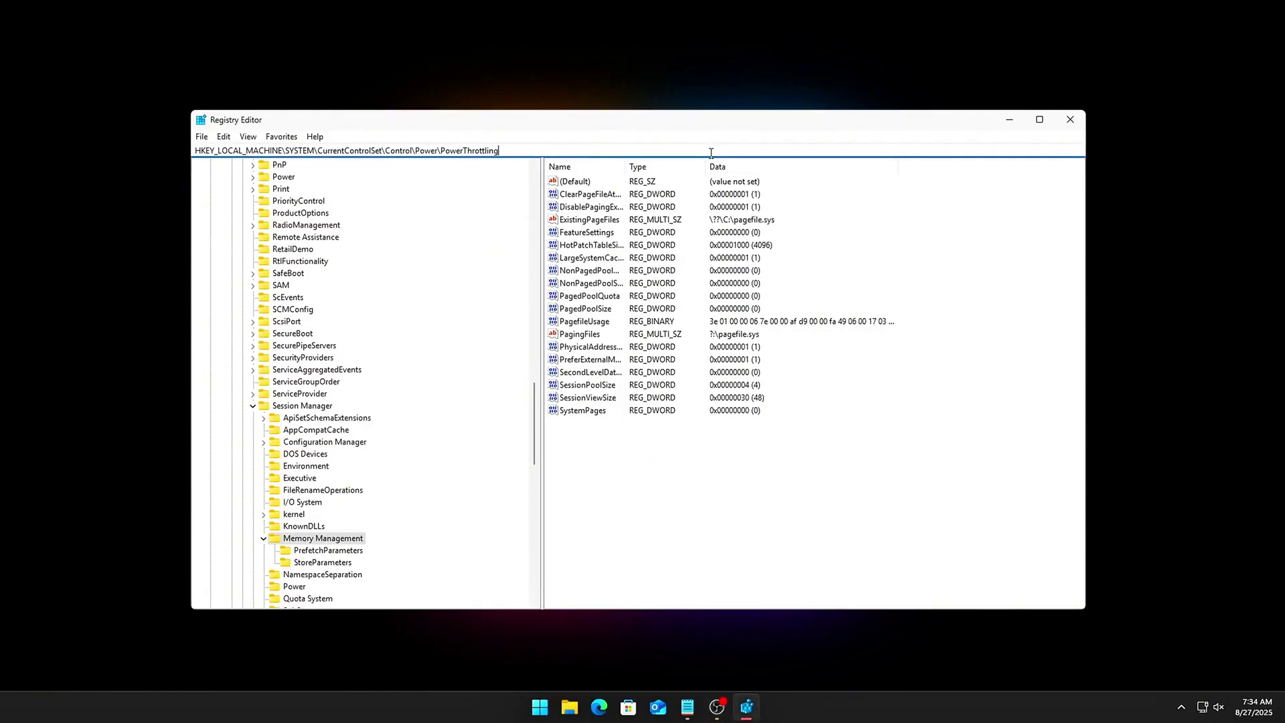
pyautogui.press('Return')
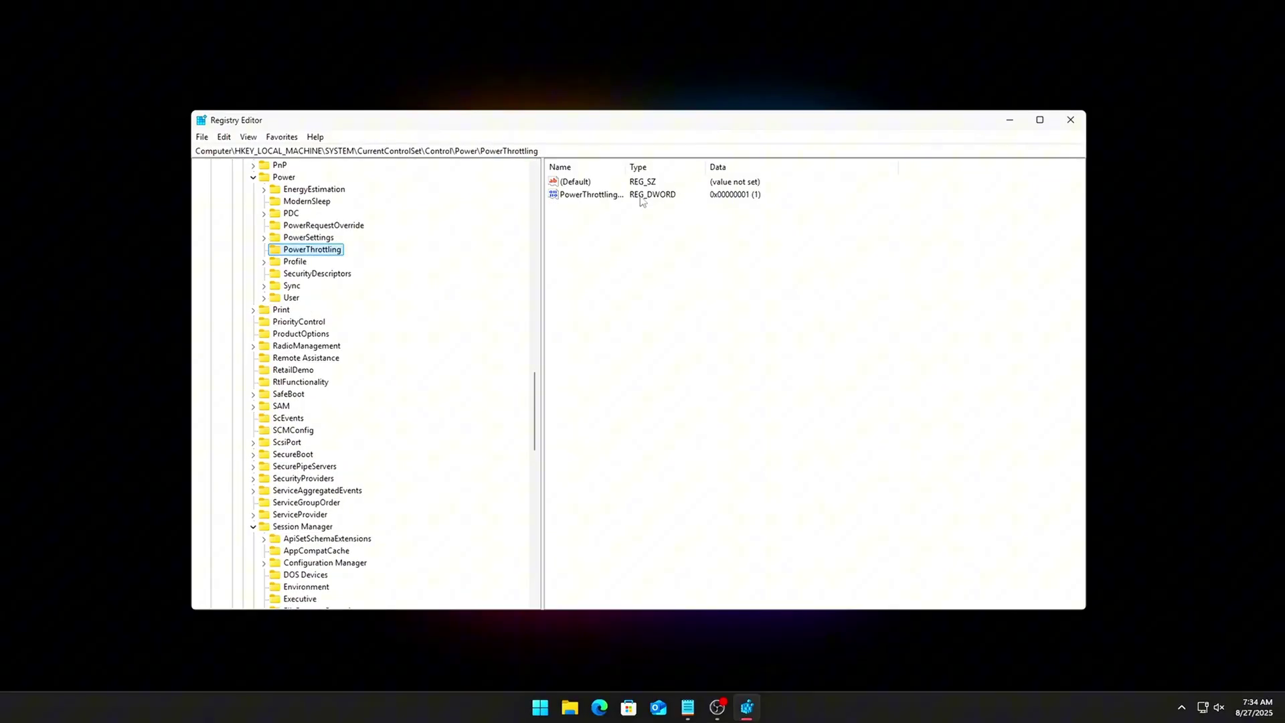
# Step: Reopen PowerThrottlingOff under PowerThrottling and confirm its value stays at 1
pyautogui.doubleClick(590, 194)
pyautogui.moveTo(309, 192); pyautogui.dragTo(629, 304)
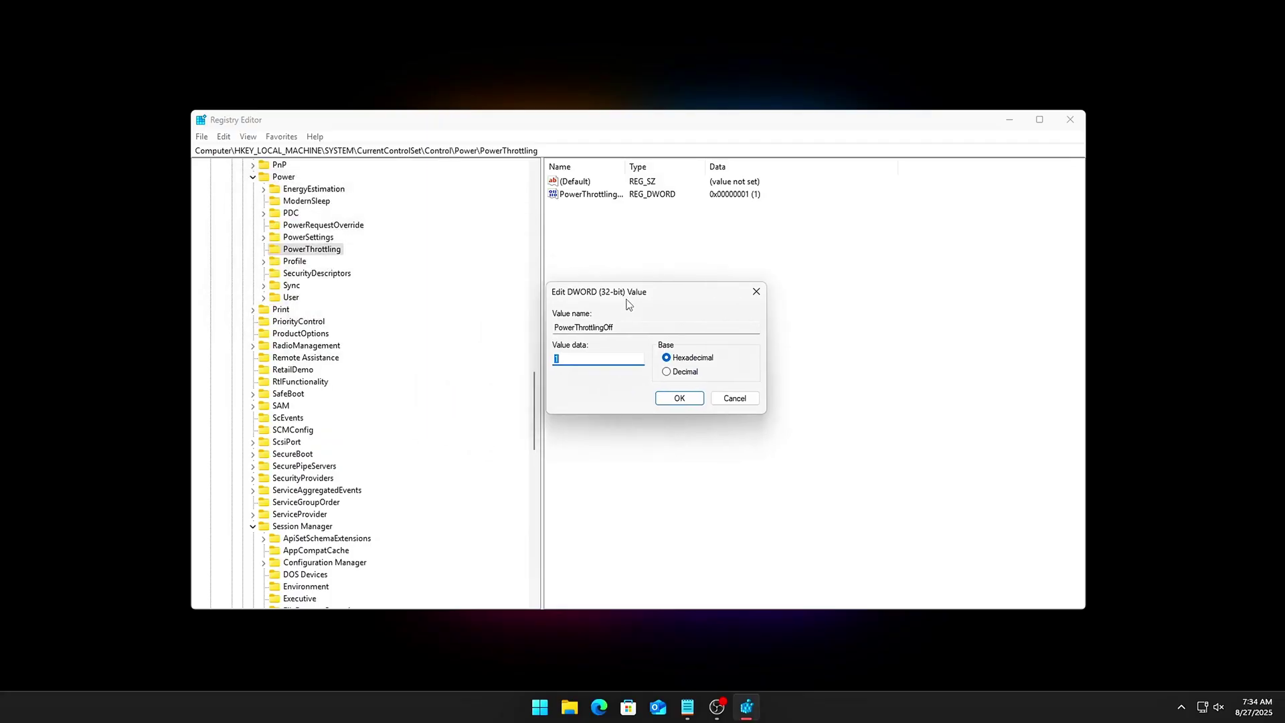
pyautogui.click(715, 399)
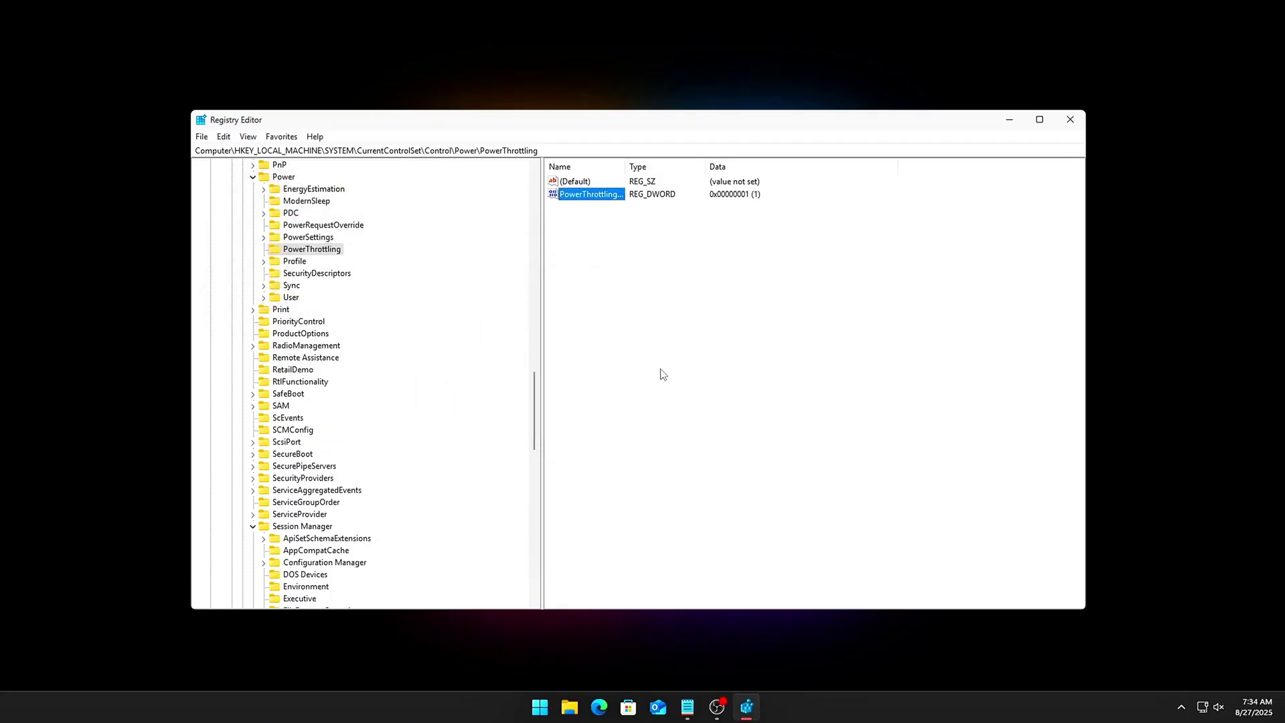
pyautogui.doubleClick(591, 195)
pyautogui.moveTo(328, 174); pyautogui.dragTo(542, 264)
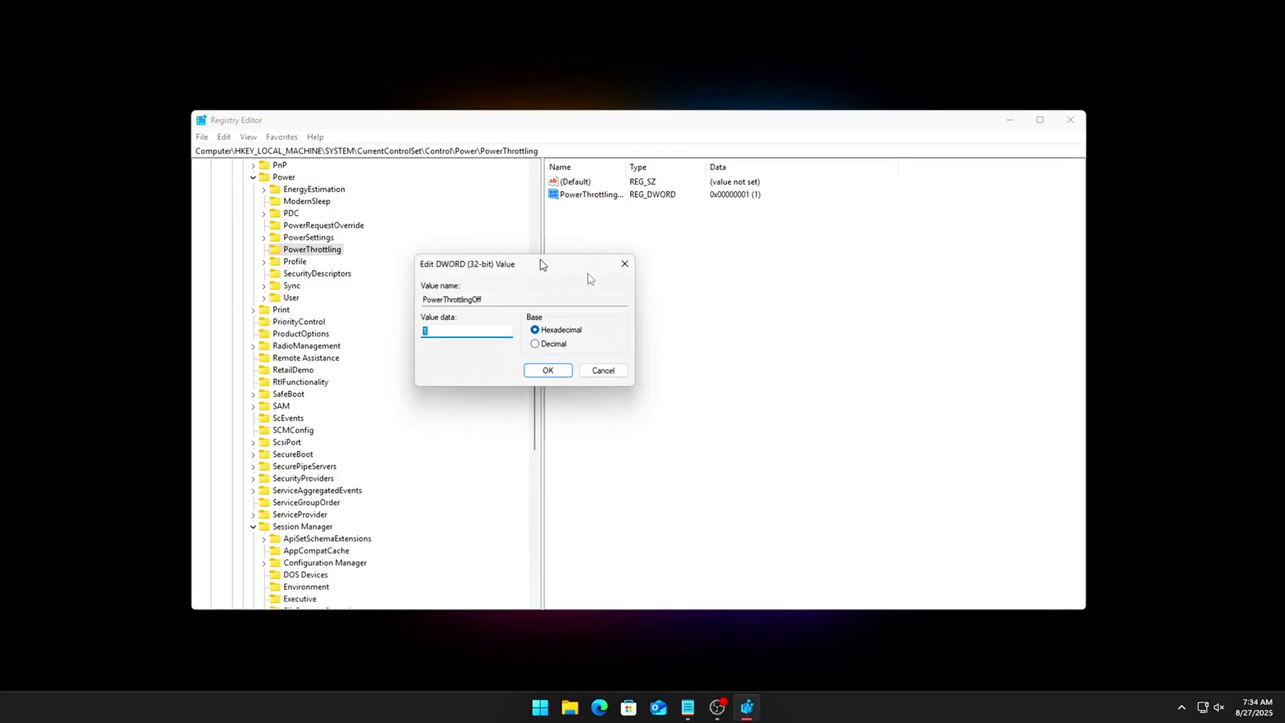
pyautogui.moveTo(542, 264); pyautogui.dragTo(727, 303)
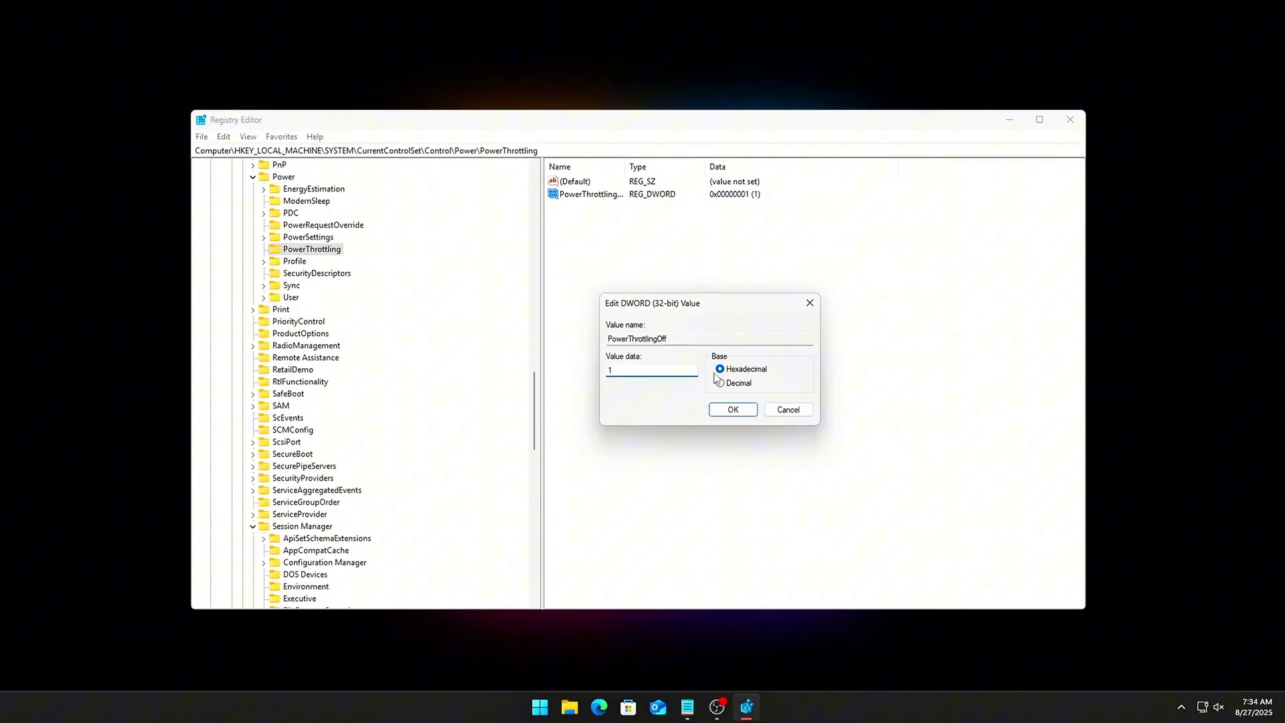
pyautogui.click(723, 408)
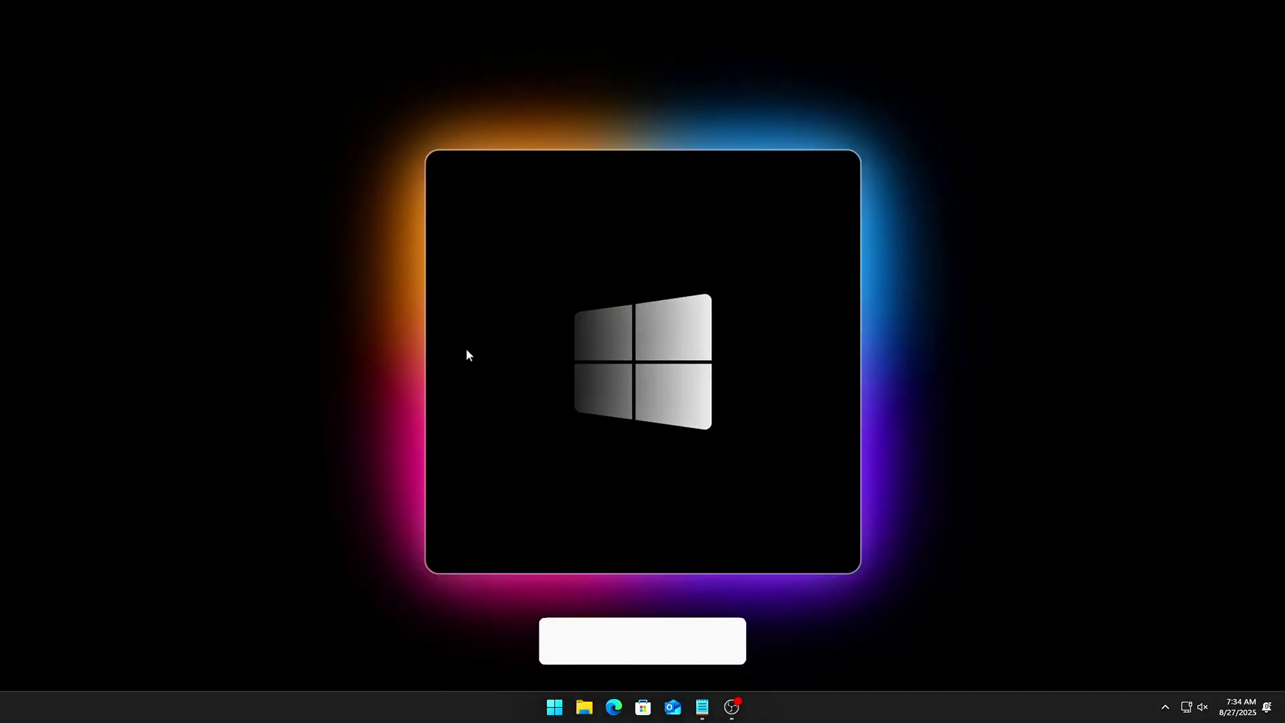
# Step: Launch Registry Editor from the Run box
pyautogui.press('super+r')
pyautogui.moveTo(172, 563); pyautogui.dragTo(614, 328)
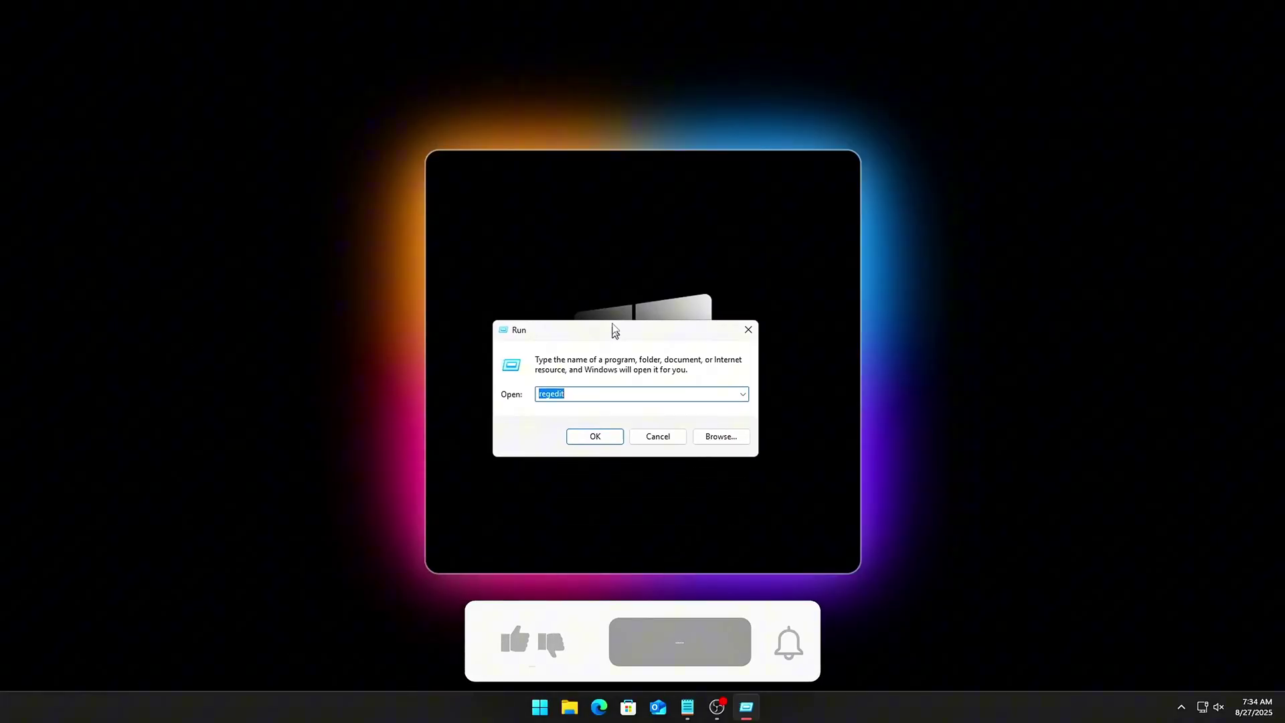
pyautogui.click(574, 430)
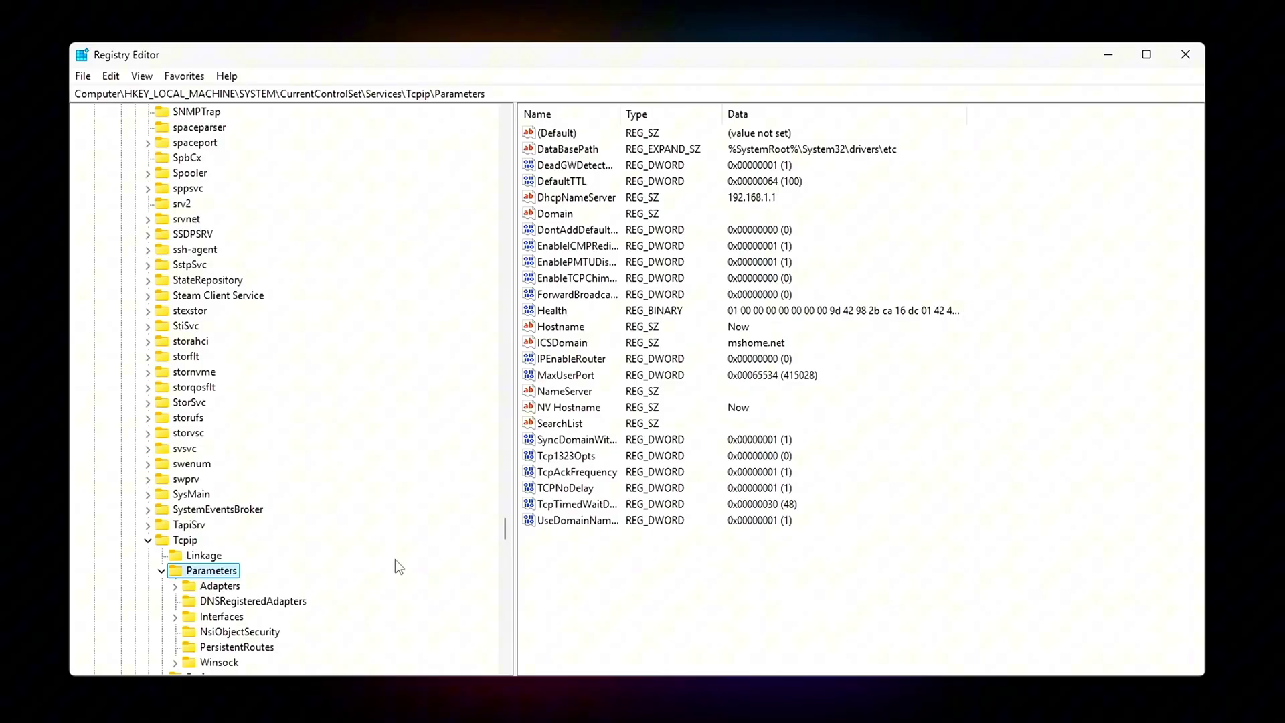
# Step: Set TcpAckFrequency and TCPNoDelay under Tcpip\Parameters to 1
pyautogui.doubleClick(572, 472)
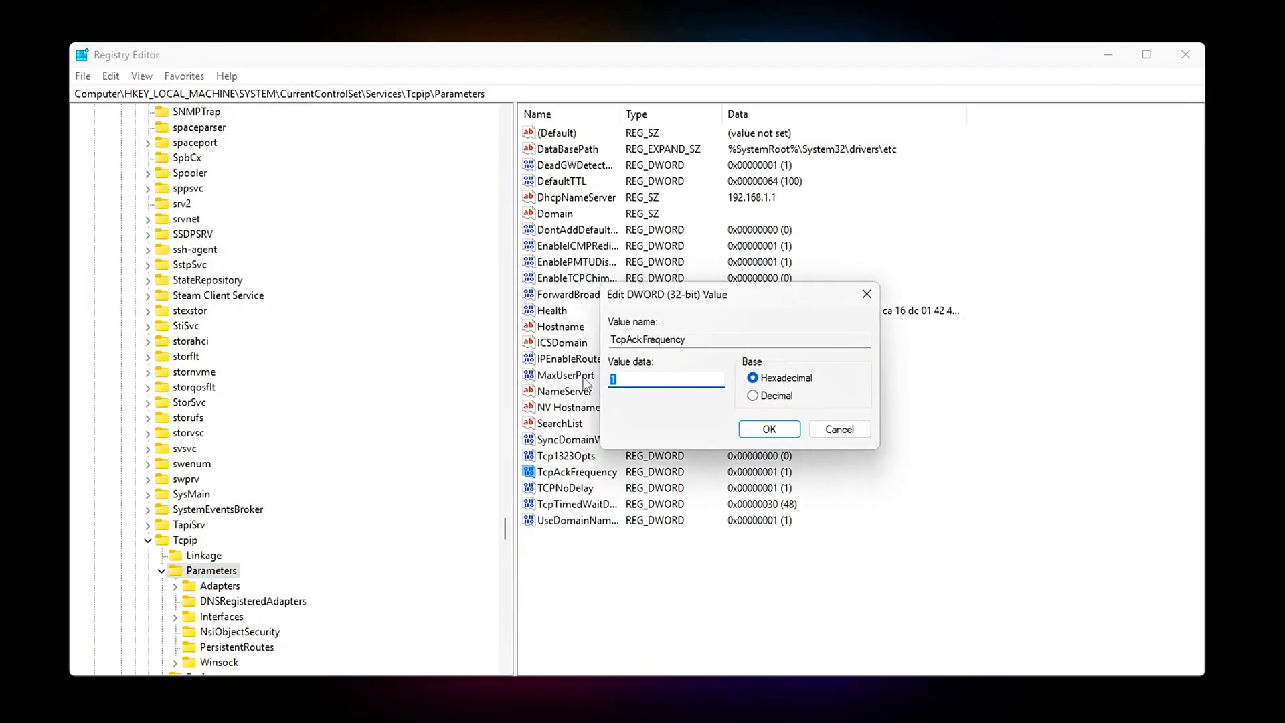
pyautogui.click(768, 432)
pyautogui.doubleClick(574, 490)
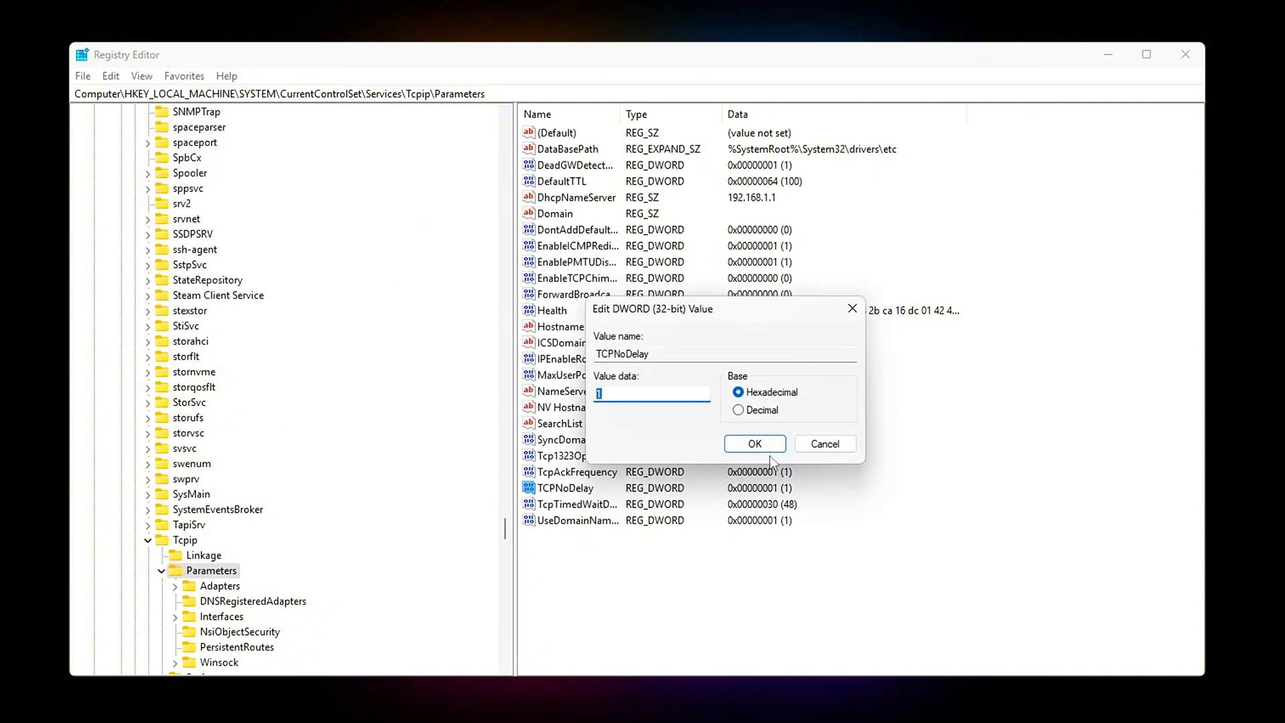
pyautogui.click(767, 447)
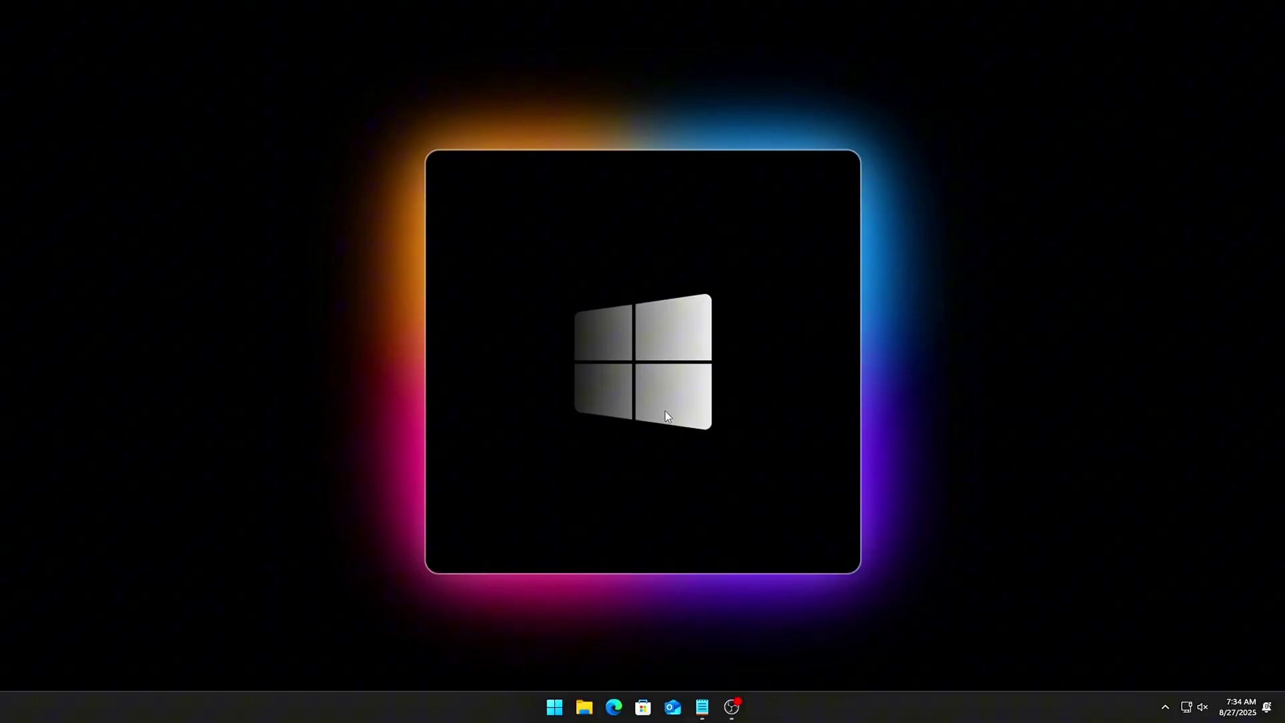
# Step: Under Windows Update > Advanced options > Delivery Optimization, switch off downloads from other devices, then close Settings
pyautogui.press('super+i')
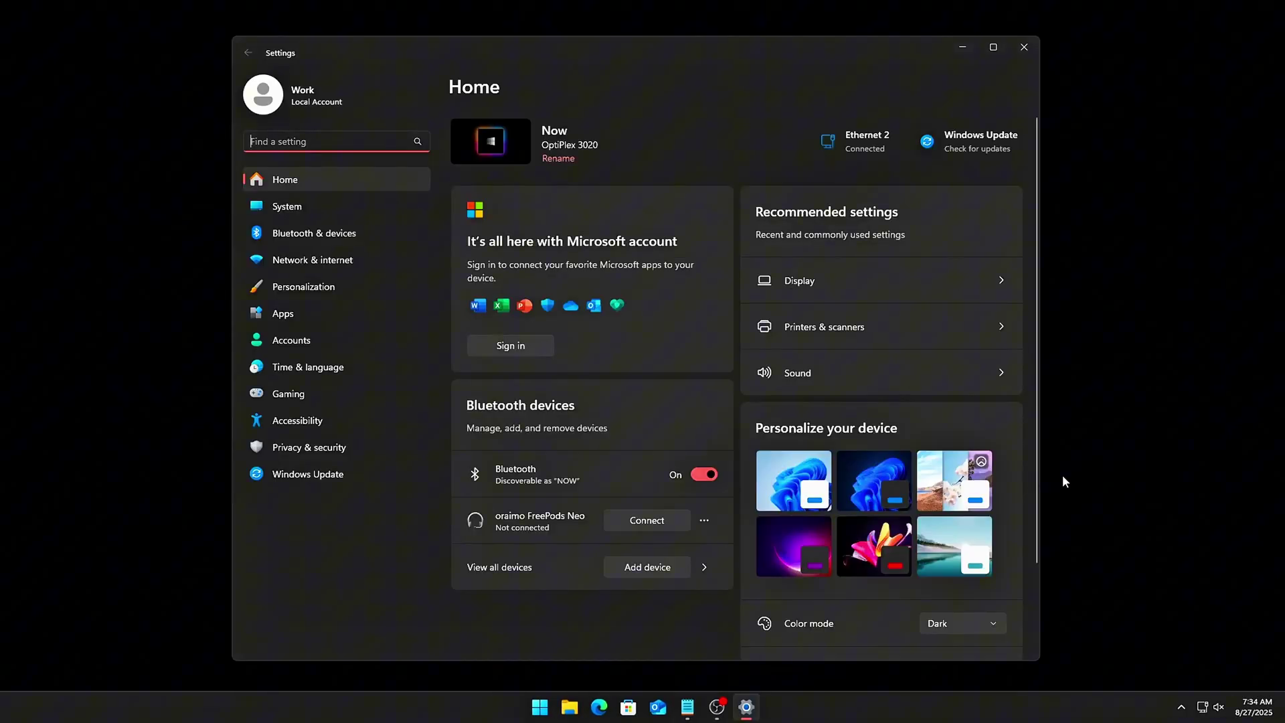
pyautogui.click(318, 475)
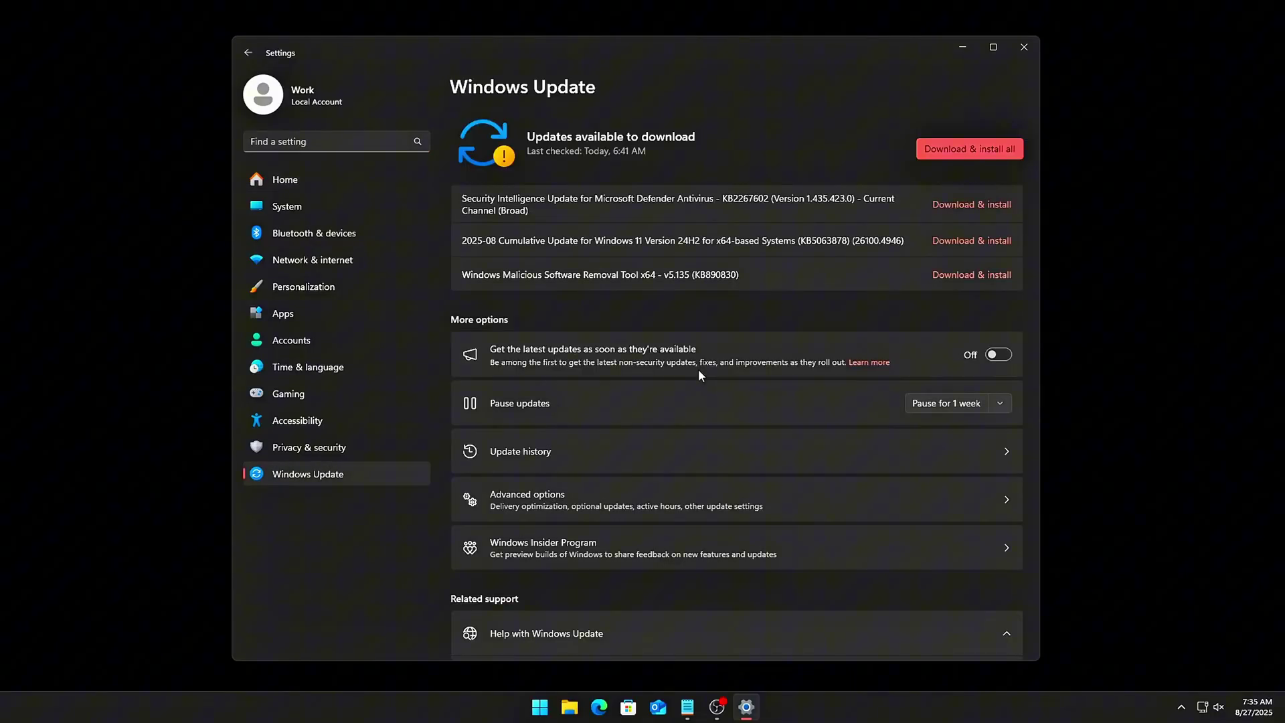
pyautogui.click(639, 490)
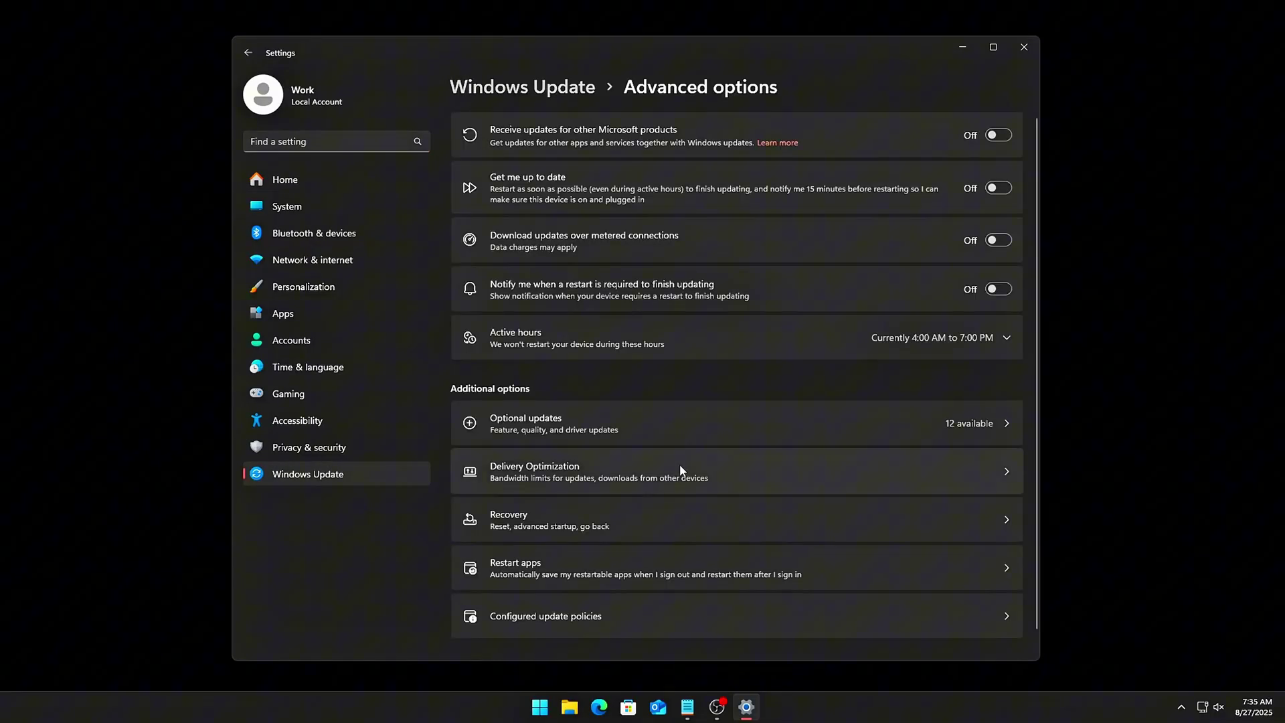
pyautogui.click(666, 467)
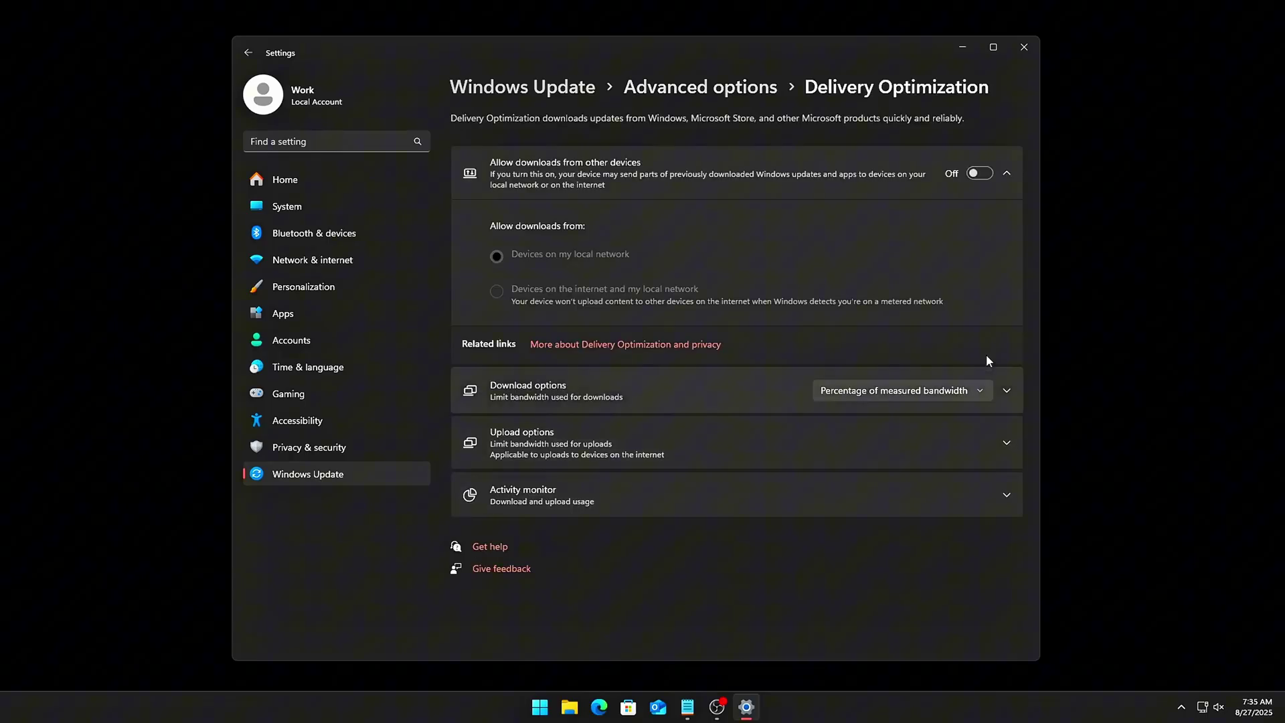
pyautogui.click(979, 174)
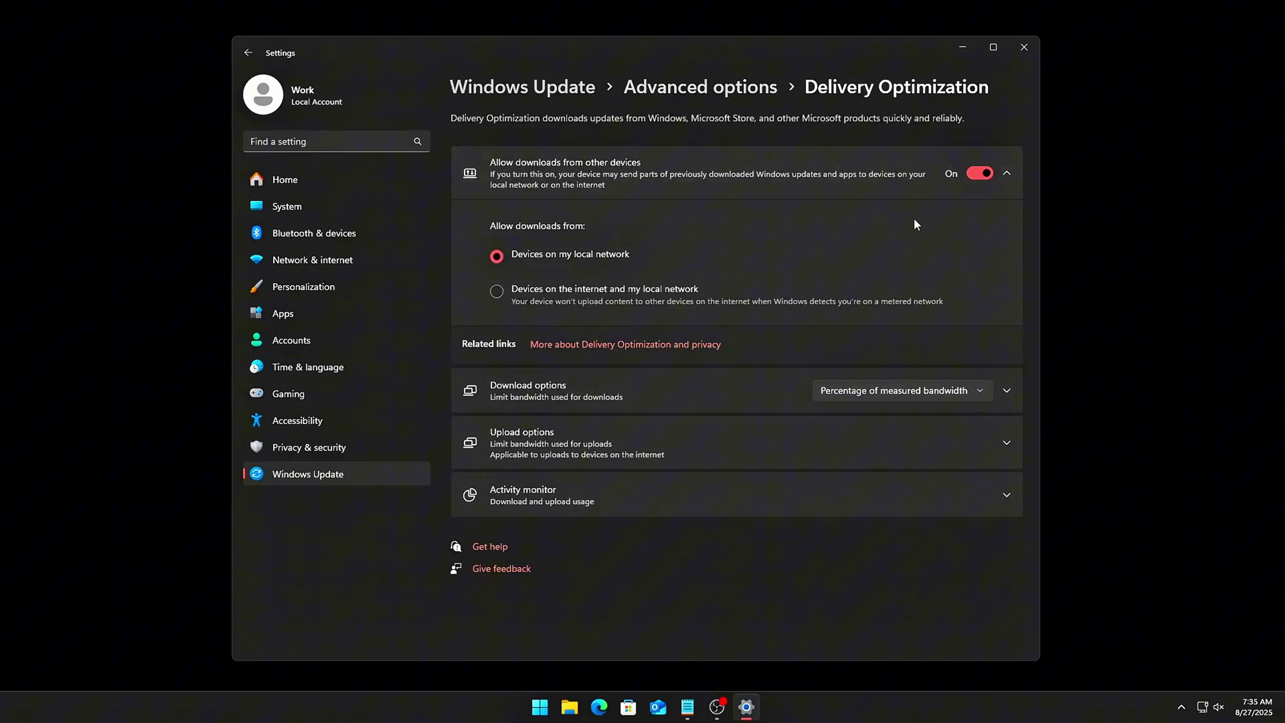
pyautogui.click(981, 174)
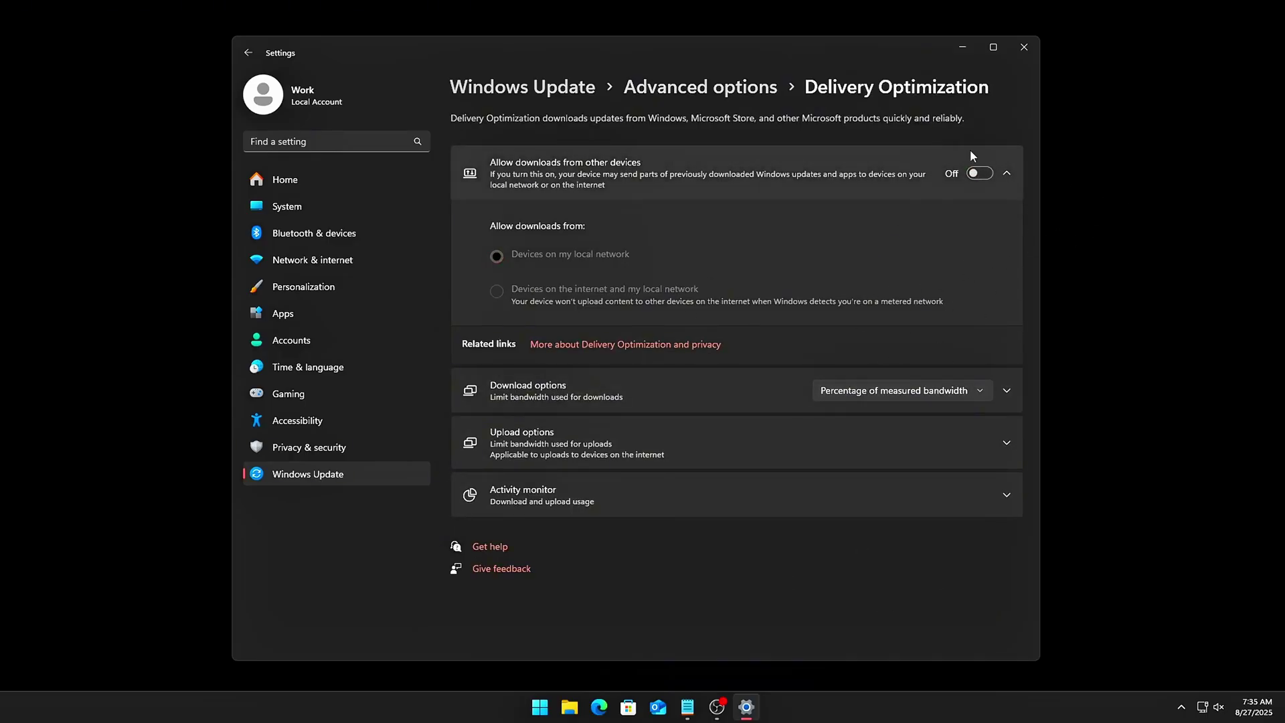
pyautogui.click(1024, 49)
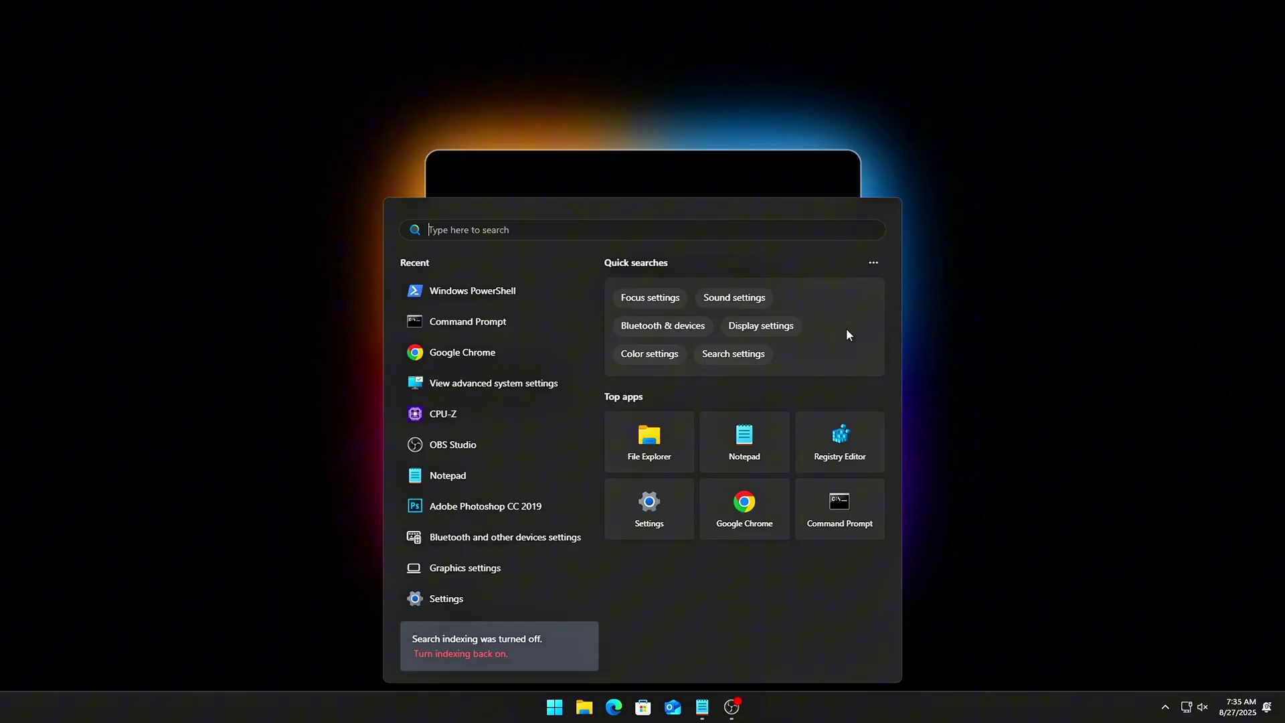
# Step: On the Graphics settings page, leave hardware-accelerated GPU scheduling turned on
pyautogui.write('graph')
pyautogui.press('Return')
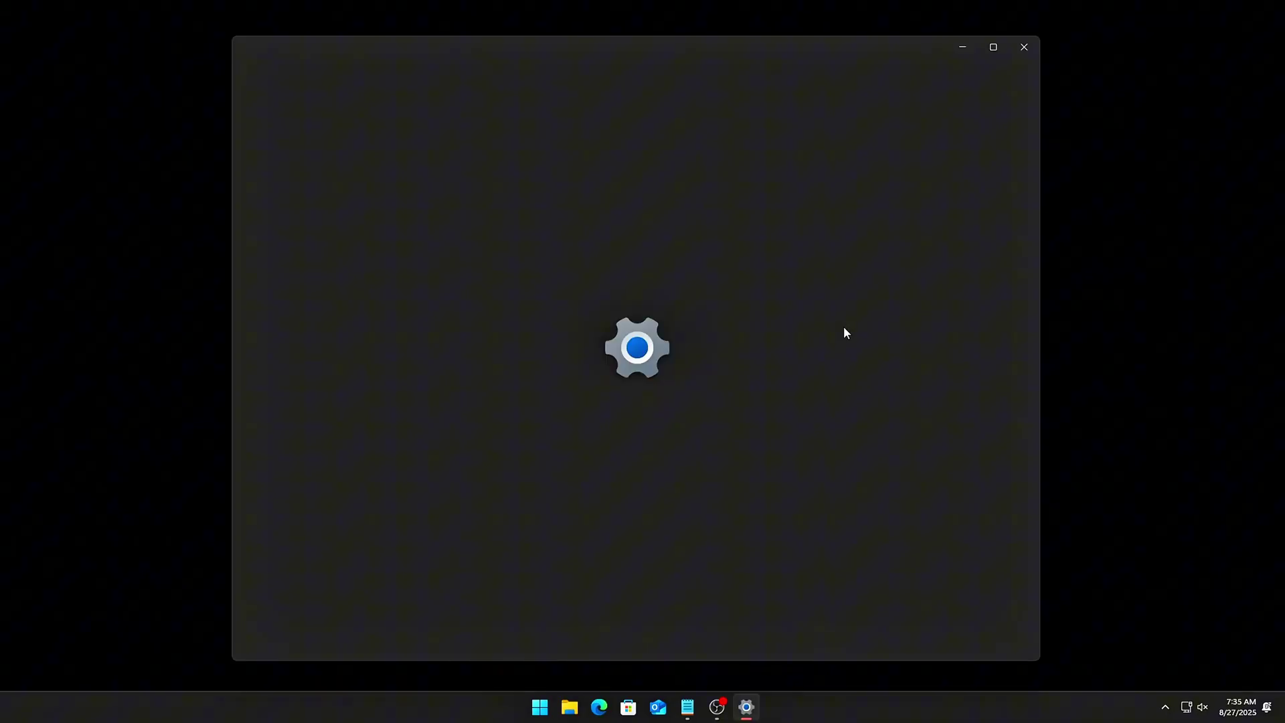
pyautogui.click(748, 268)
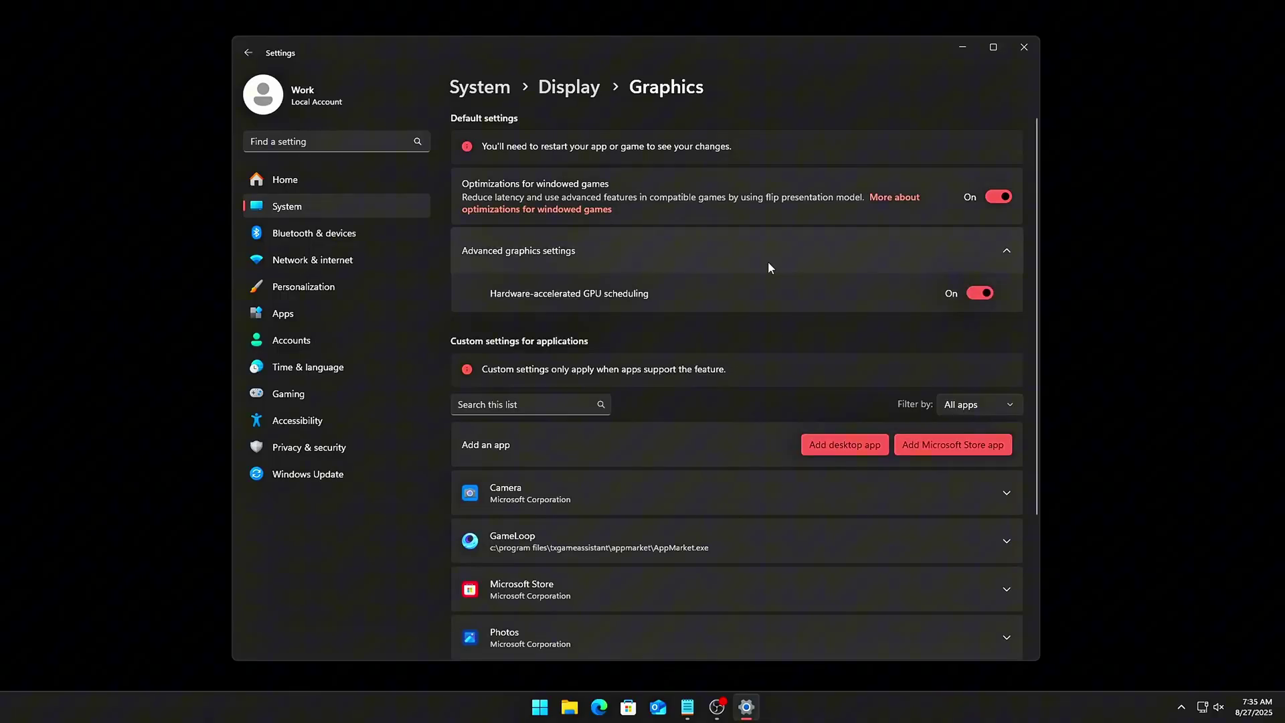
pyautogui.click(981, 293)
pyautogui.click(981, 294)
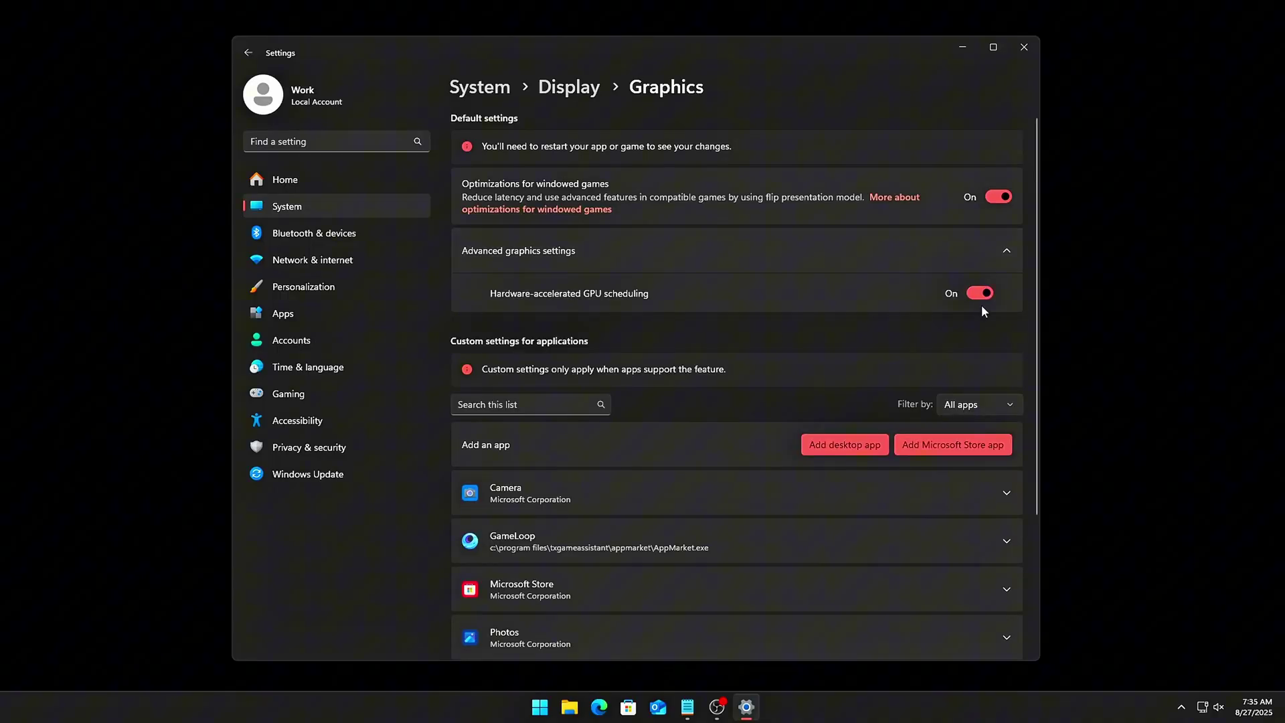
pyautogui.click(990, 262)
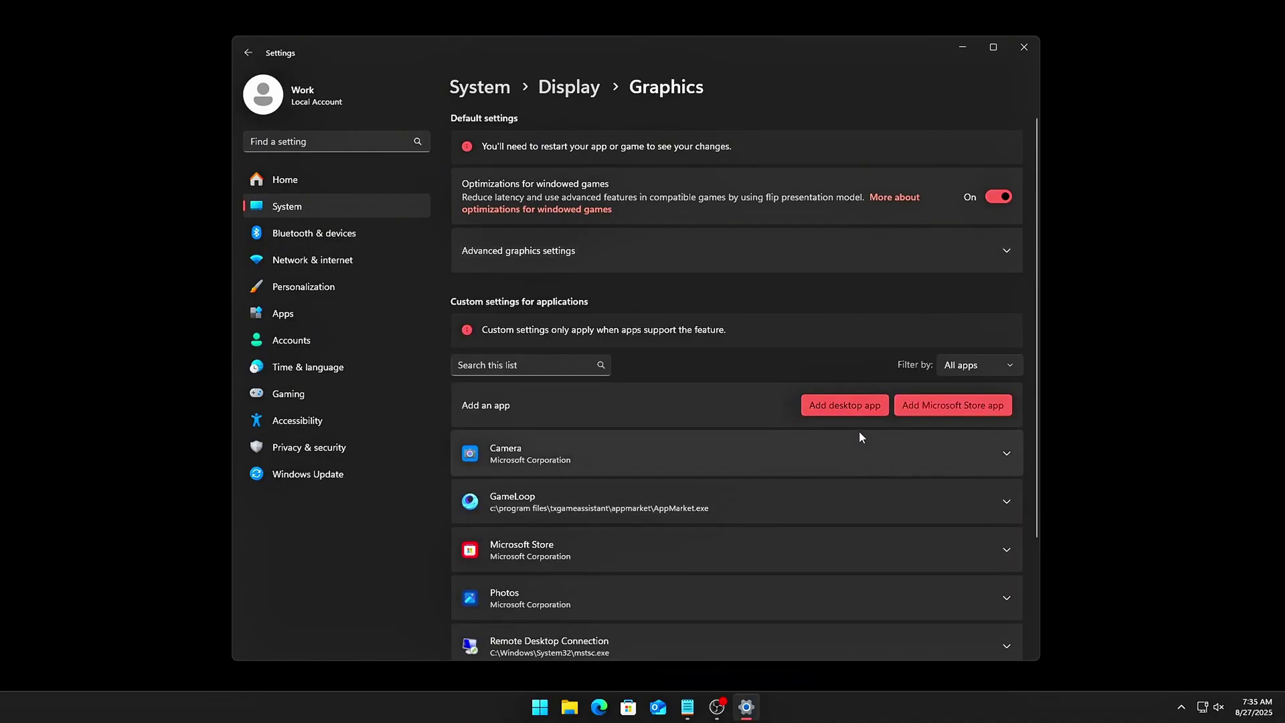
# Step: Set GameLoop's GPU preference to High Performance (NVIDIA GeForce GTX 1050 Ti) and close Settings
pyautogui.click(846, 406)
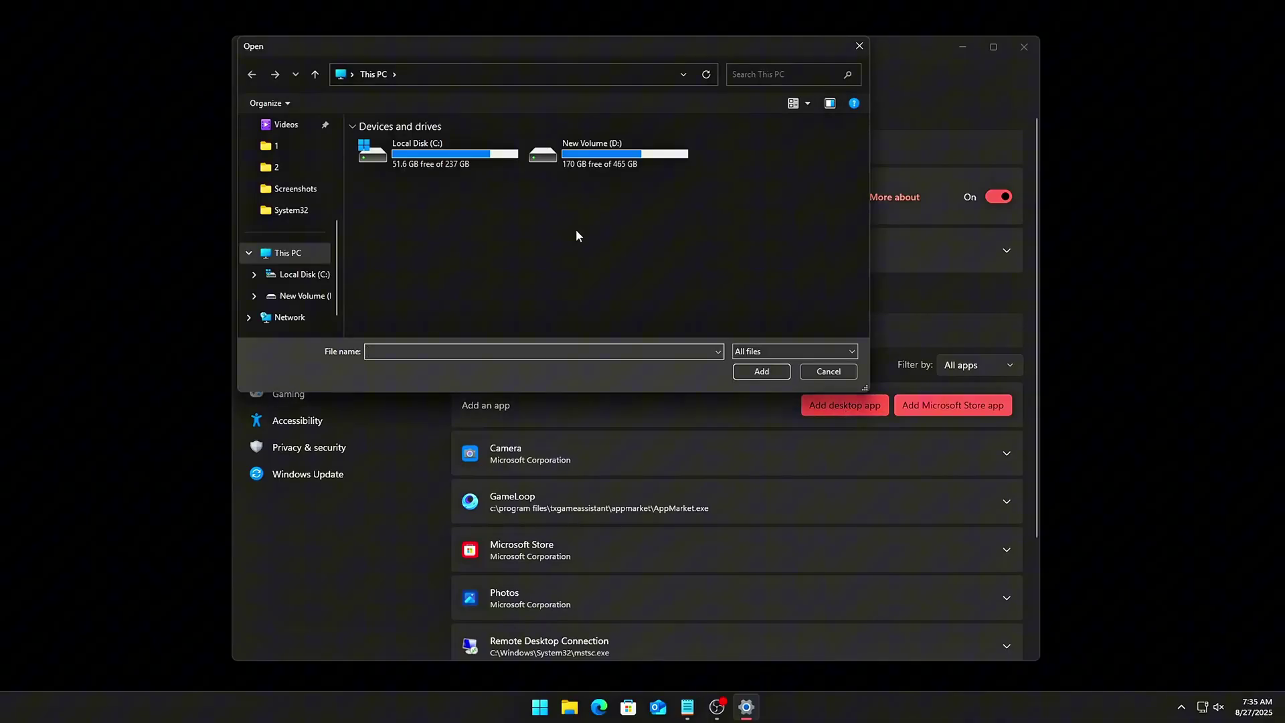
pyautogui.click(830, 372)
pyautogui.click(566, 494)
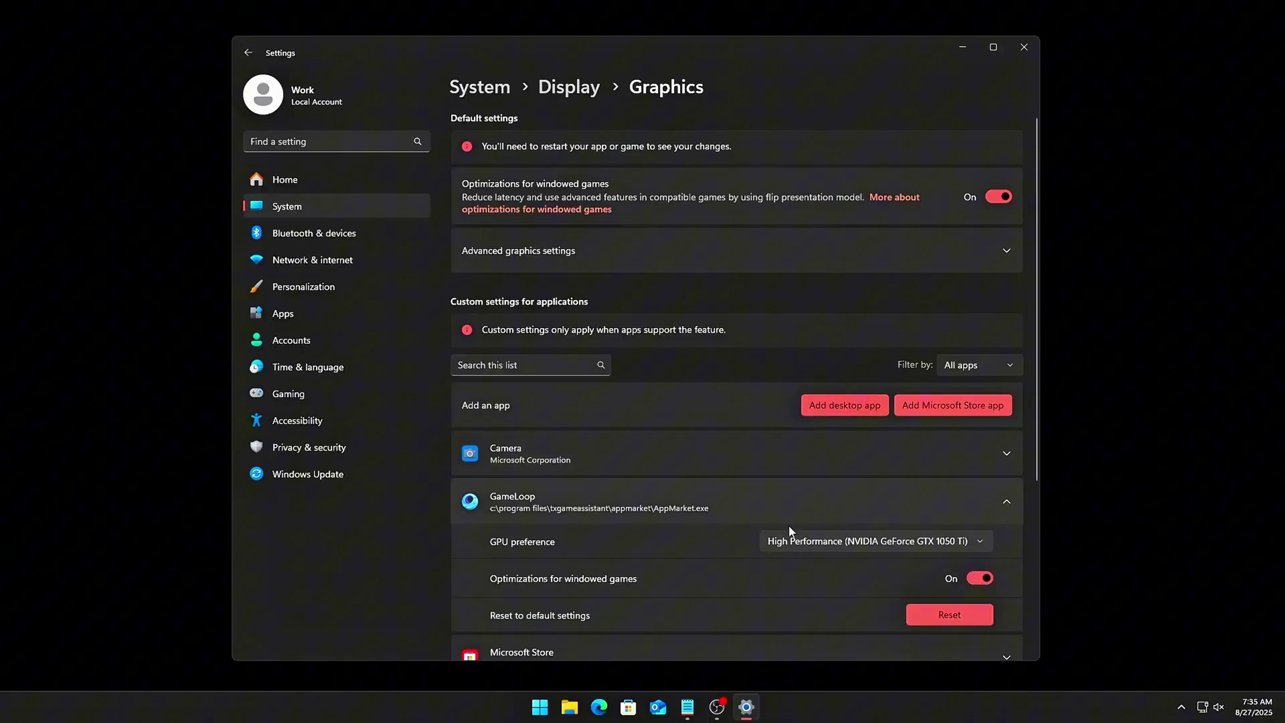
pyautogui.click(893, 545)
pyautogui.click(882, 542)
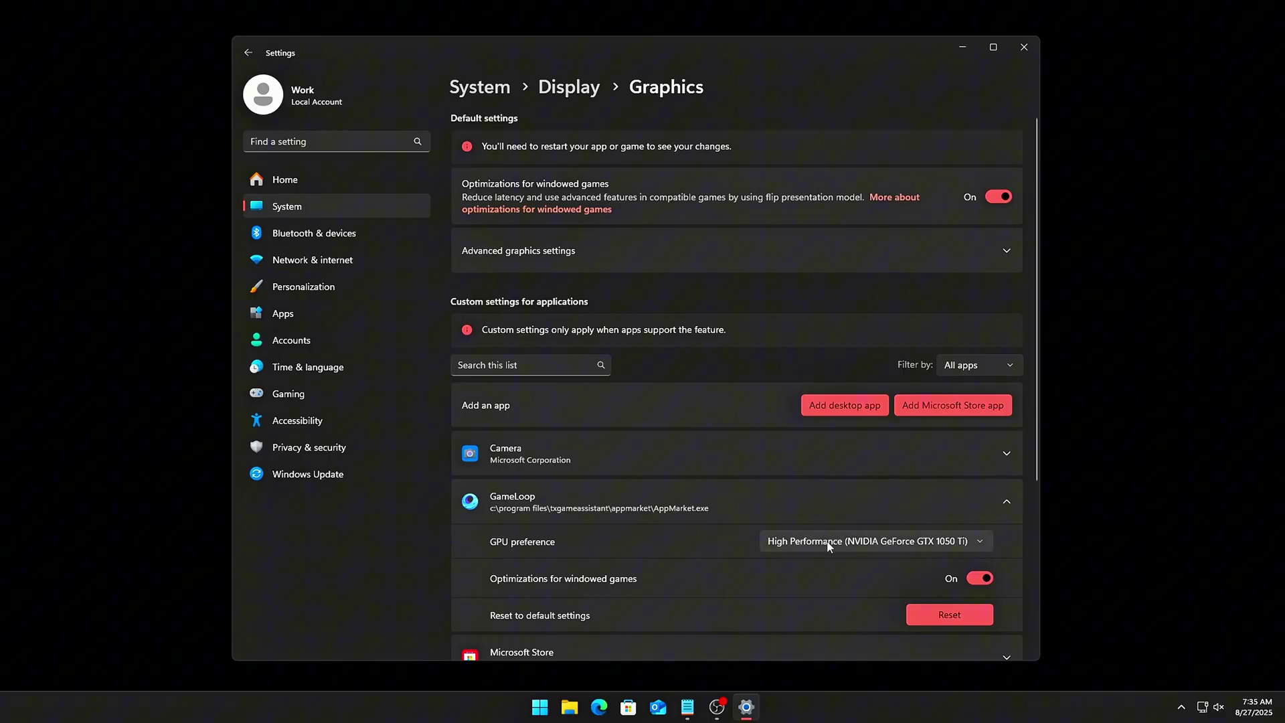
pyautogui.click(1021, 43)
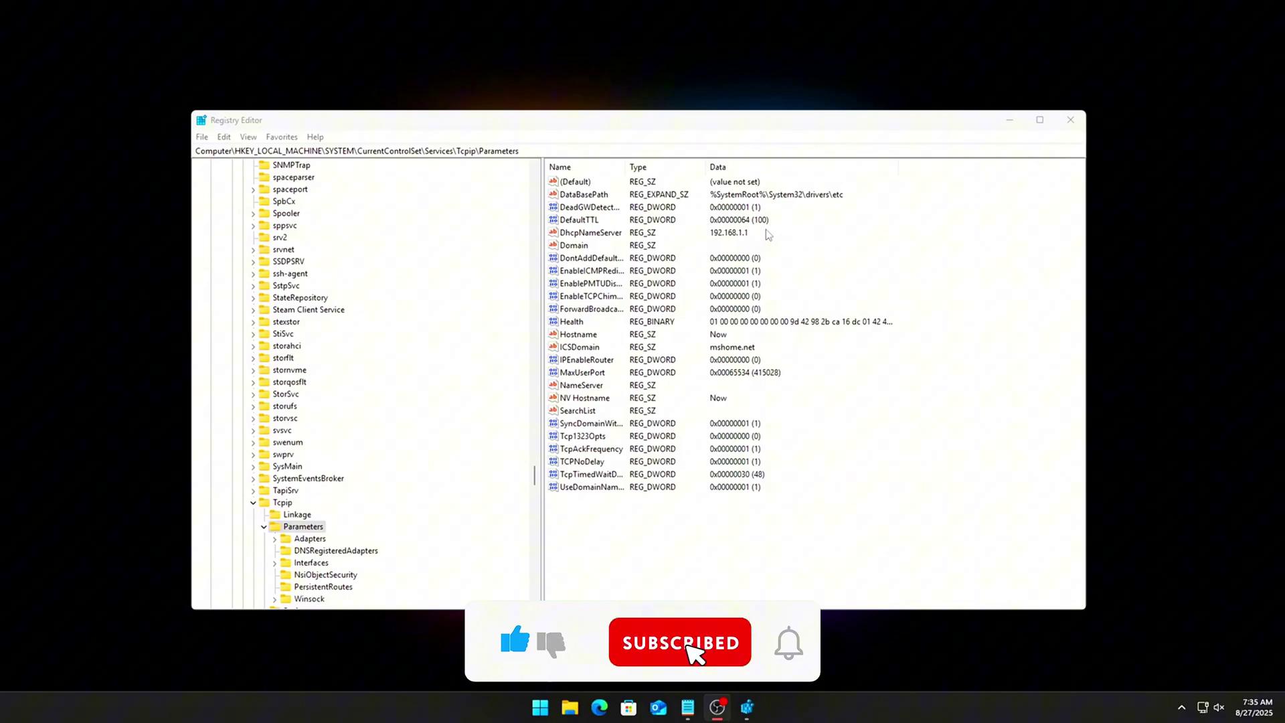
# Step: Navigate Registry Editor to the PriorityControl key by pasting its path
pyautogui.click(759, 152)
pyautogui.write('HKEY_LOCAL_MACHINE\\SYSTEM\\CurrentControlSet\\Control\\PriorityControl')
pyautogui.press('Return')
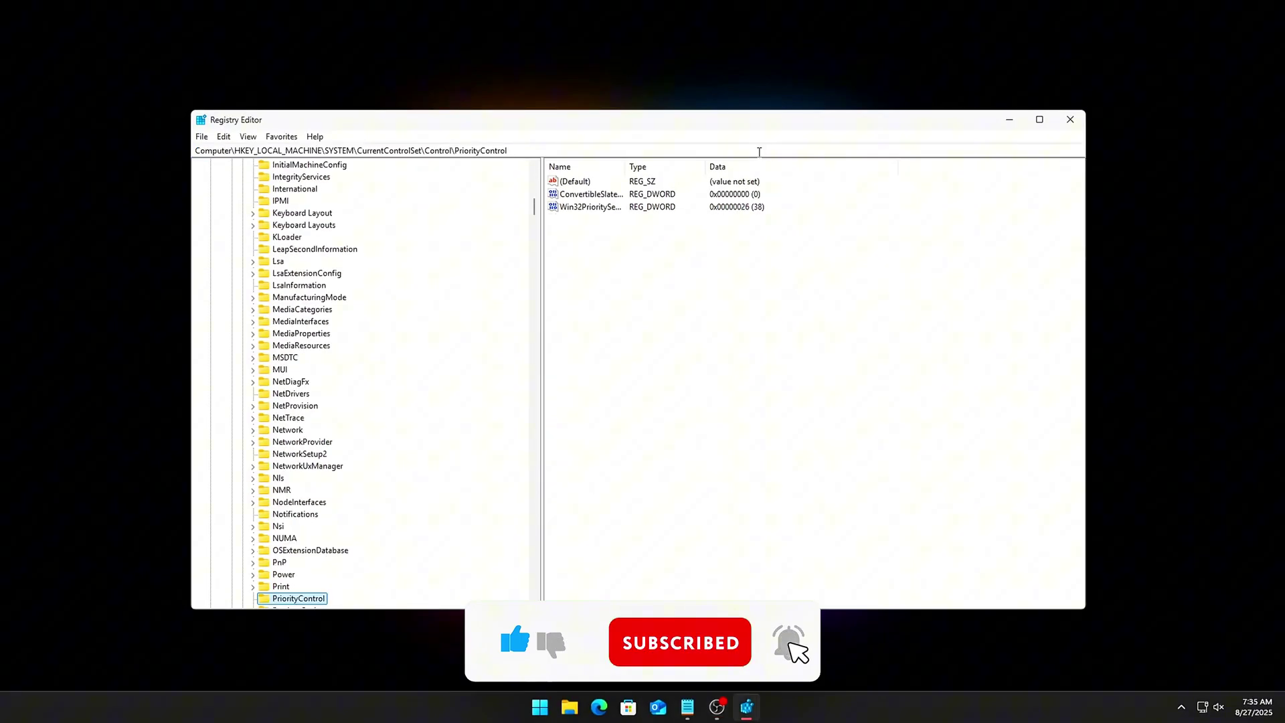
pyautogui.hotkey('alt', 'Tab')
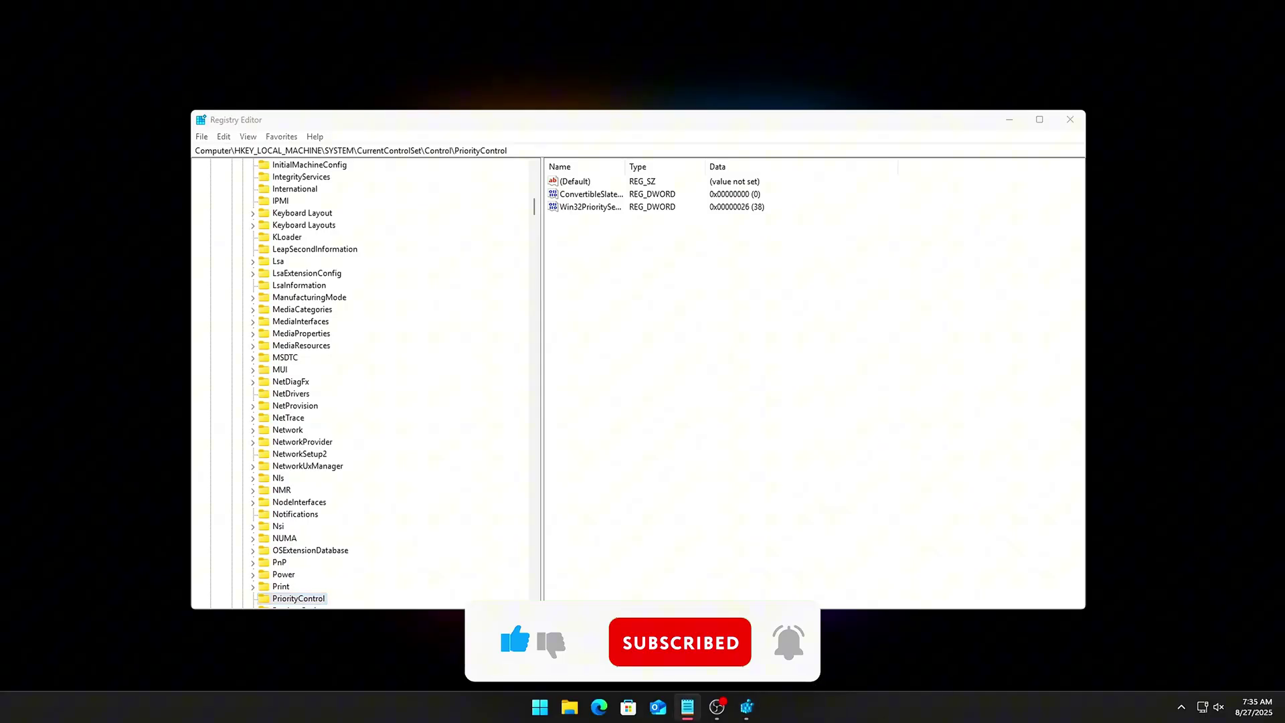
pyautogui.click(629, 387)
# Step: Create a new DWORD (32-bit) value named IRQ8Priority with data 1
pyautogui.rightClick(653, 336)
pyautogui.click(684, 345)
pyautogui.click(825, 399)
pyautogui.write('IRQ8Priority')
pyautogui.press('Return')
pyautogui.press('Return')
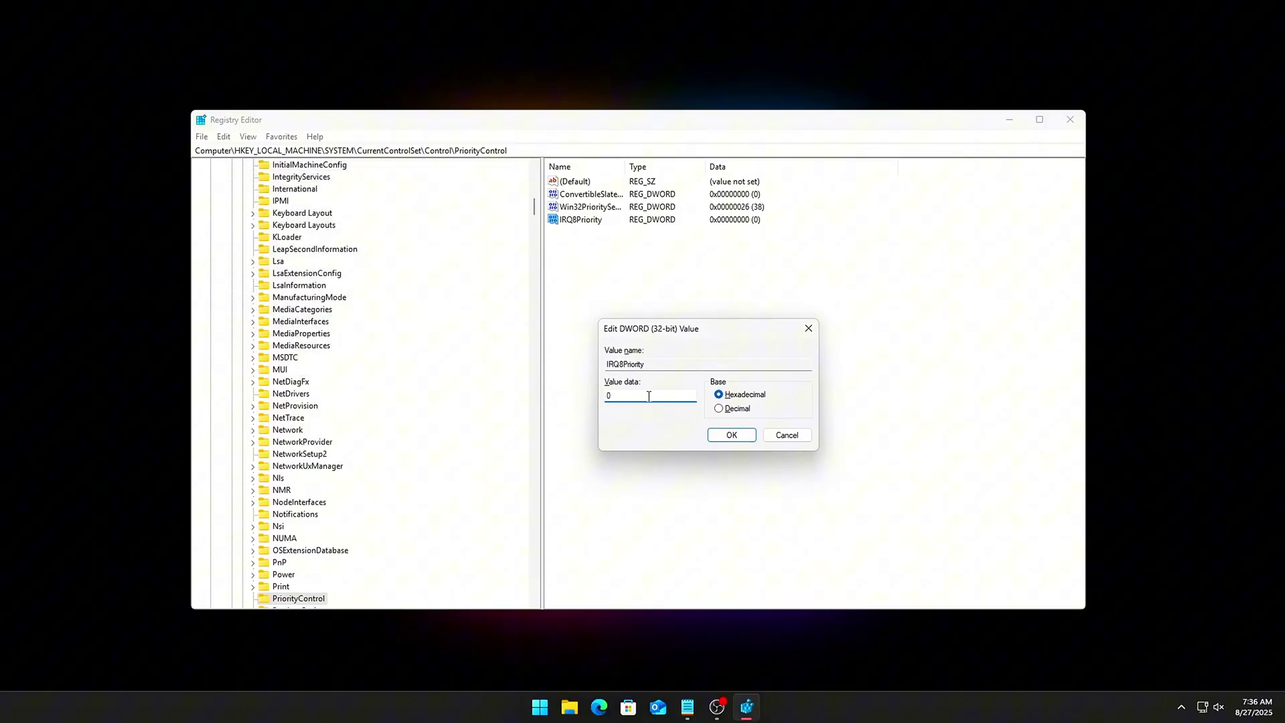
pyautogui.write('1')
pyautogui.press('Return')
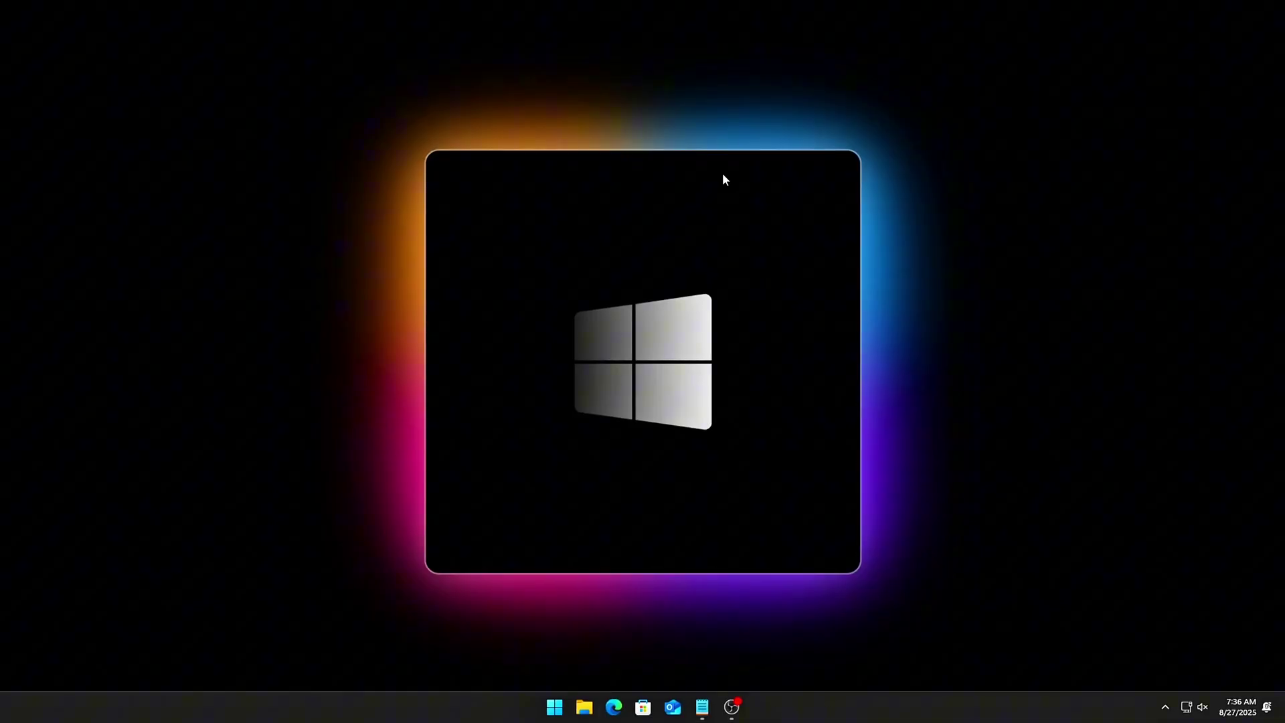
# Step: In Task Manager's Details list, bring up Set priority options for obs64.exe
pyautogui.hotkey('ctrl', 'shift', 'Escape')
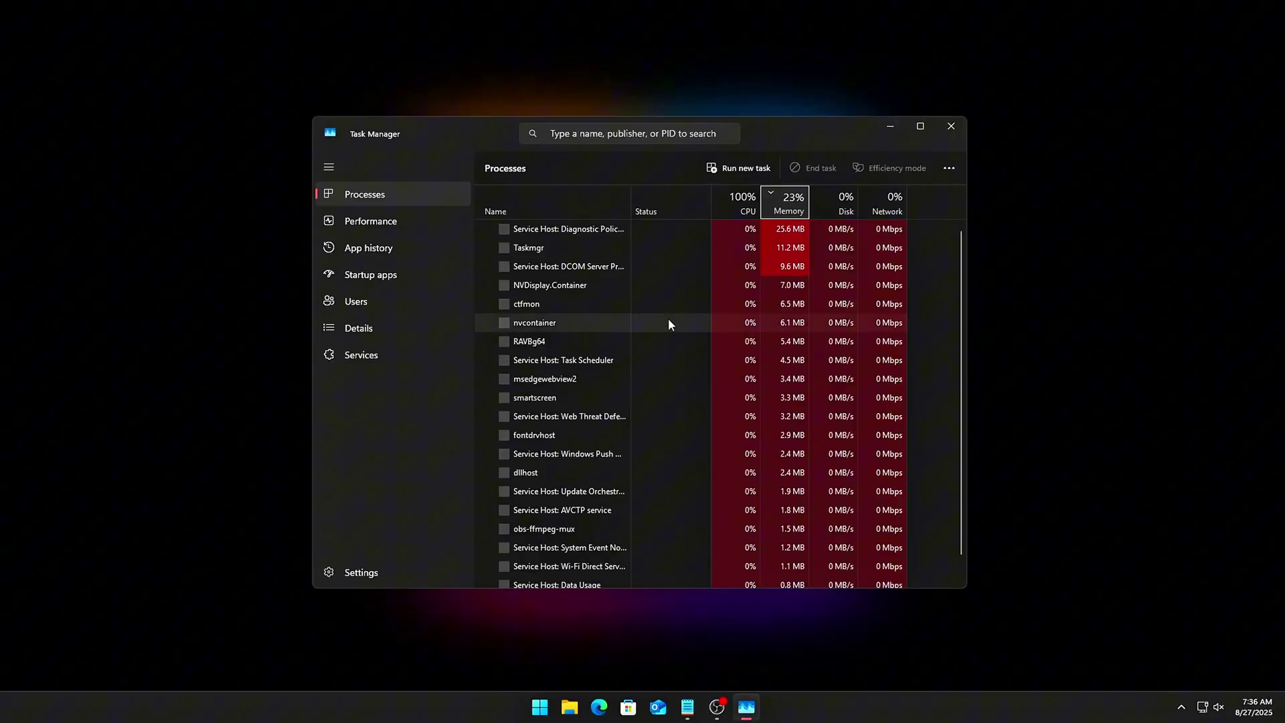
pyautogui.click(374, 334)
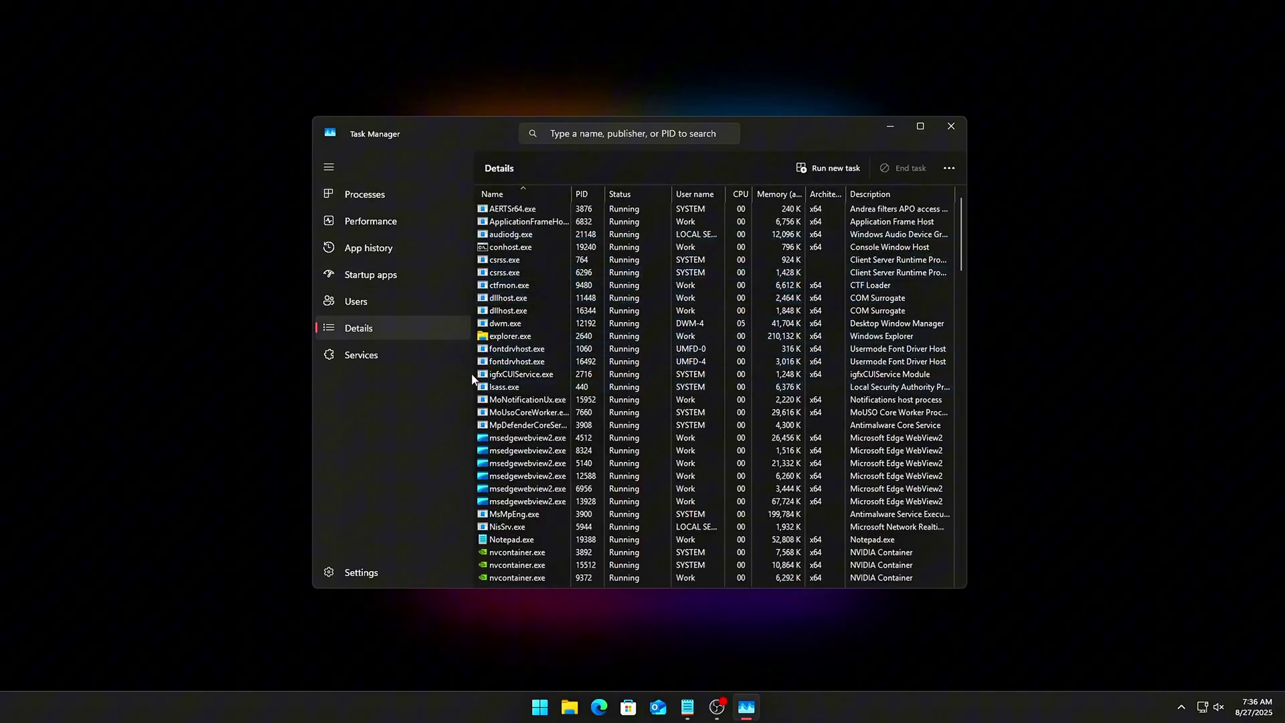
pyautogui.scroll(-4, 552, 420)
pyautogui.scroll(-6, 656, 400)
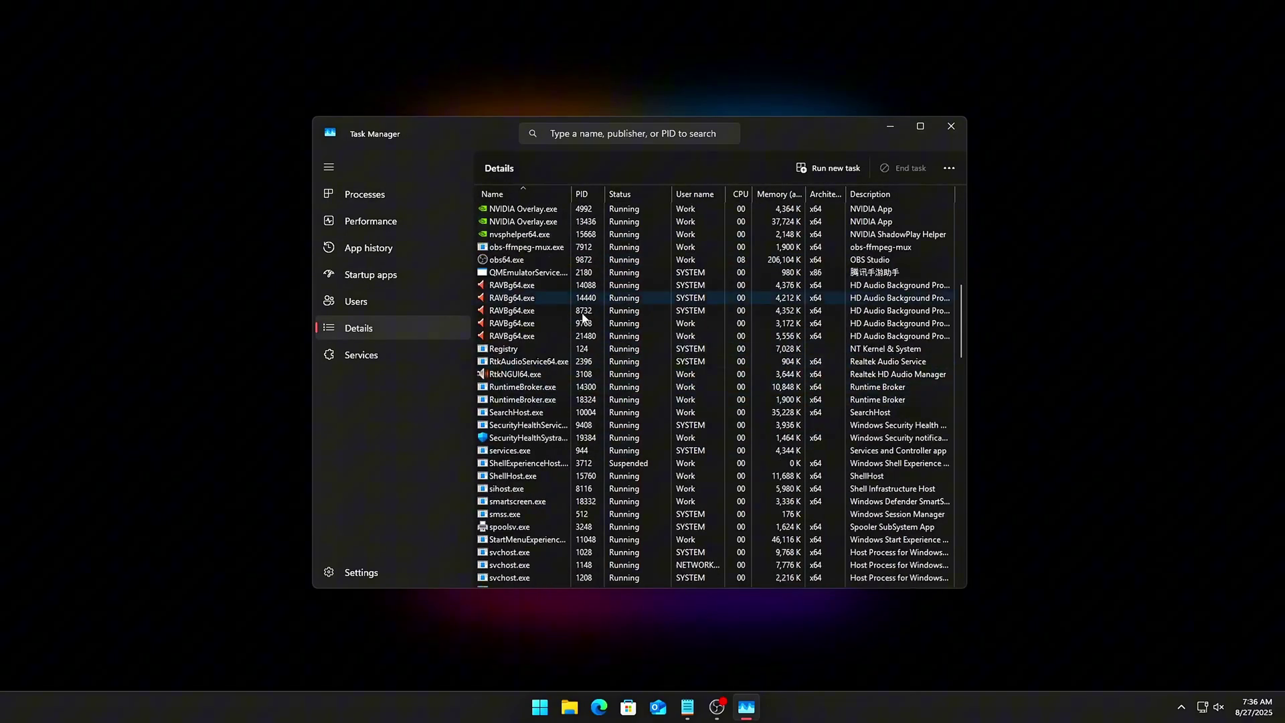
pyautogui.scroll(-9, 569, 375)
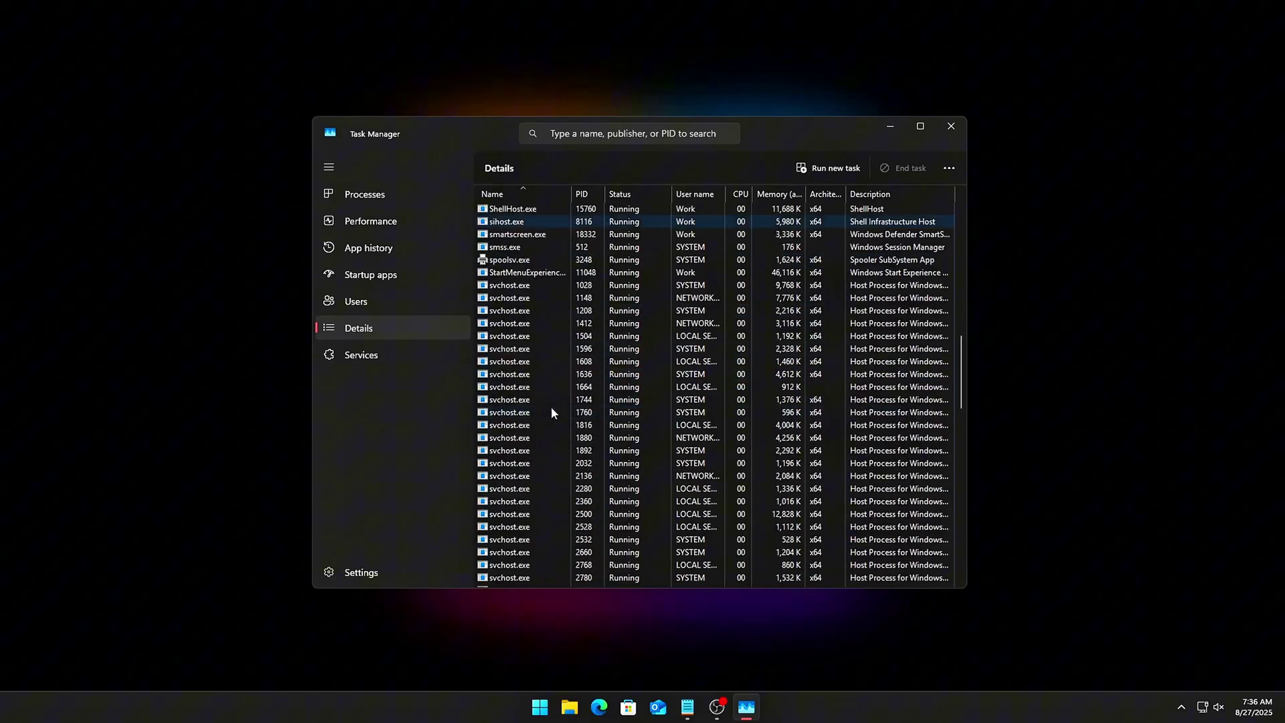
pyautogui.scroll(7, 556, 404)
pyautogui.rightClick(494, 261)
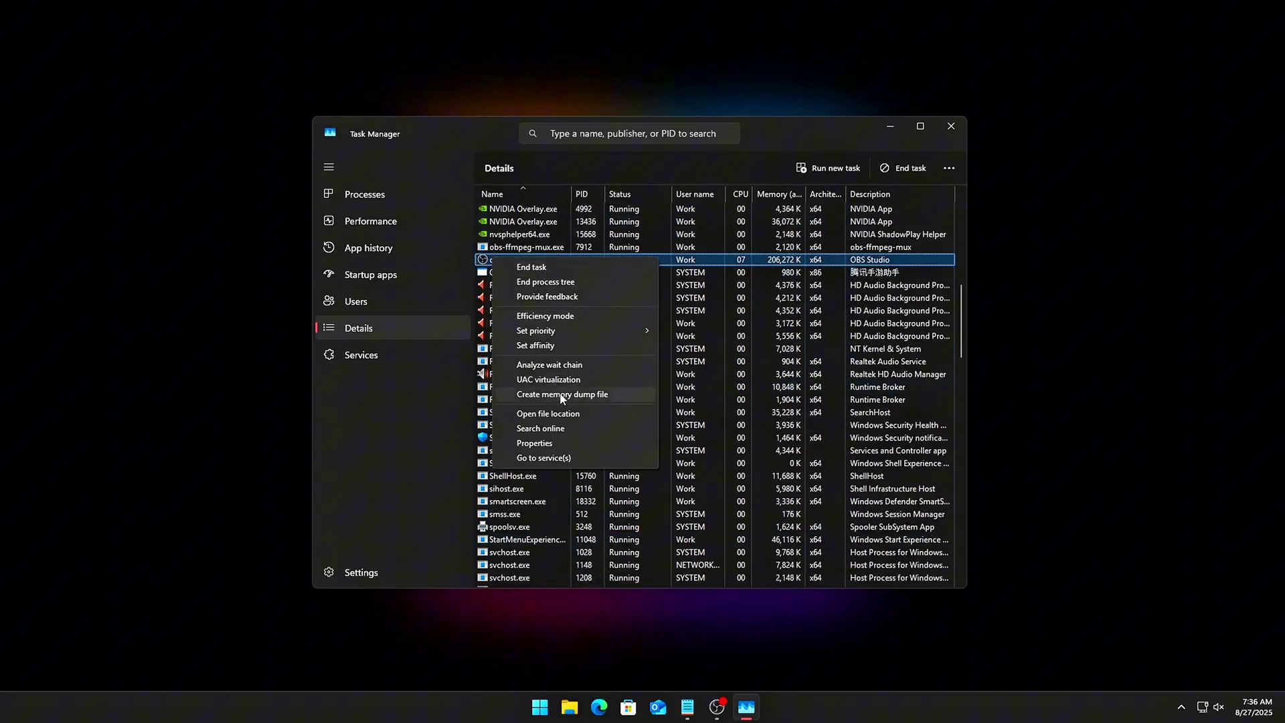
pyautogui.moveTo(644, 334)
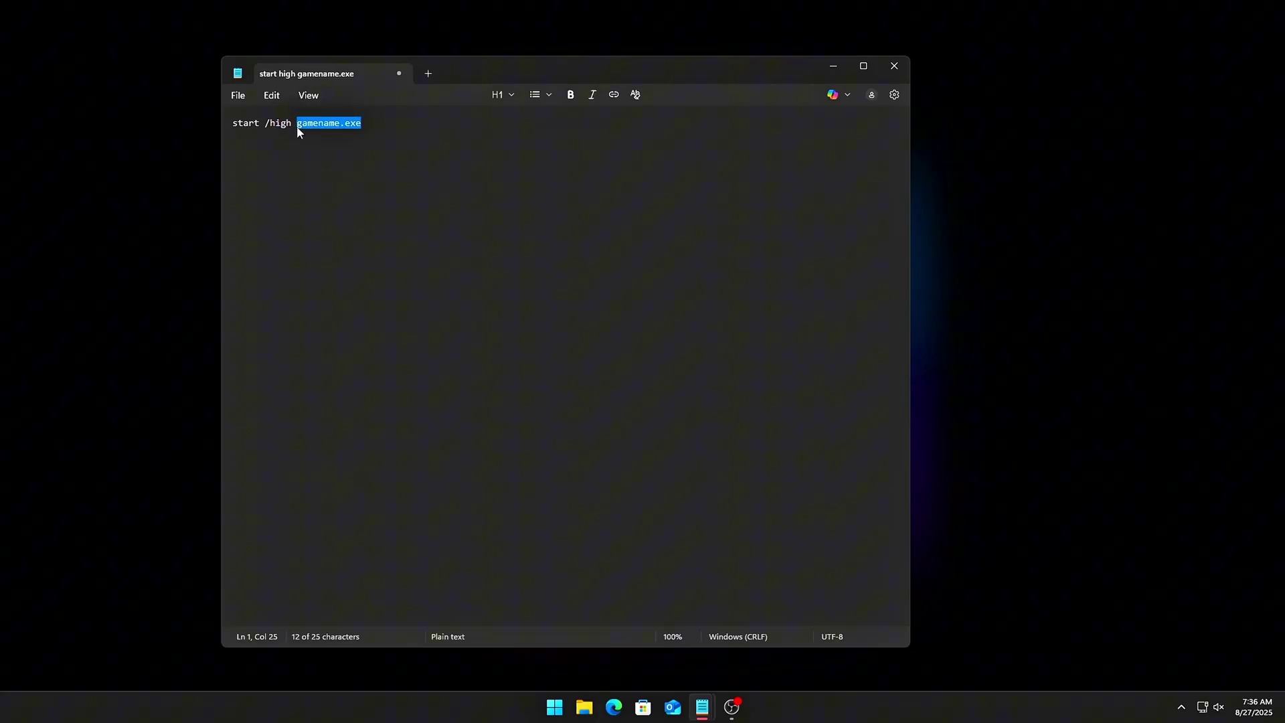
# Step: Enter 'game', then paste the PowerThrottling path to navigate to that registry key
pyautogui.write('game')
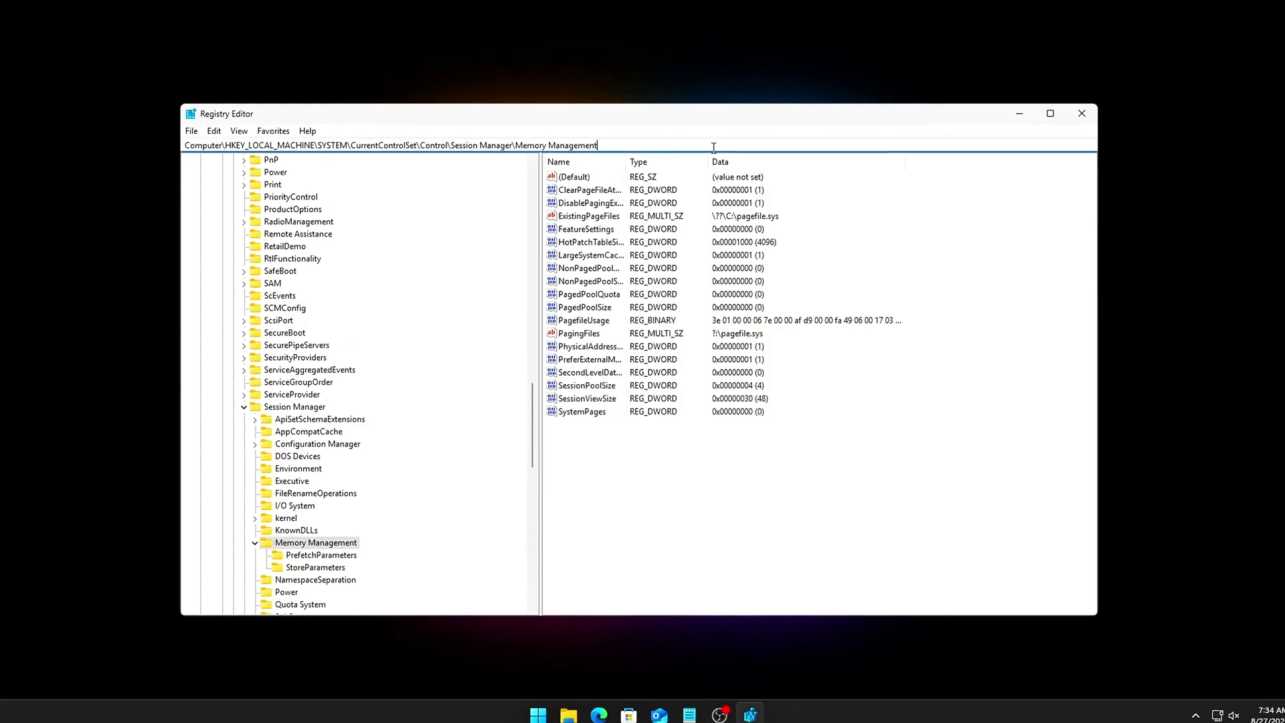
pyautogui.write('HKEY_LOCAL_MACHINE\\SYSTEM\\CurrentControlSet\\Control\\Power\\PowerThrottling')
pyautogui.press('Return')
# Step: Set PowerThrottlingOff under PowerThrottling to 1 and save it
pyautogui.doubleClick(586, 186)
pyautogui.moveTo(392, 236); pyautogui.dragTo(627, 290)
pyautogui.click(750, 401)
pyautogui.rightClick(666, 370)
pyautogui.moveTo(702, 379)
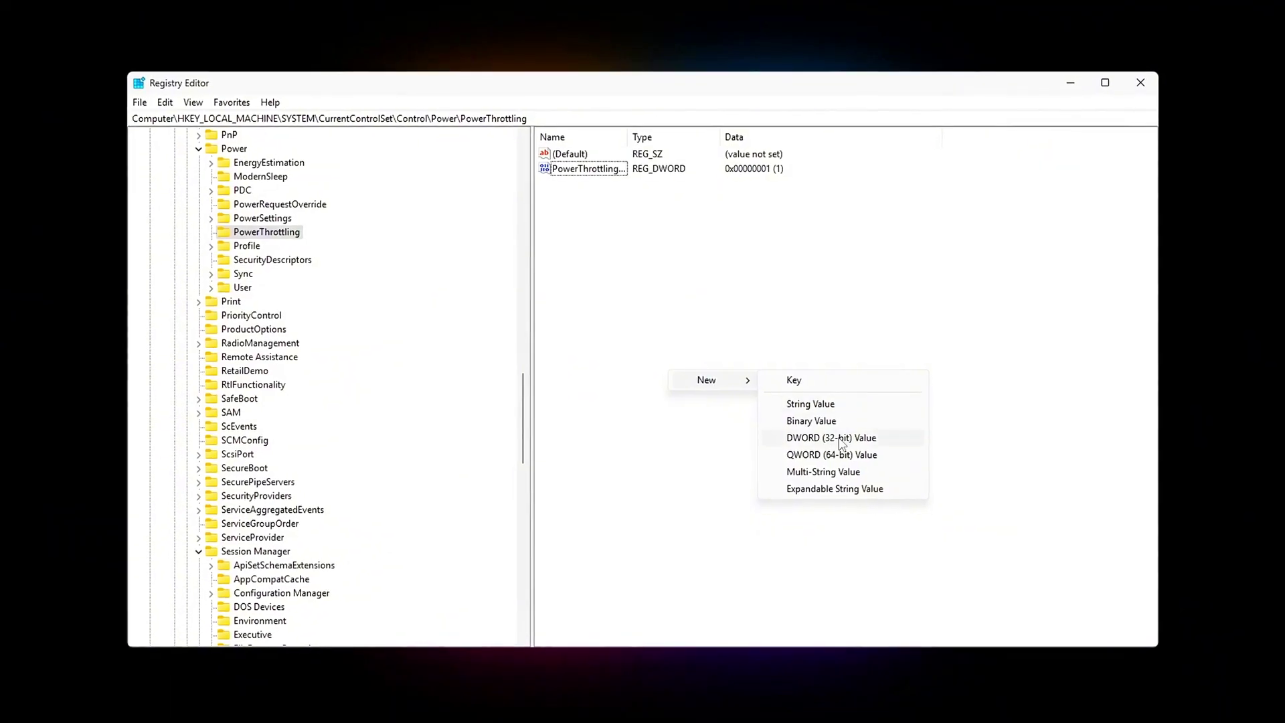
pyautogui.click(586, 168)
pyautogui.doubleClick(586, 168)
pyautogui.moveTo(313, 146); pyautogui.dragTo(739, 294)
pyautogui.write('1')
pyautogui.click(746, 420)
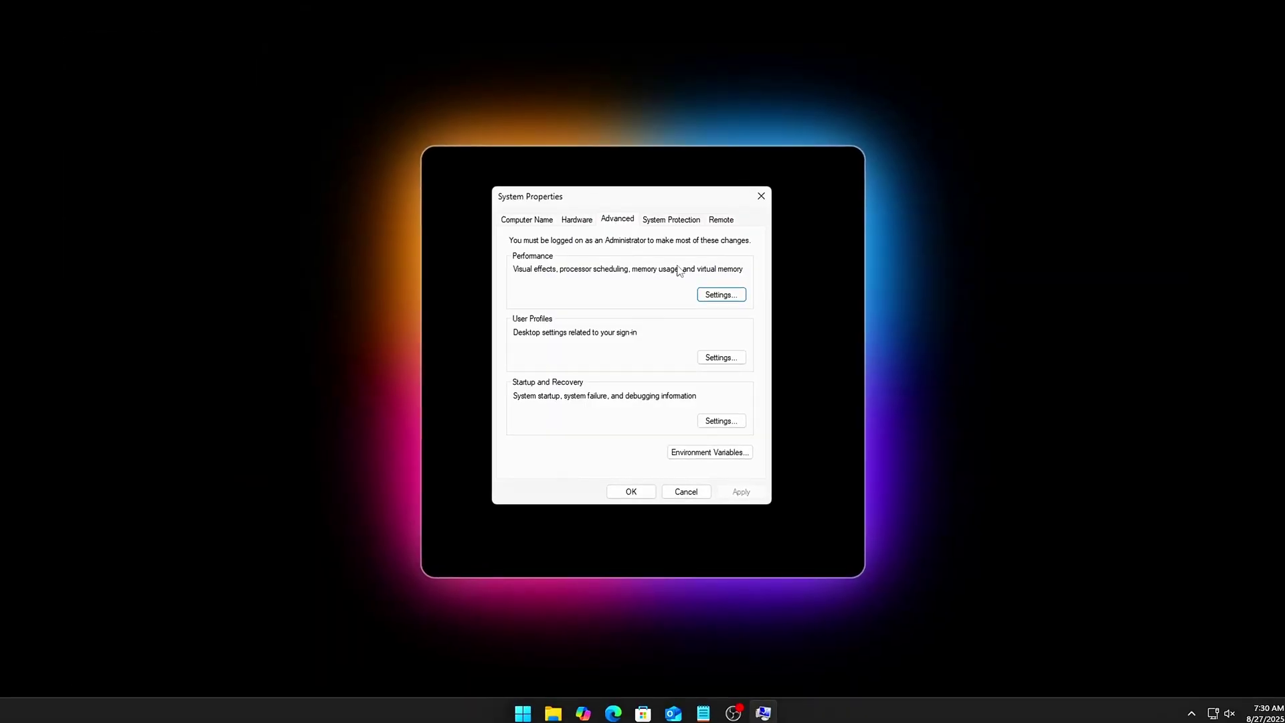
# Step: Bring up Performance Options on its Advanced tab for processor scheduling and virtual memory
pyautogui.click(719, 293)
pyautogui.moveTo(691, 247); pyautogui.dragTo(671, 184)
pyautogui.click(564, 190)
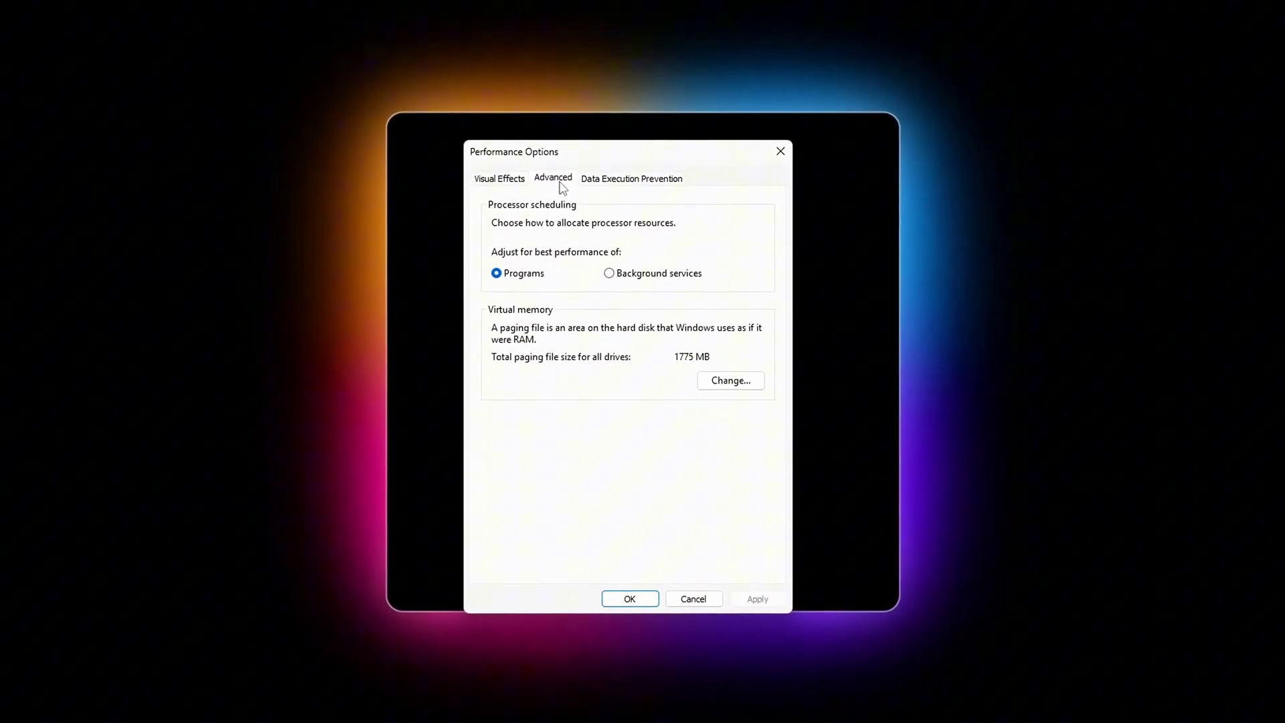
# Step: Keep processor scheduling favouring Programs, apply it and close Performance Options
pyautogui.click(606, 266)
pyautogui.click(514, 264)
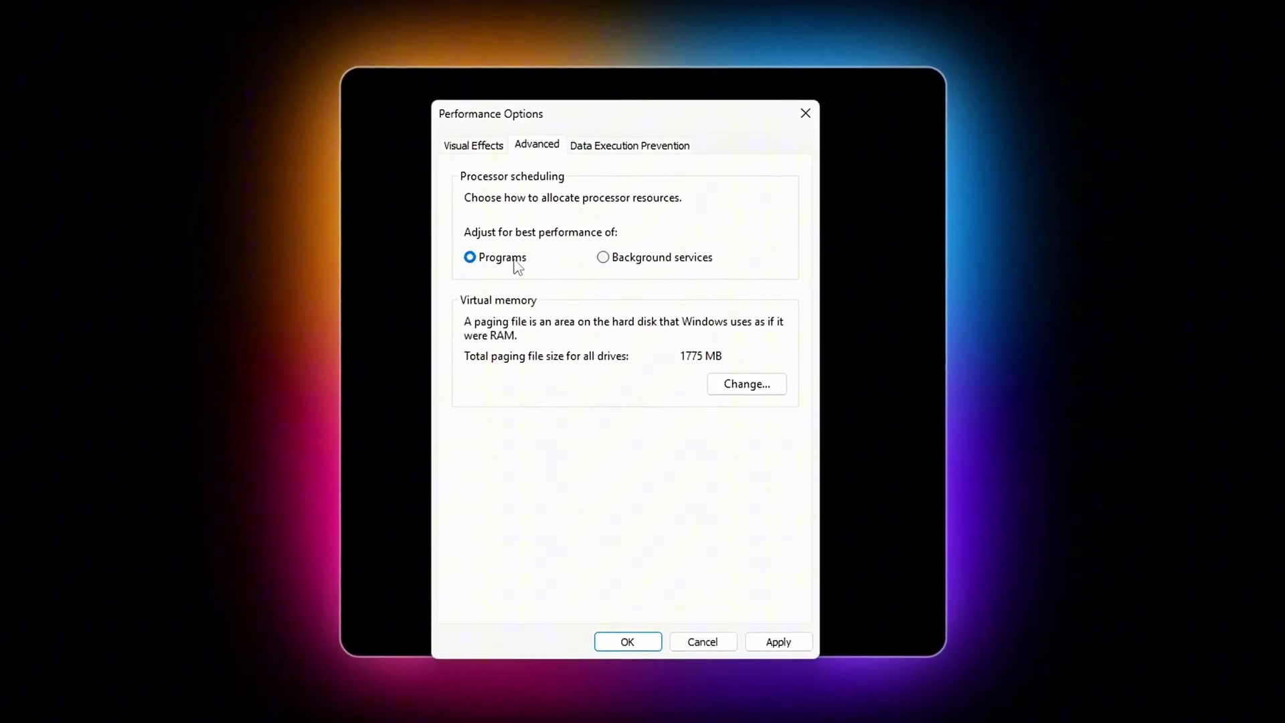
pyautogui.click(779, 645)
pyautogui.click(686, 666)
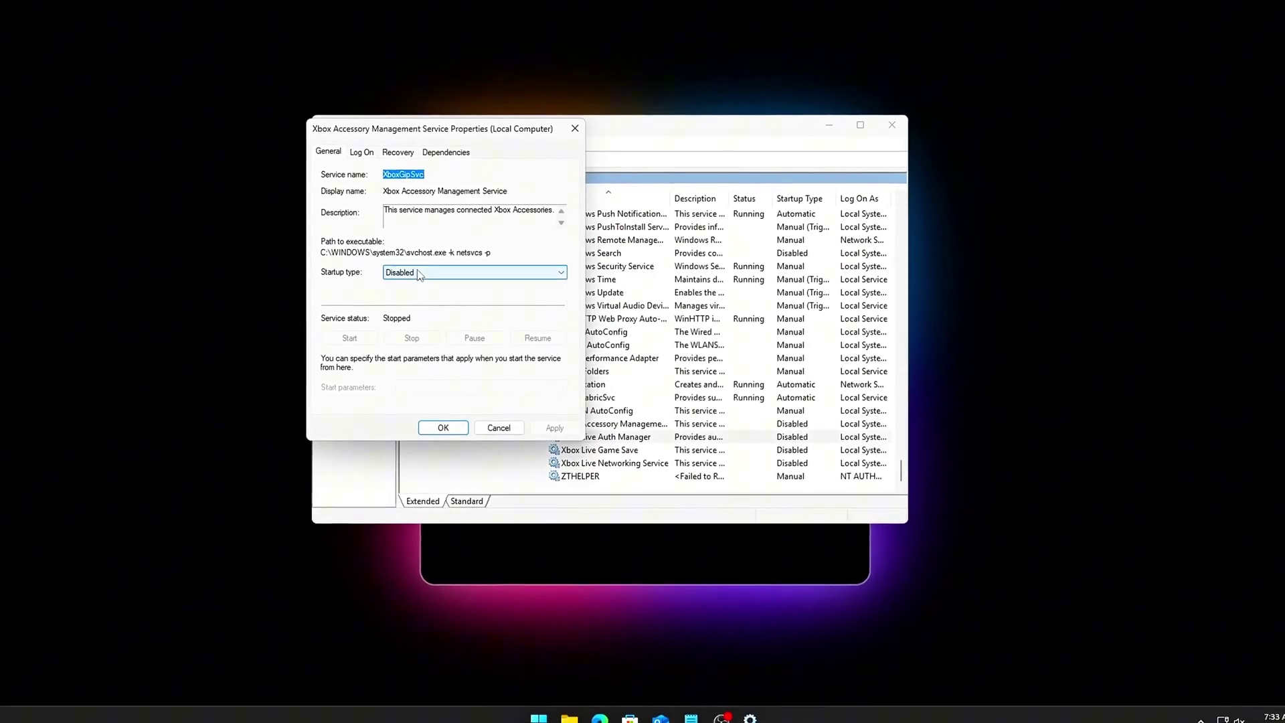
# Step: Set Xbox Accessory Management Service and Xbox Live Networking Service startup types to Disabled
pyautogui.click(429, 273)
pyautogui.click(396, 312)
pyautogui.click(440, 431)
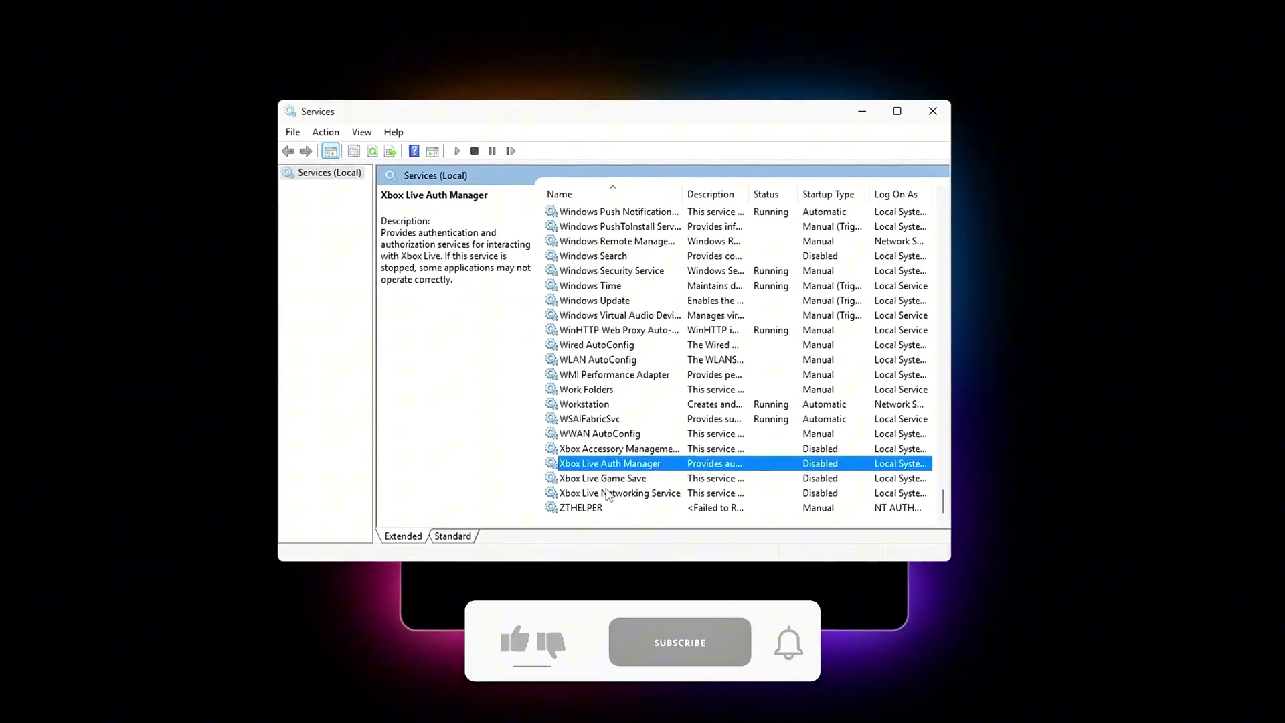
pyautogui.doubleClick(618, 482)
pyautogui.click(460, 278)
pyautogui.click(389, 331)
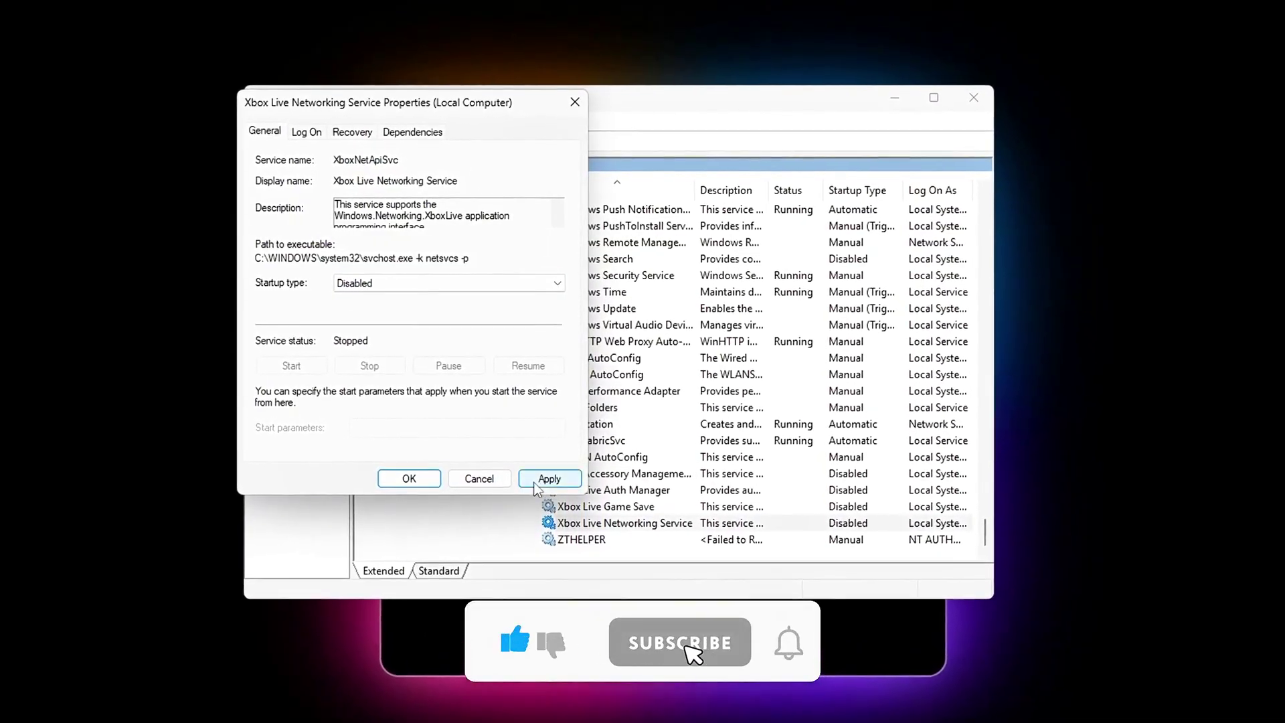
pyautogui.click(550, 469)
pyautogui.click(407, 482)
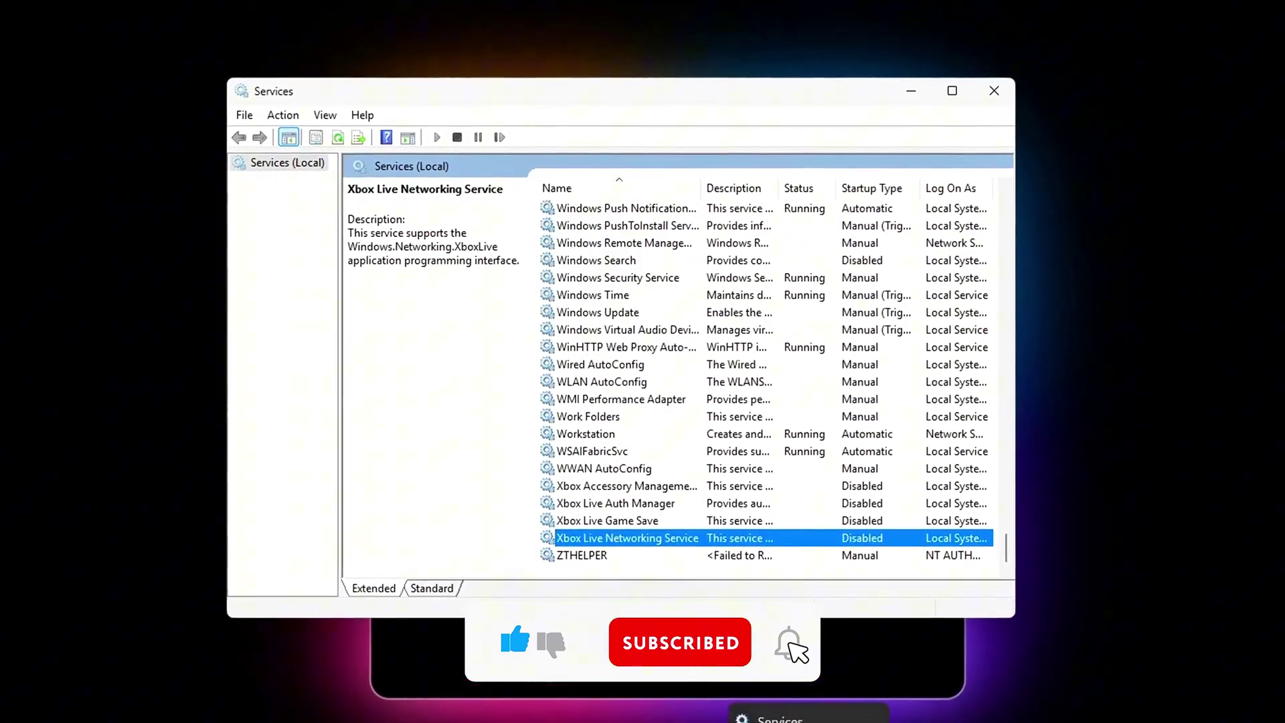
# Step: Open Xbox Live Auth Manager's properties to check its startup type stays Disabled
pyautogui.click(596, 523)
pyautogui.doubleClick(629, 509)
pyautogui.click(840, 349)
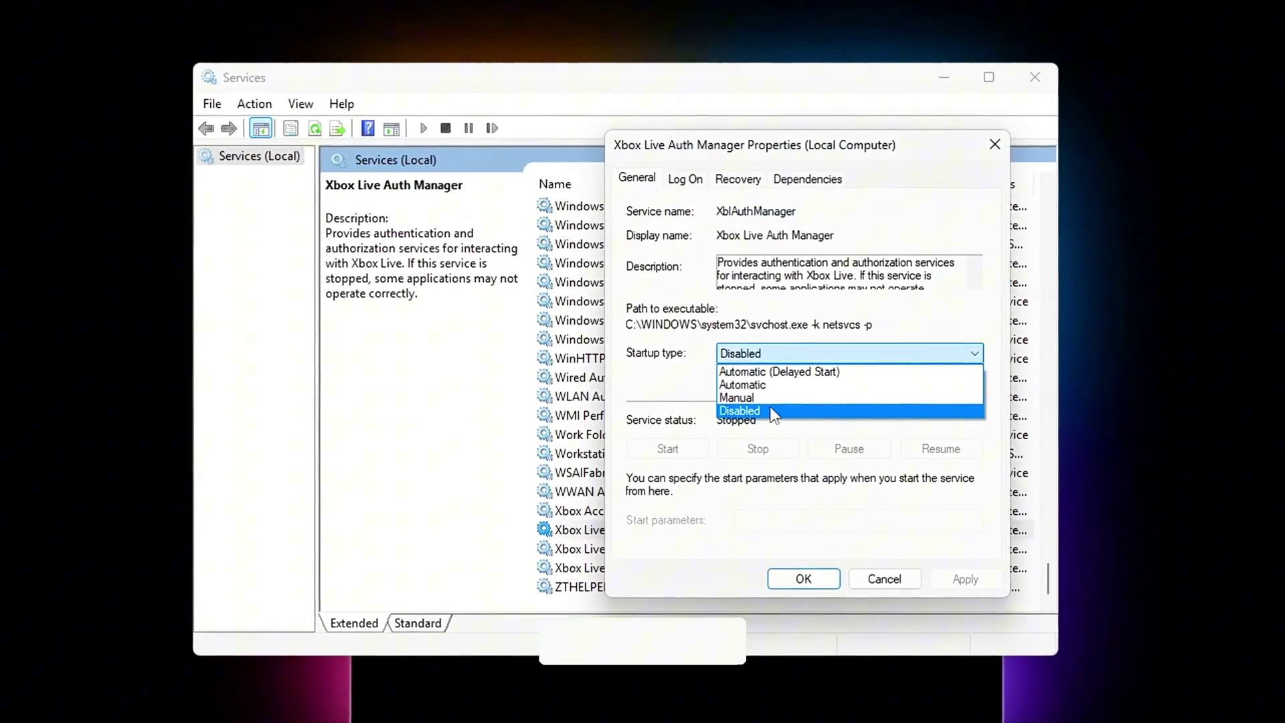